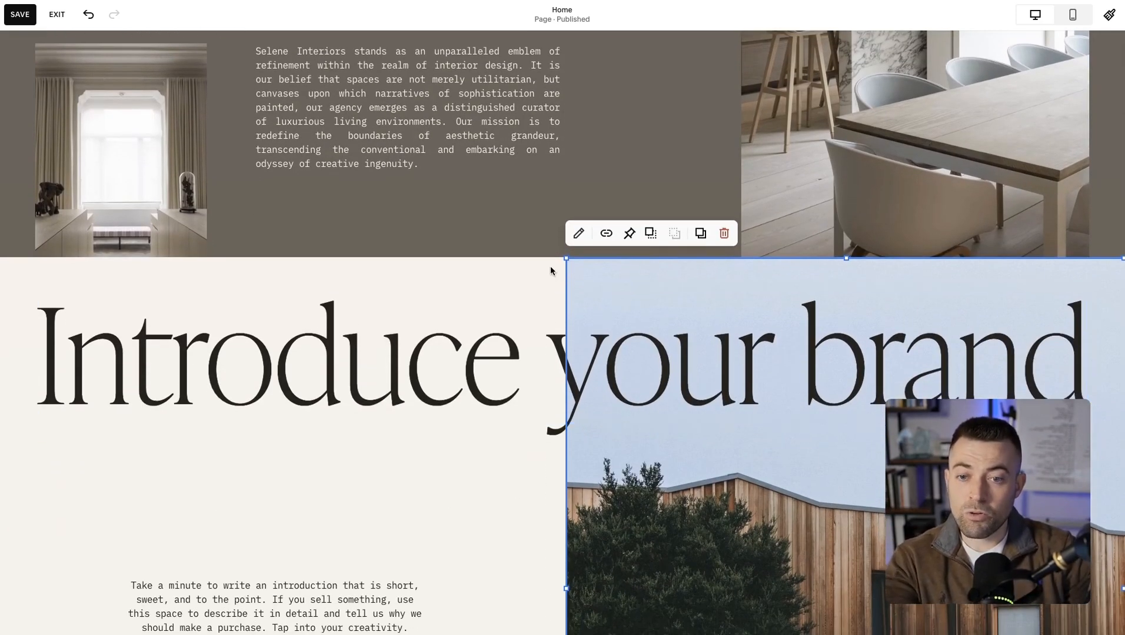
Add a blank Classic Editor section between the Selene Interiors intro and the "Introduce your brand" section.
left_click(553, 267)
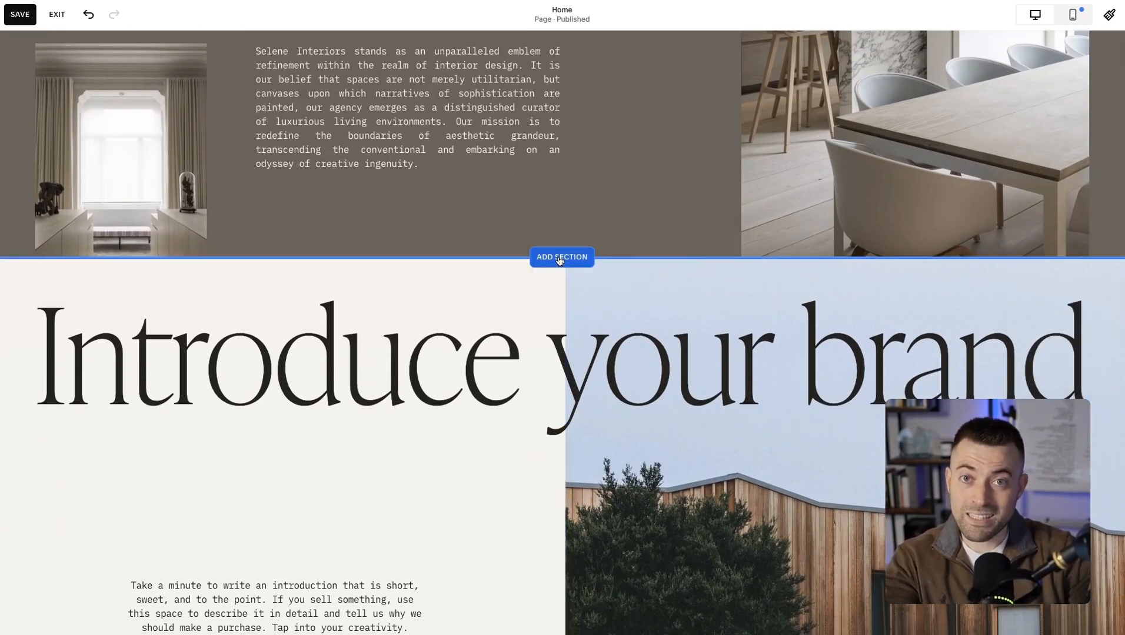
left_click(559, 261)
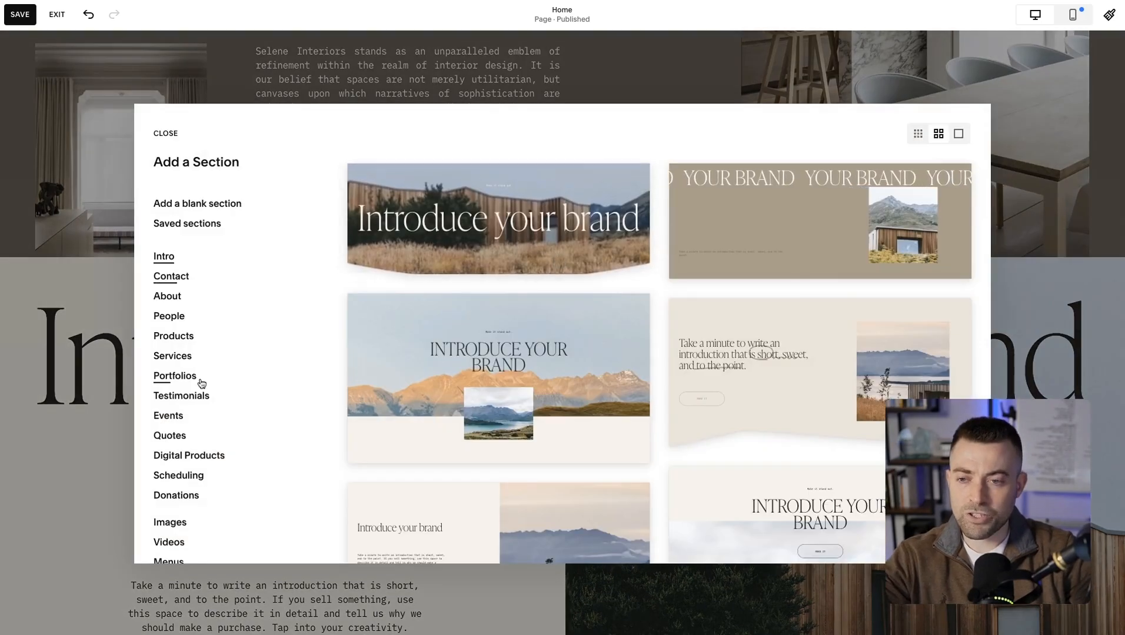
scroll(200, 382, "down", 3)
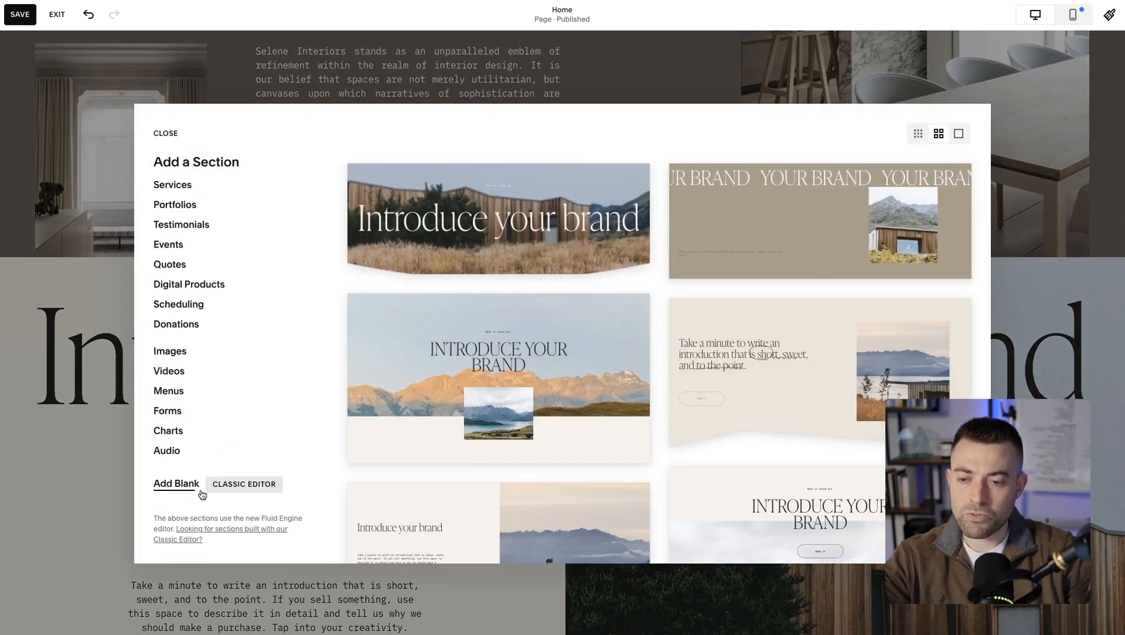
left_click(187, 486)
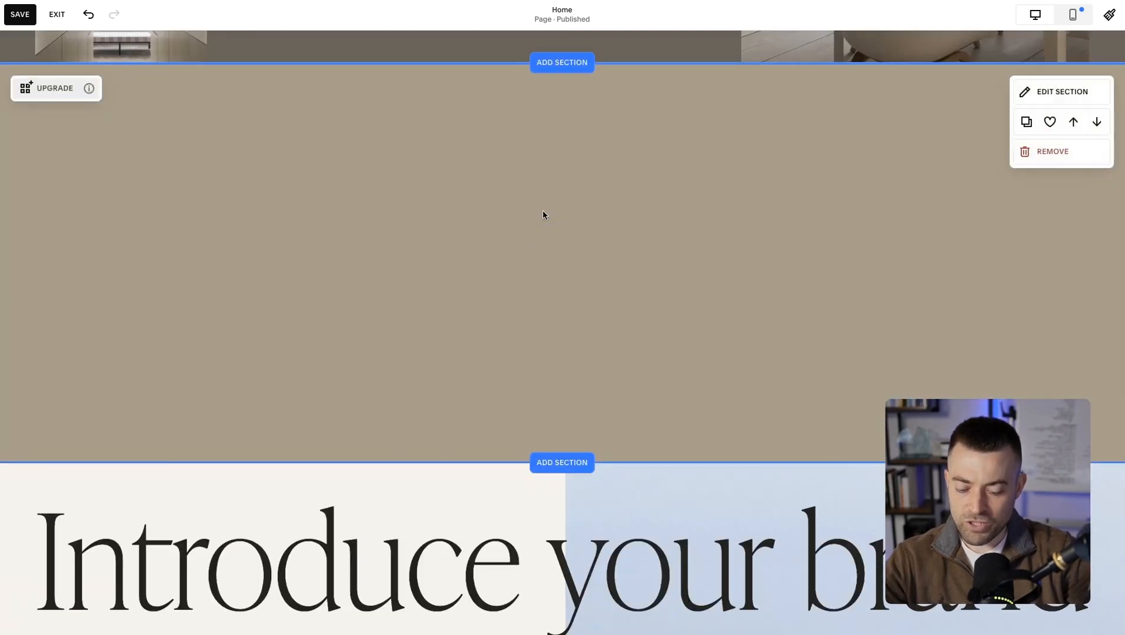
scroll(502, 283, "up", 3)
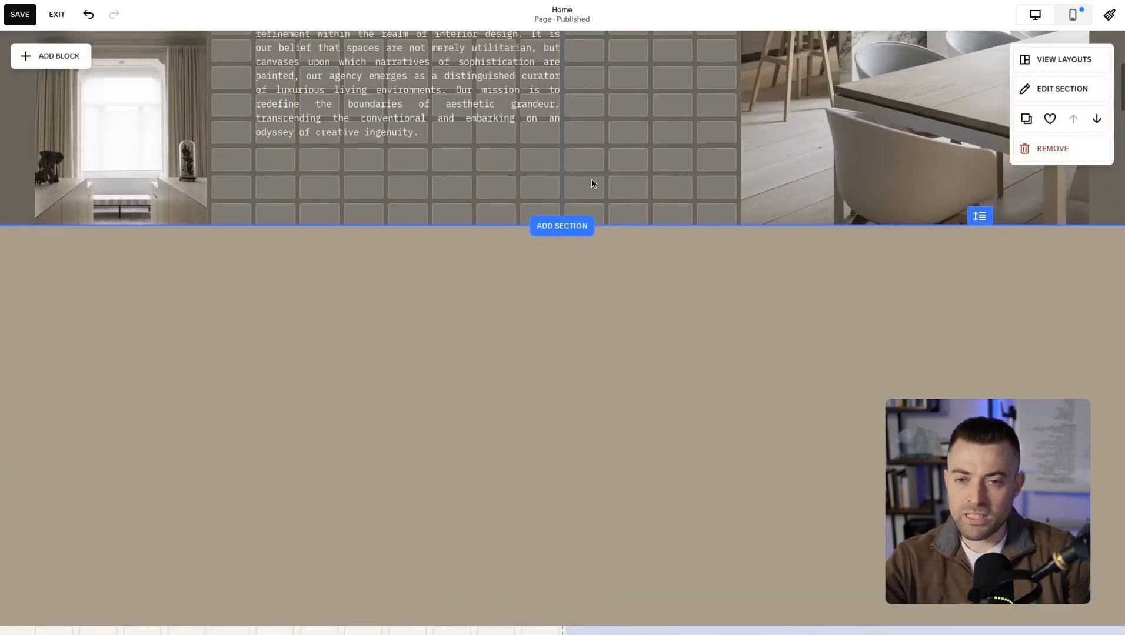
scroll(592, 176, "down", 3)
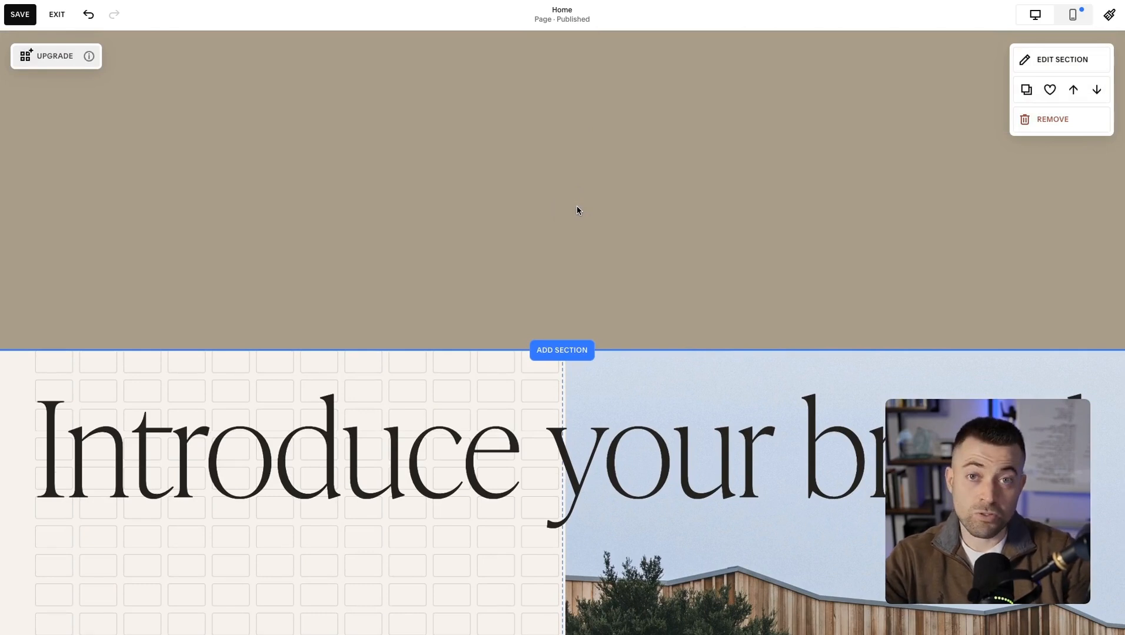
Insert an image block into the blank classic section and narrow it to the left half, beside a text block.
left_click(562, 169)
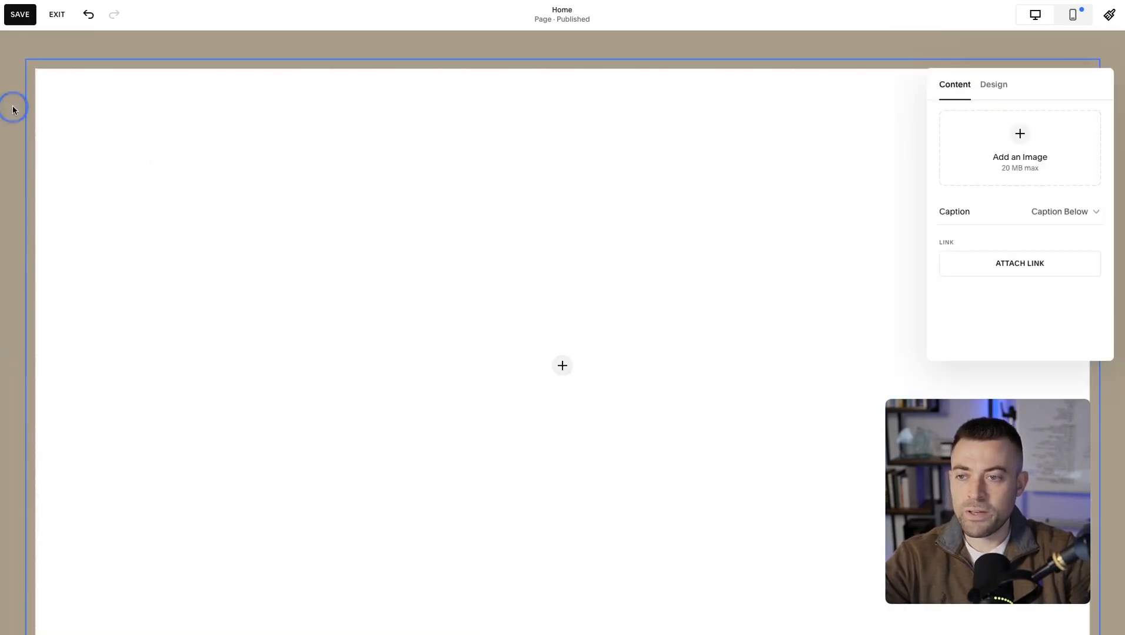
left_click(13, 109)
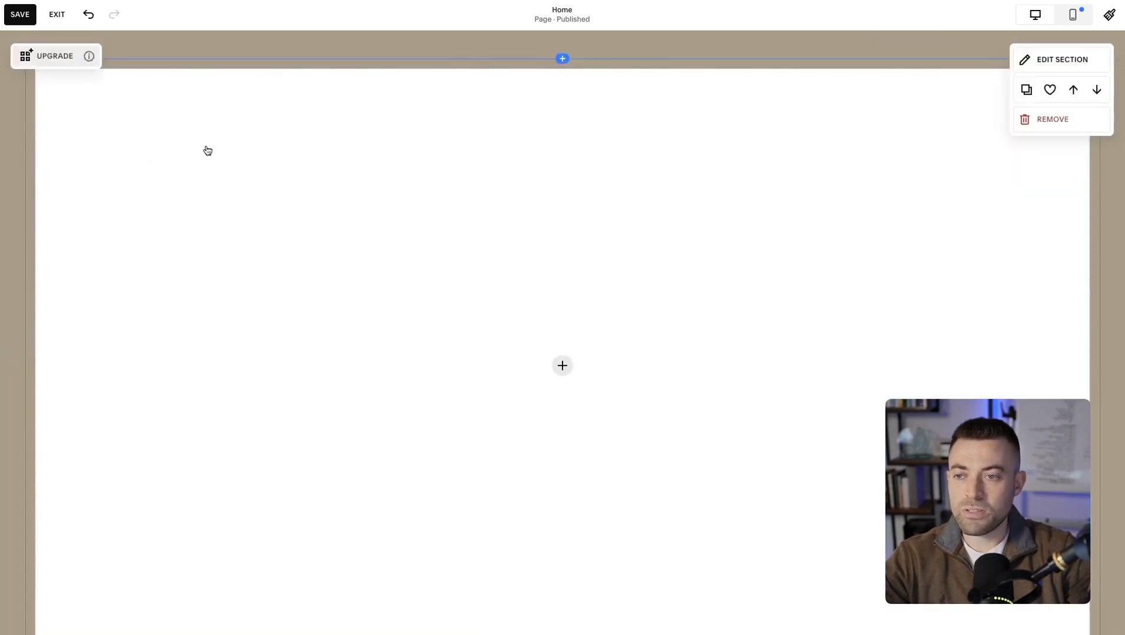
scroll(211, 153, "up", 3)
left_click_drag(319, 284, 30, 216)
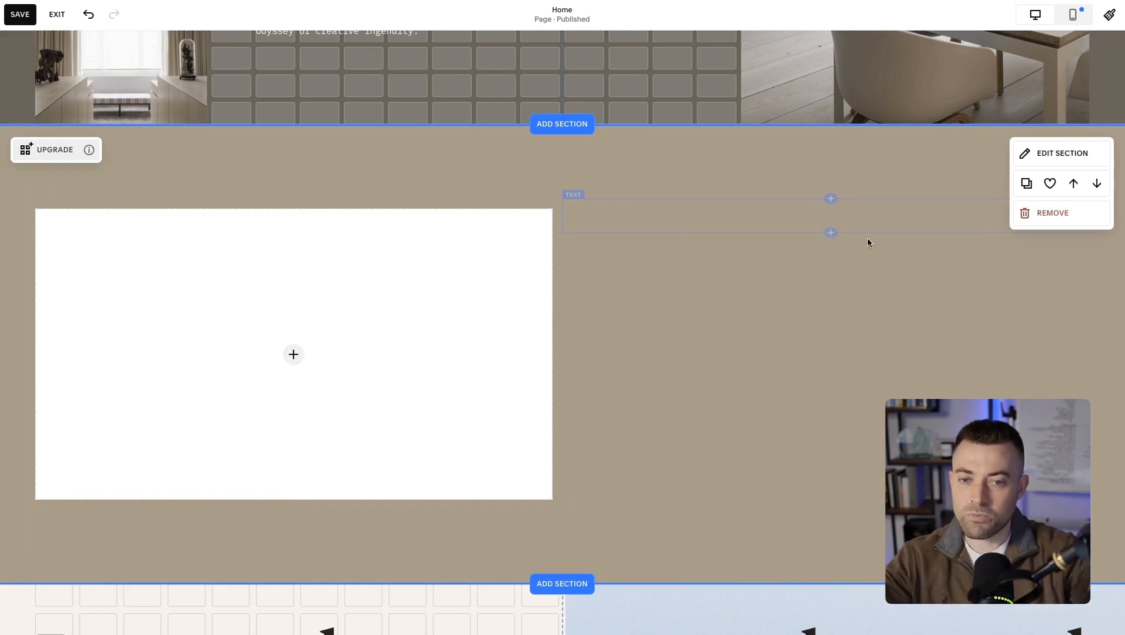
Add a button block directly below the text block in the classic section.
left_click(831, 232)
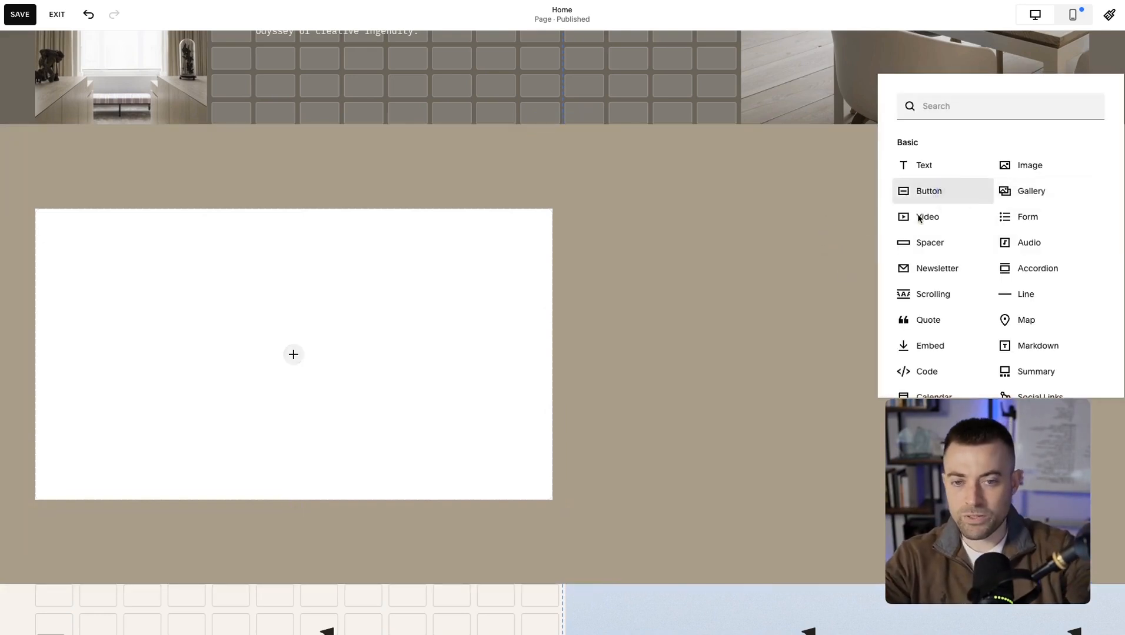
left_click(949, 193)
left_click(773, 387)
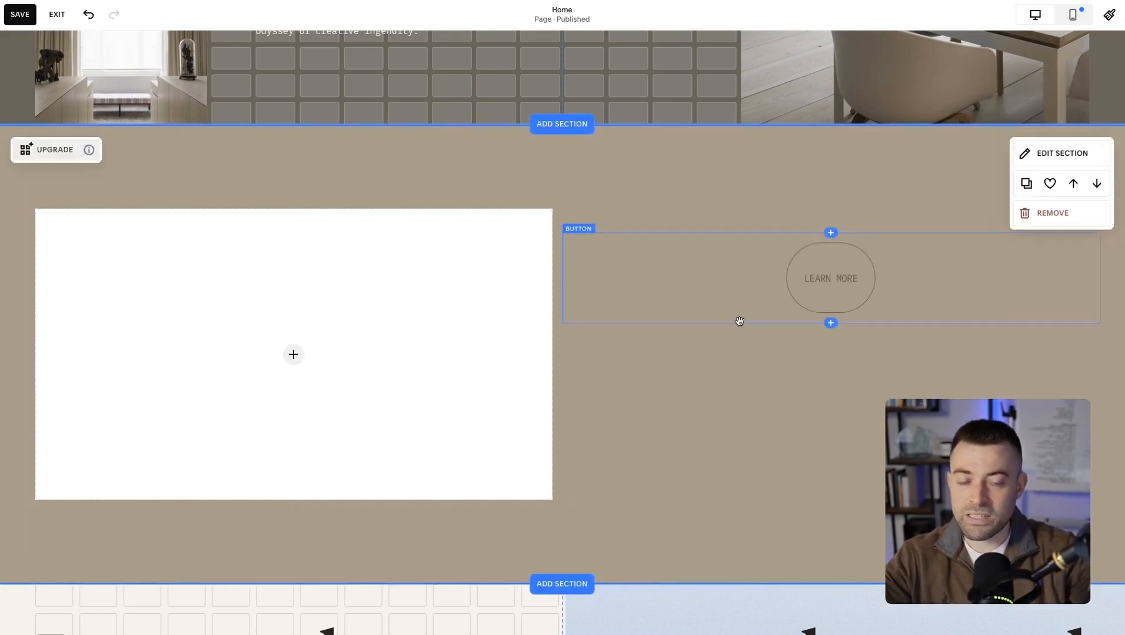
Try moving the Learn More button within the classic section and reposition the large kitchen image in the intro section.
scroll(736, 319, "up", 8)
left_click_drag(830, 297, 566, 393)
left_click_drag(645, 279, 921, 194)
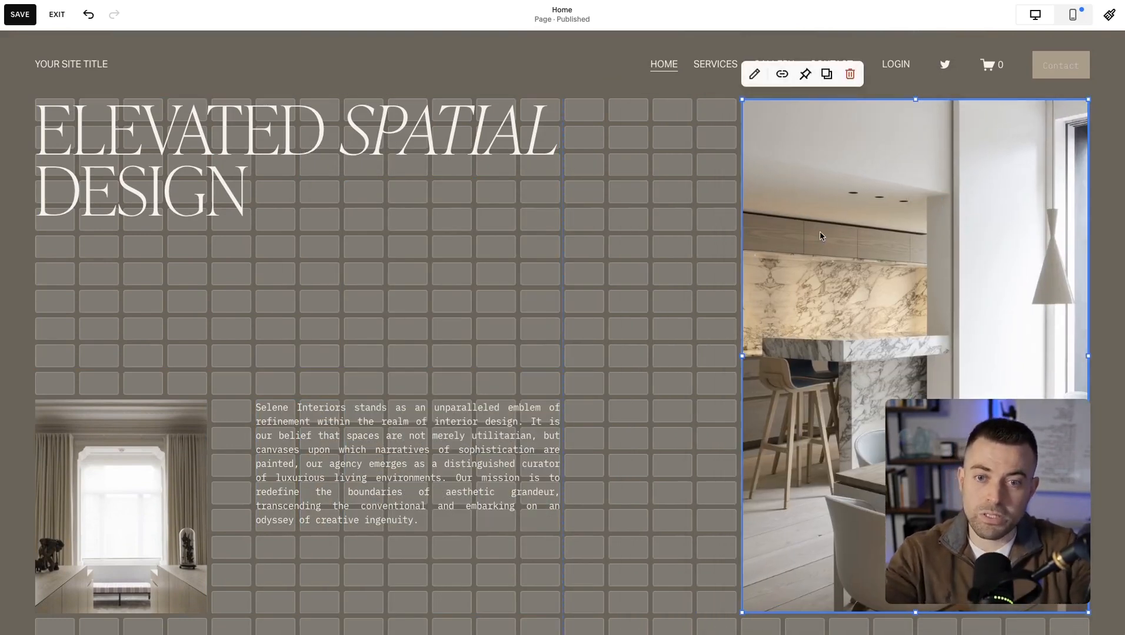
left_click(625, 198)
Upgrade the classic section to Fluid Engine and move the empty image block toward the section's middle.
scroll(626, 200, "down", 8)
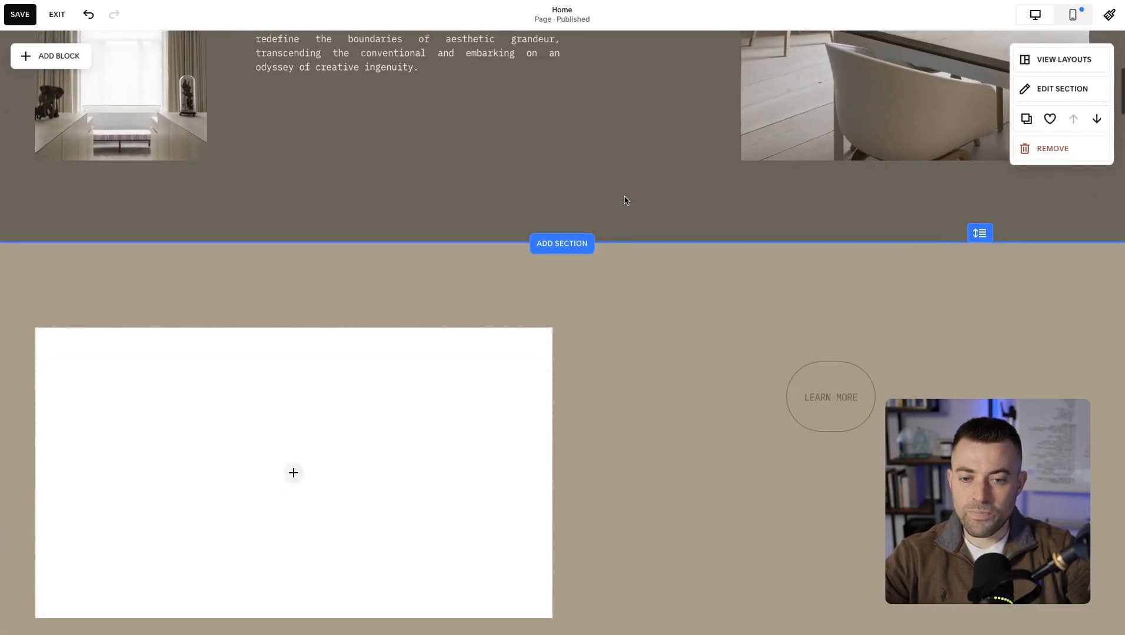
scroll(626, 200, "down", 3)
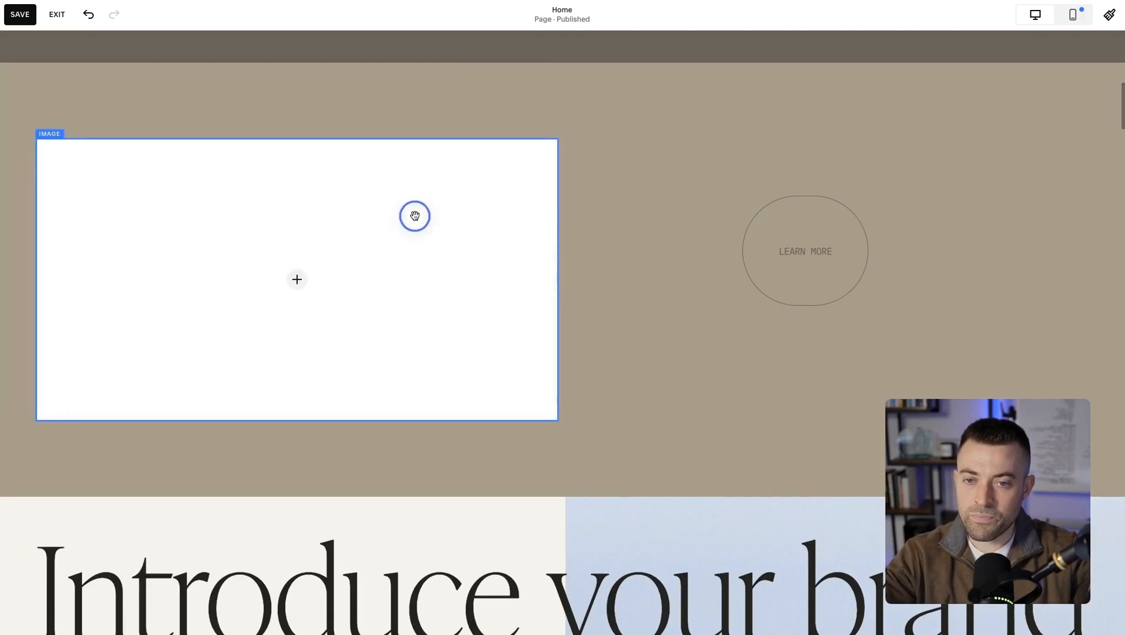
left_click_drag(414, 216, 560, 208)
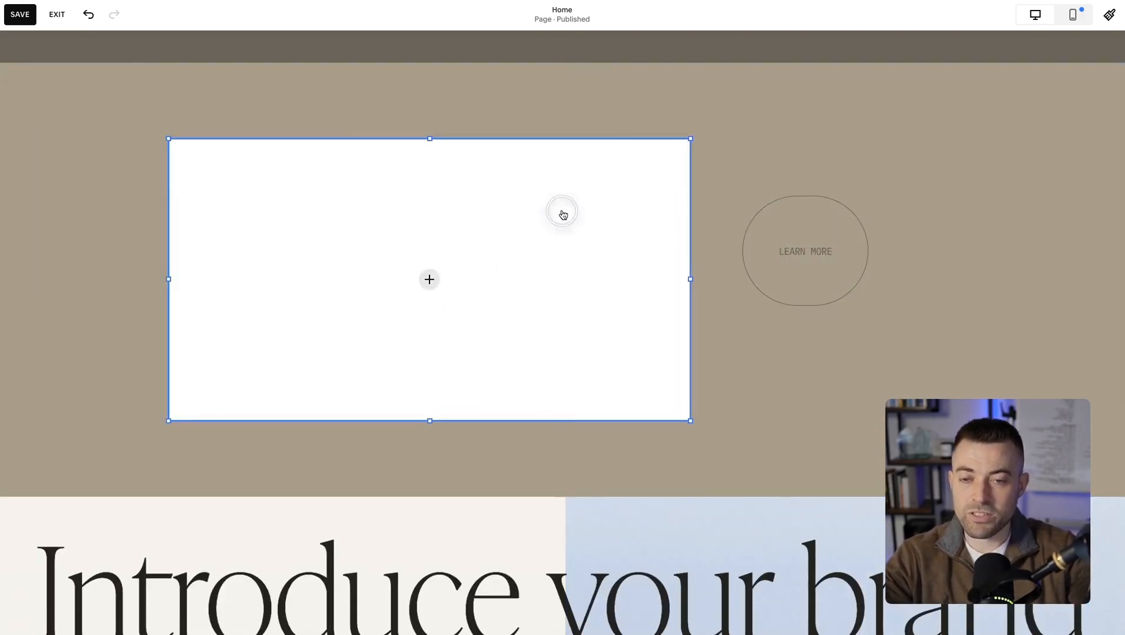
Extend the "Elevated Spatial Design" intro section downward with many extra grid rows.
scroll(560, 209, "up", 6)
scroll(562, 210, "up", 4)
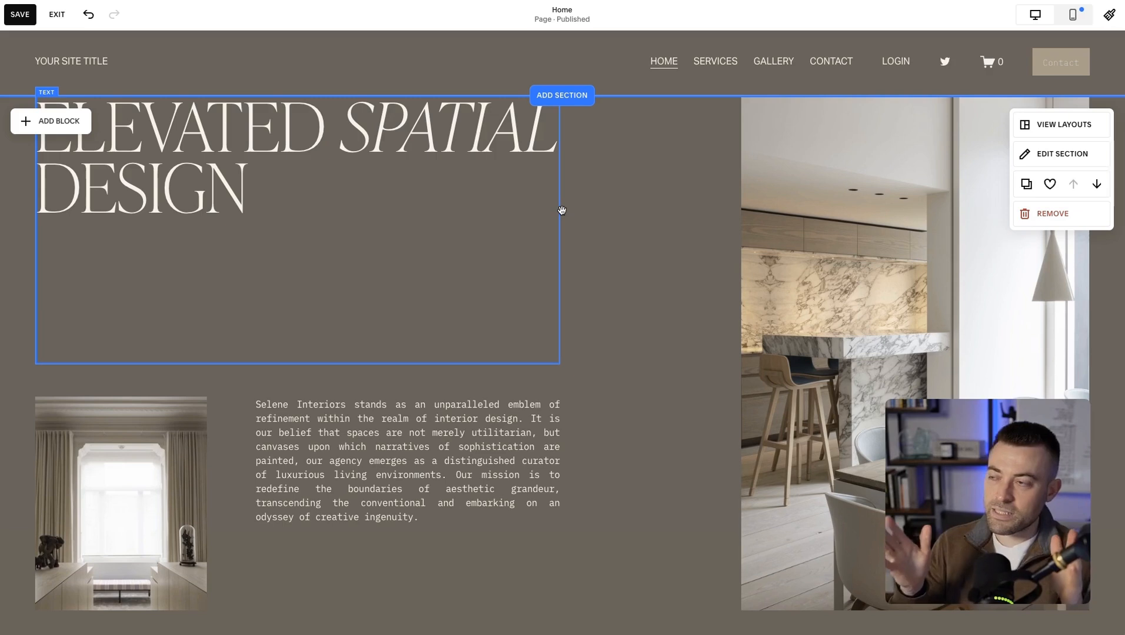
left_click(562, 210)
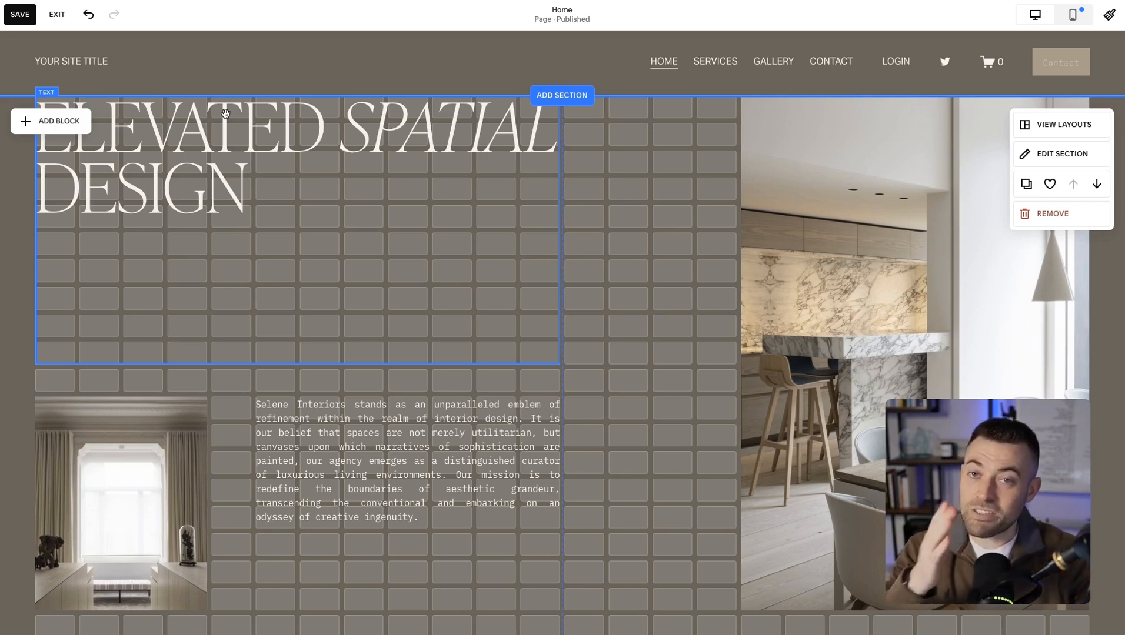
scroll(590, 296, "down", 6)
left_click_drag(980, 328, 980, 580)
scroll(807, 386, "down", 3)
scroll(807, 386, "up", 5)
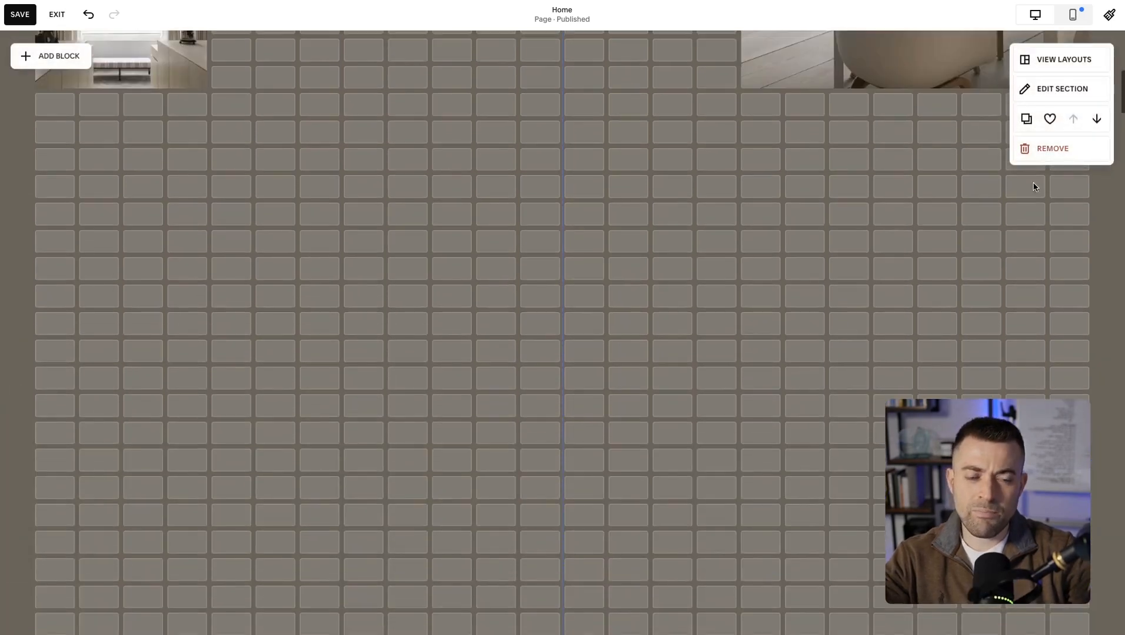
Set the intro section's grid row count to 461 and inspect the lengthened section.
left_click(1063, 89)
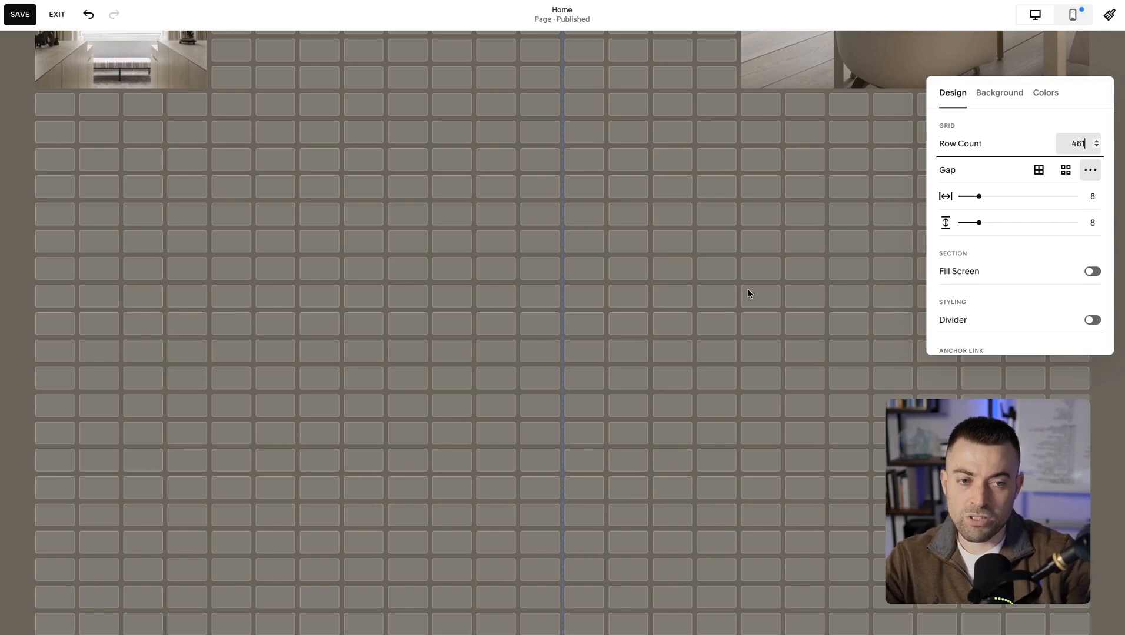
left_click(679, 329)
scroll(679, 330, "down", 20)
scroll(692, 403, "down", 10)
scroll(692, 403, "up", 20)
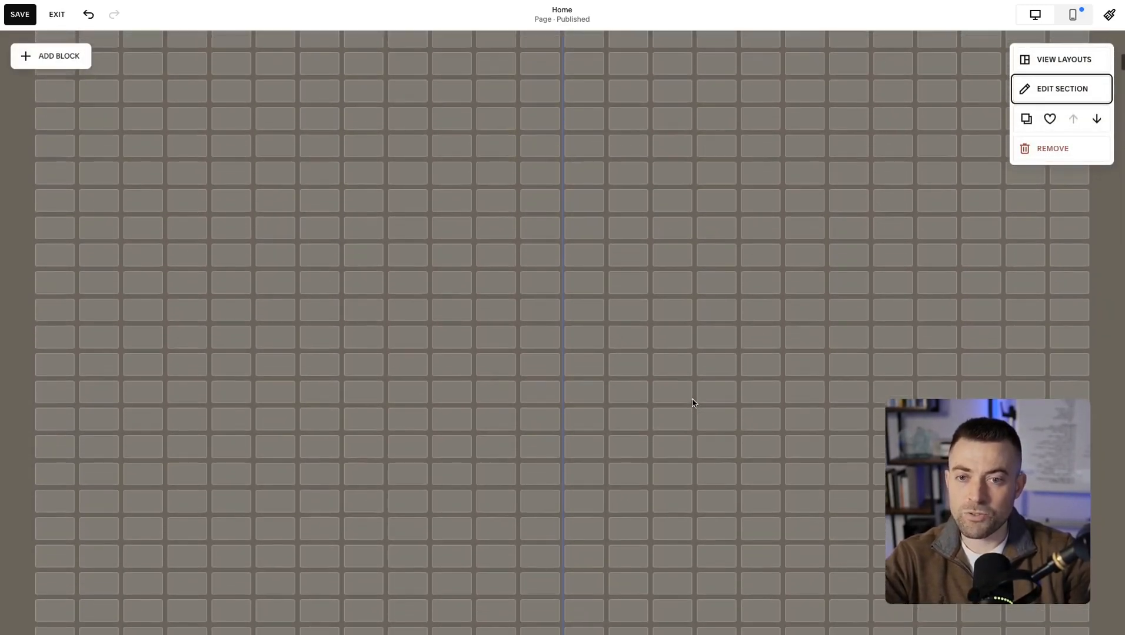
scroll(692, 403, "up", 10)
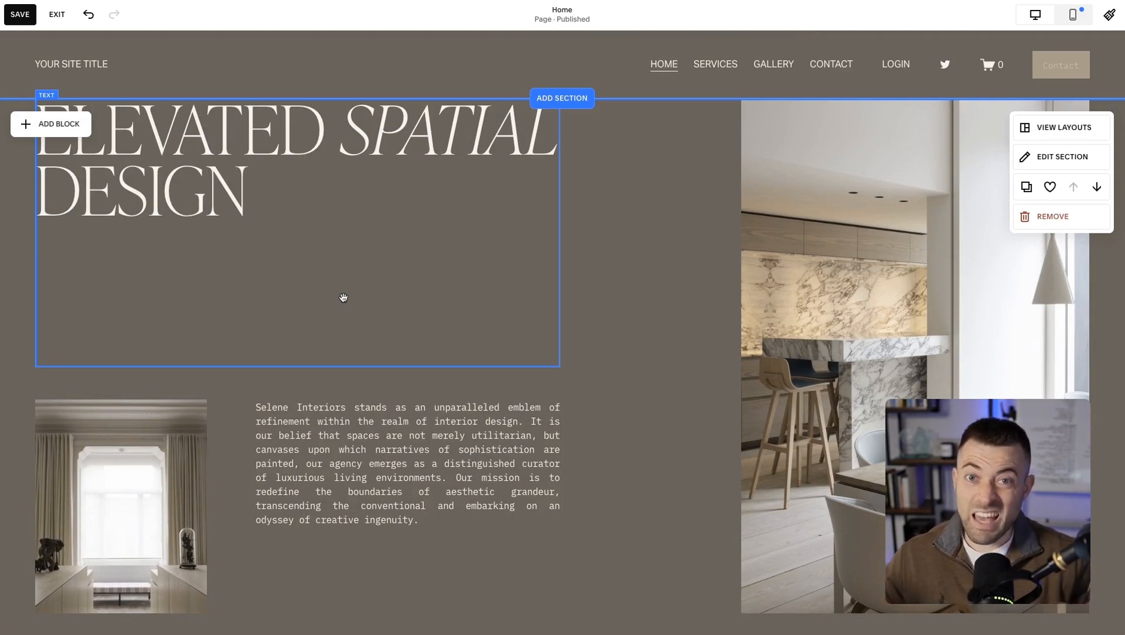
Leave the page editor and discard all unsaved changes to the Home page.
scroll(651, 421, "down", 15)
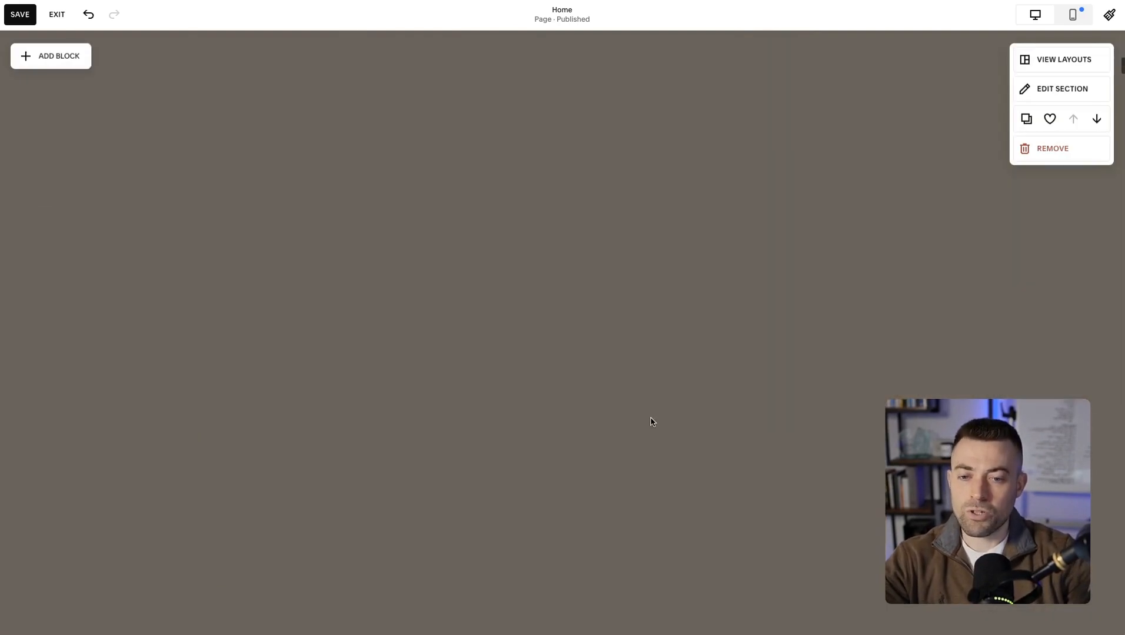
scroll(651, 422, "up", 15)
key("Escape")
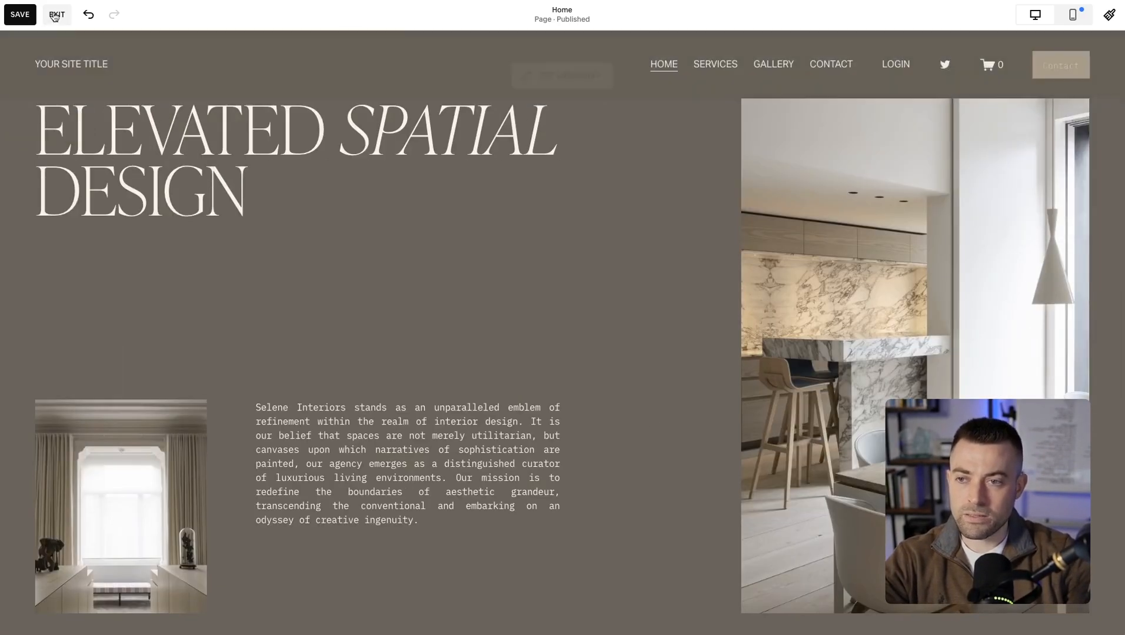
left_click(216, 107)
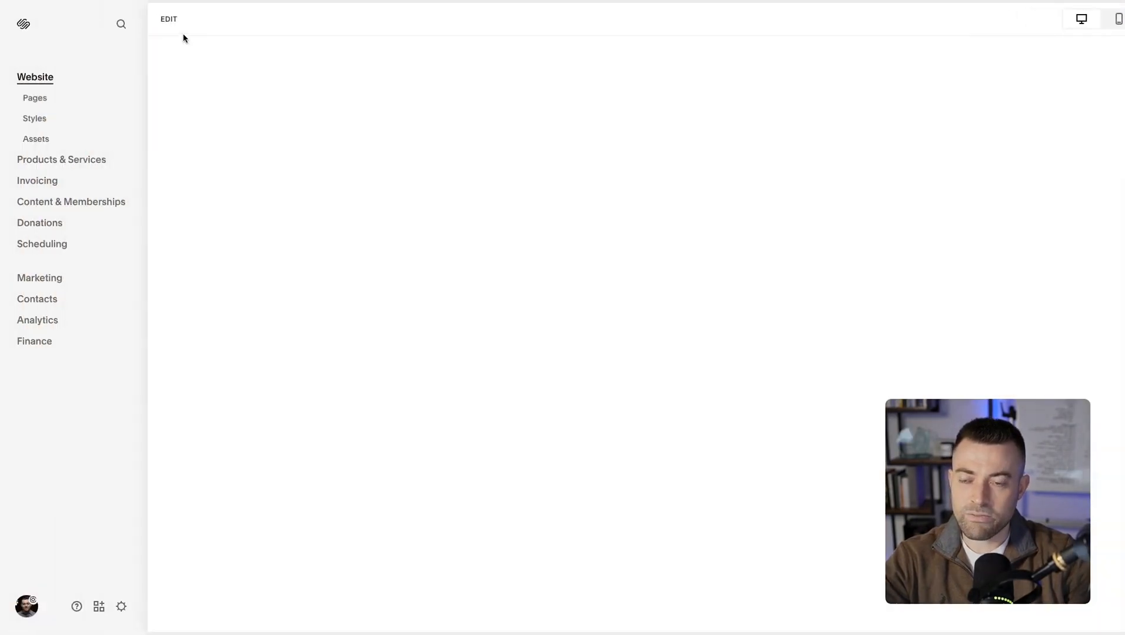
Reopen the Home page for editing and add a blank section directly below the Selene Interiors intro section.
left_click(167, 24)
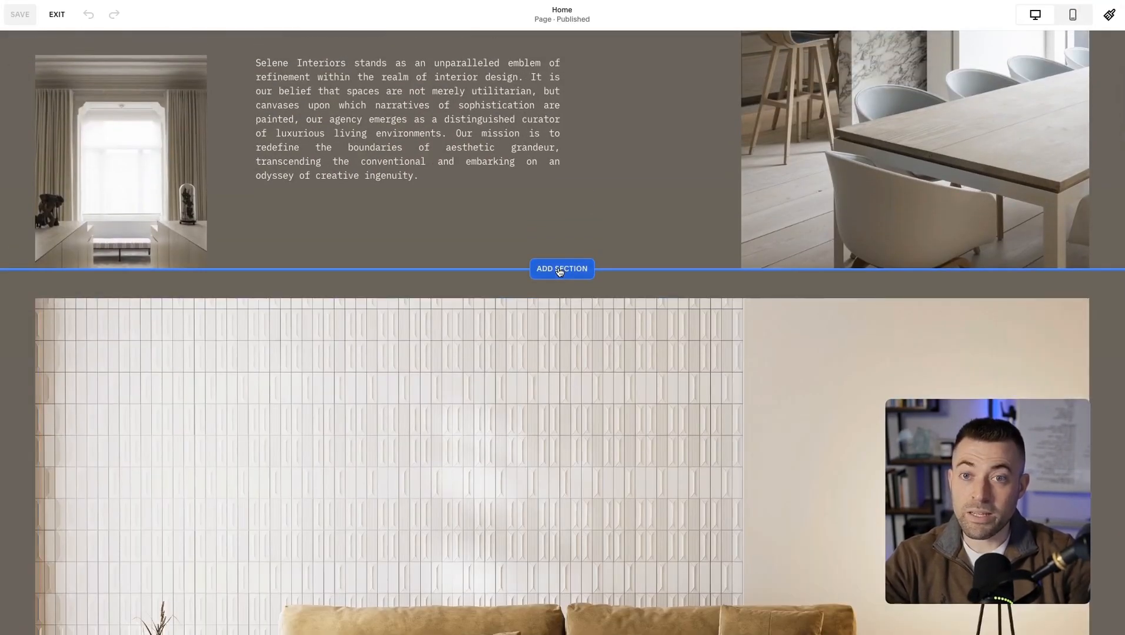
left_click(559, 271)
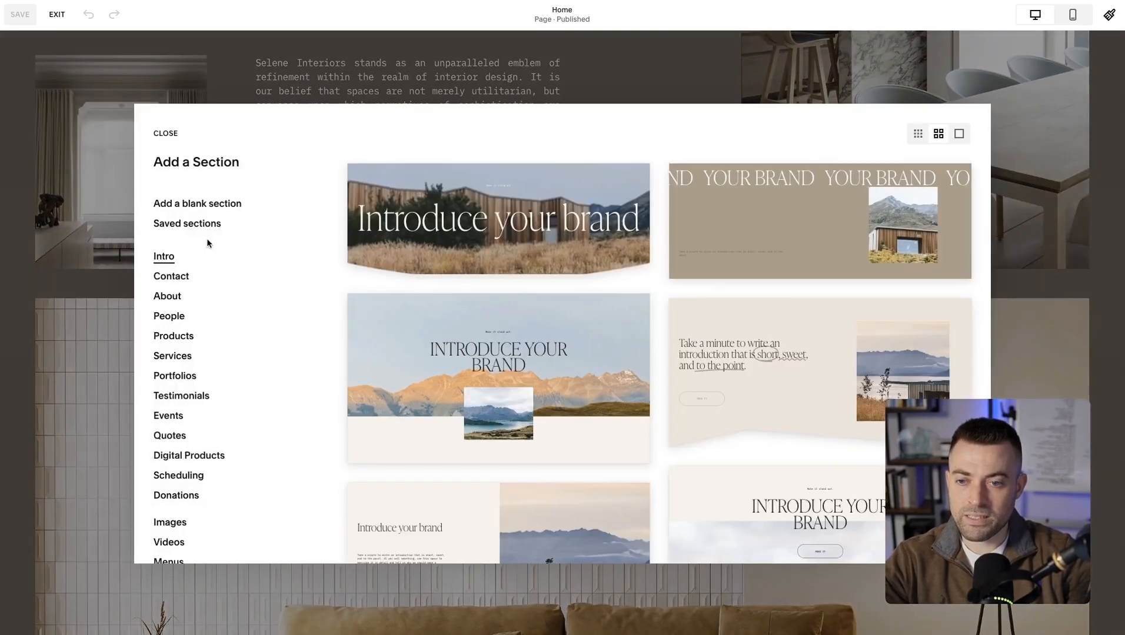
scroll(783, 390, "down", 10)
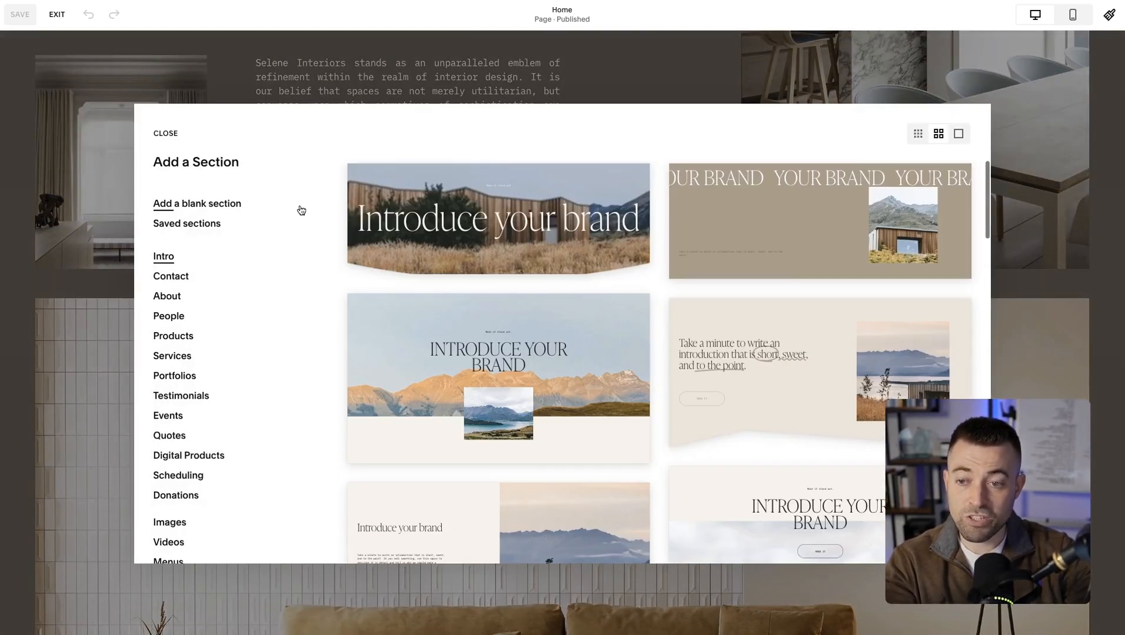
left_click(206, 204)
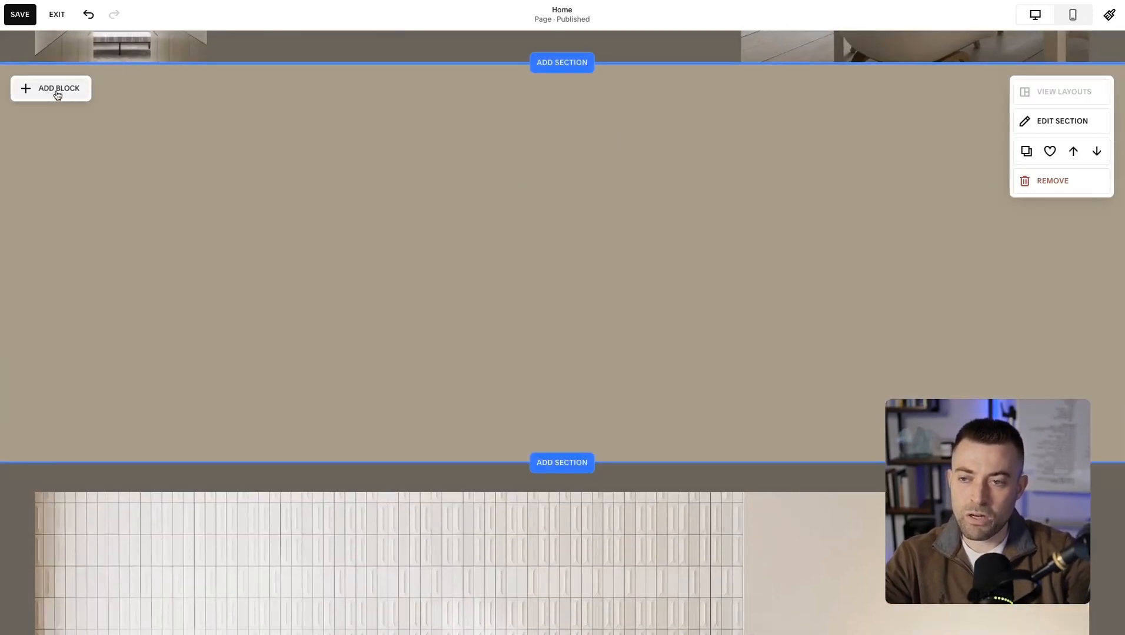
scroll(412, 328, "up", 9)
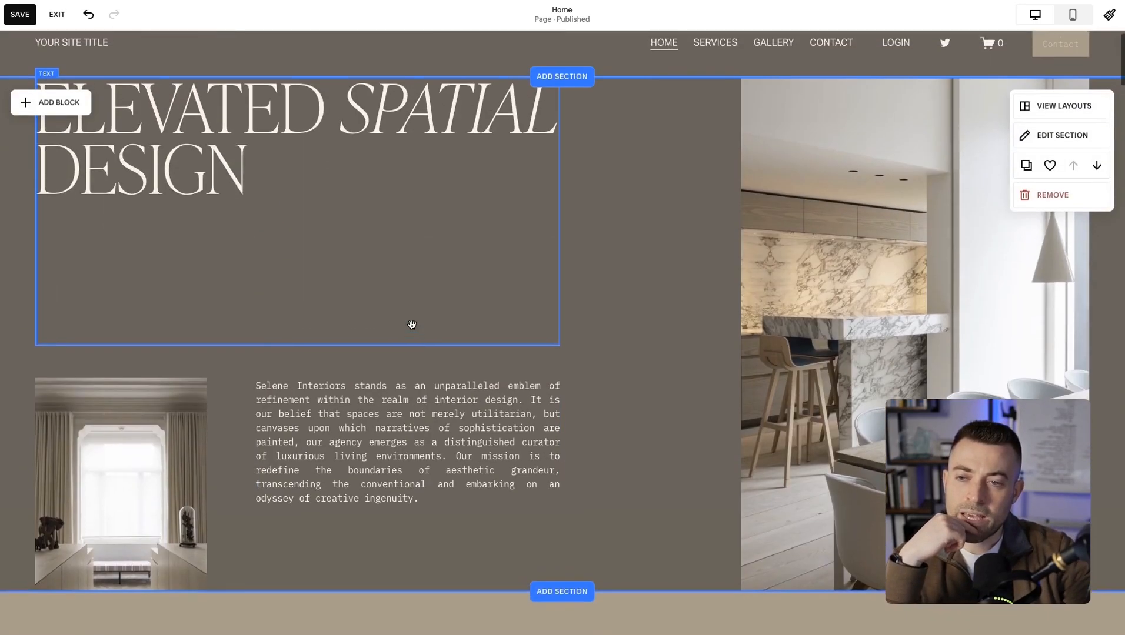
scroll(596, 426, "down", 3)
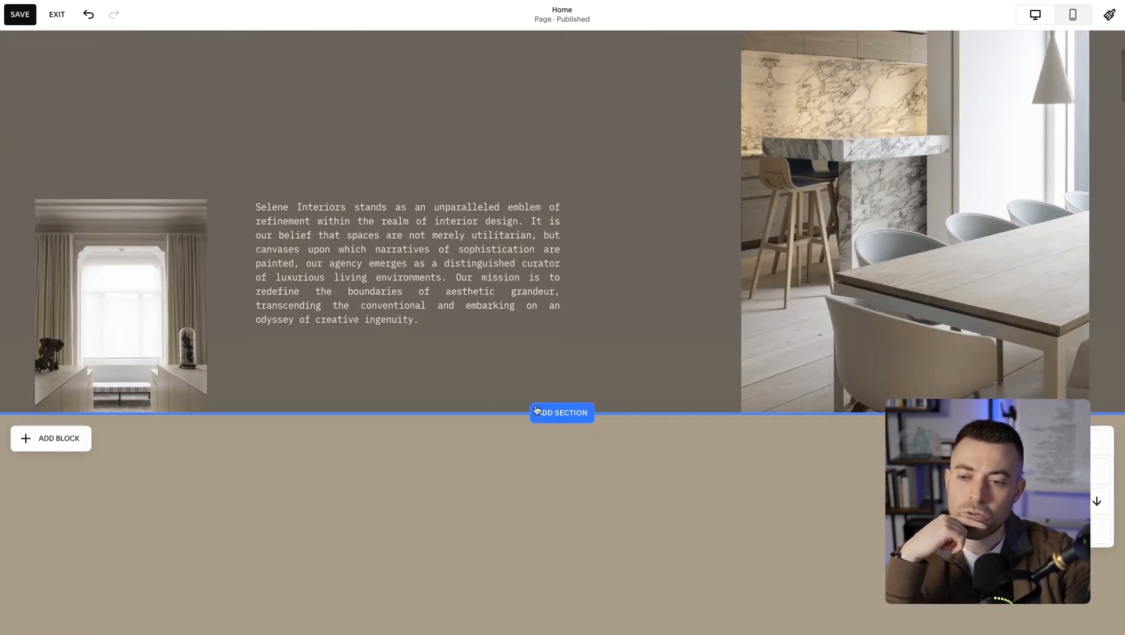
scroll(494, 281, "down", 2)
scroll(494, 281, "up", 2)
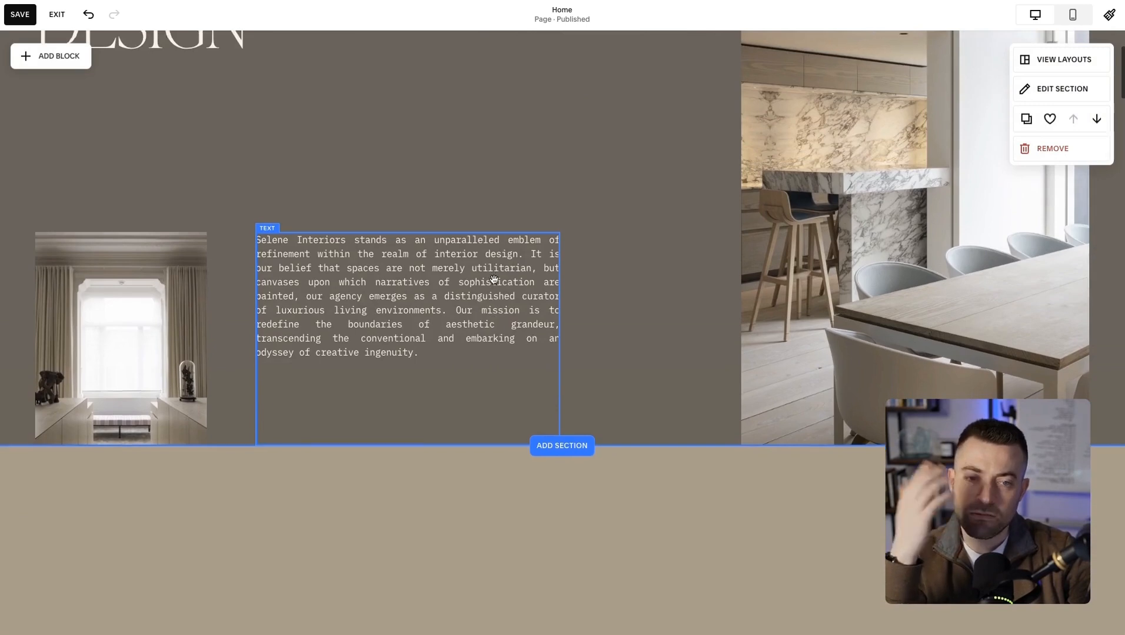
scroll(494, 280, "down", 3)
scroll(493, 279, "up", 3)
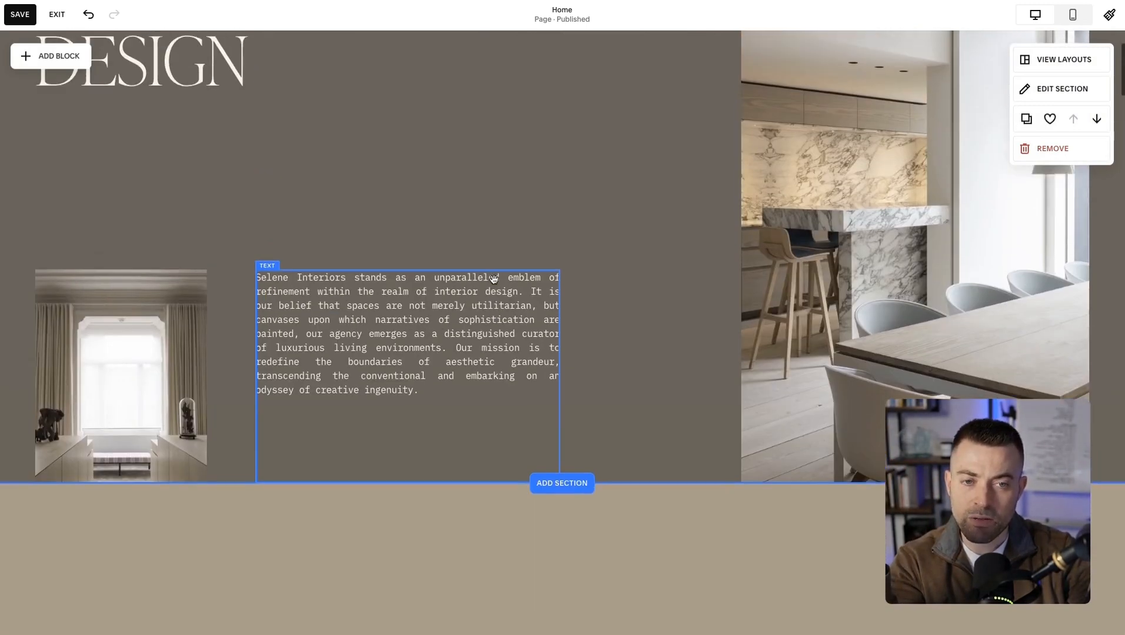
Place an empty image block near the left edge of the blank section and delete it.
scroll(495, 282, "down", 5)
left_click(88, 173)
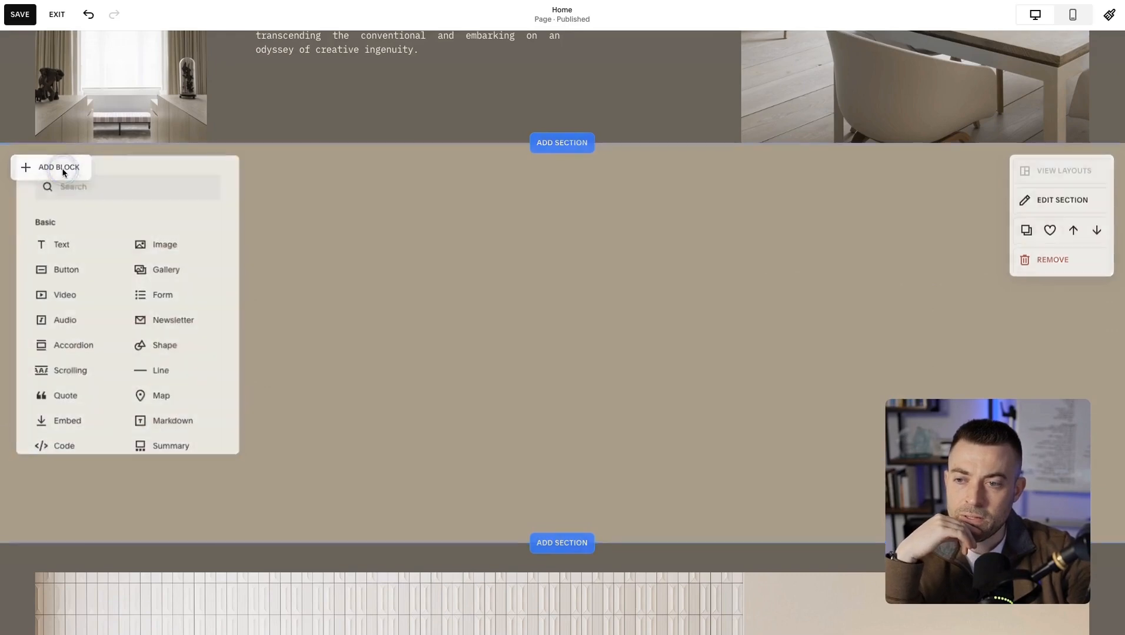
left_click(172, 243)
mouse_move(187, 272)
left_mouse_down()
mouse_move(219, 268)
mouse_move(200, 269)
left_mouse_up()
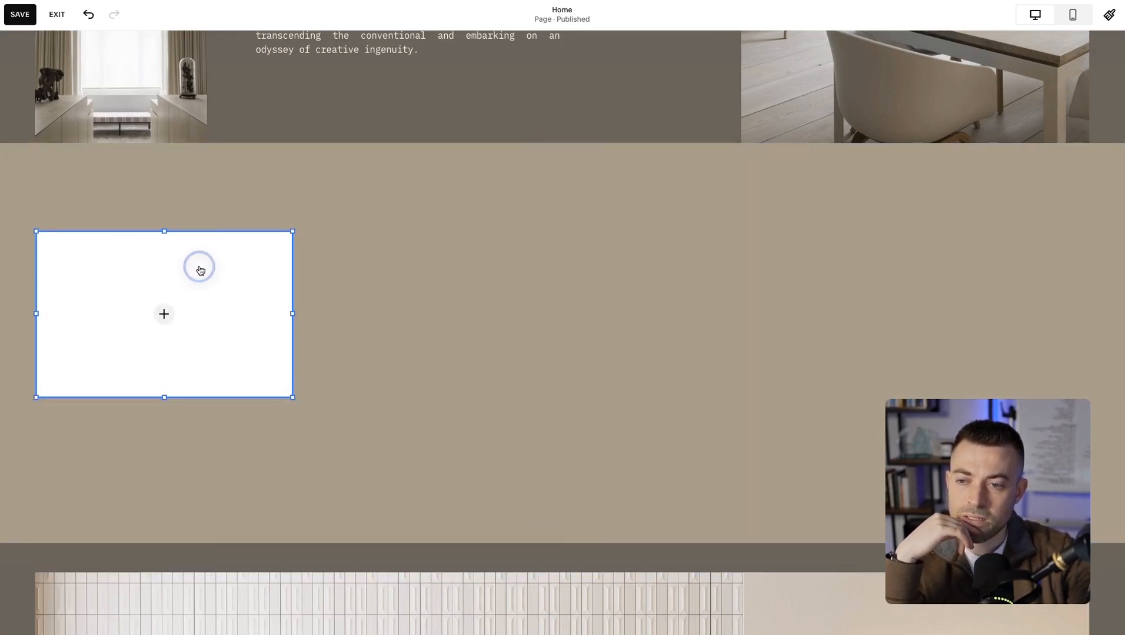
key("Delete")
Add a gallery block to the blank section, enlarge it to roughly half the section width, and move it near the centre.
left_click(60, 175)
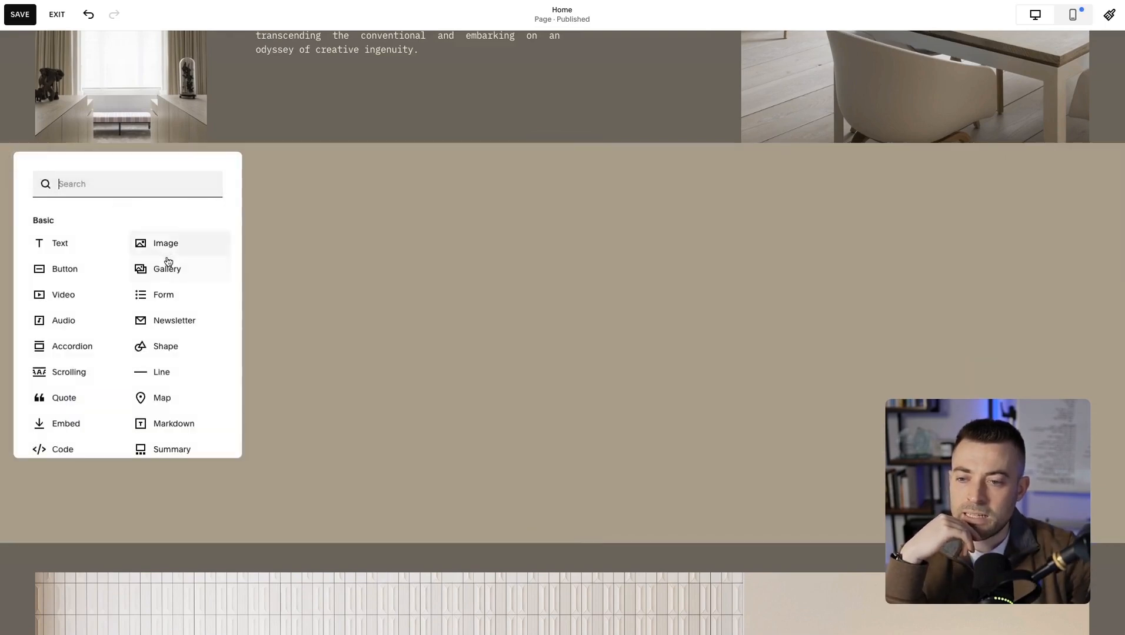
left_click(166, 268)
left_click_drag(470, 476, 558, 397)
left_click_drag(389, 370, 593, 322)
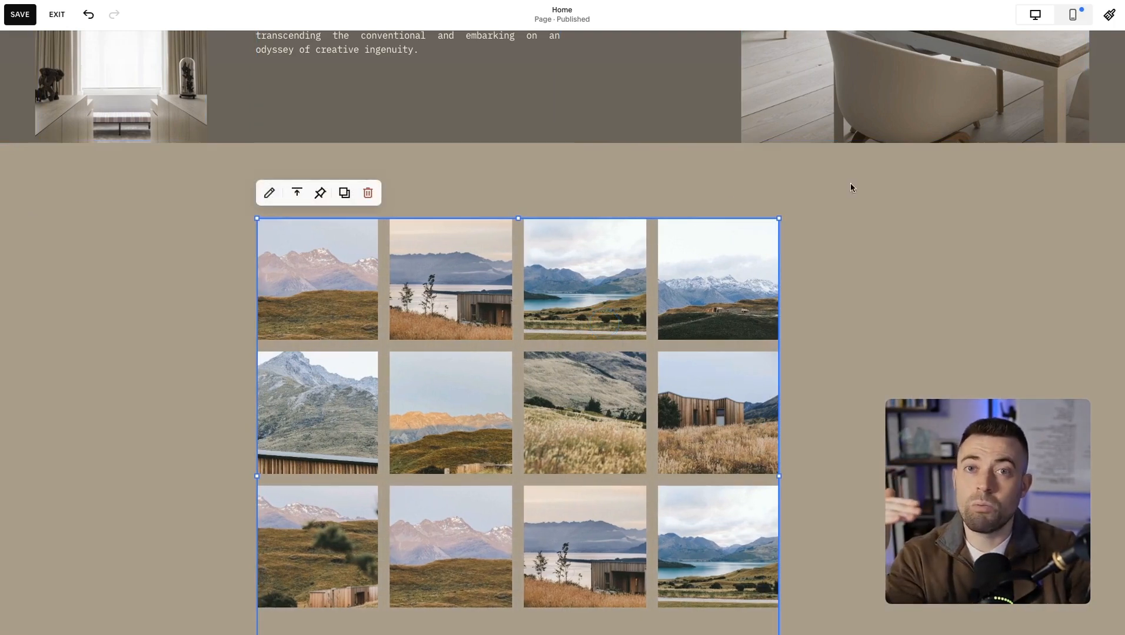
Turn off Fill Screen in the design settings of the section holding the gallery block.
left_click(849, 223)
left_click(1027, 203)
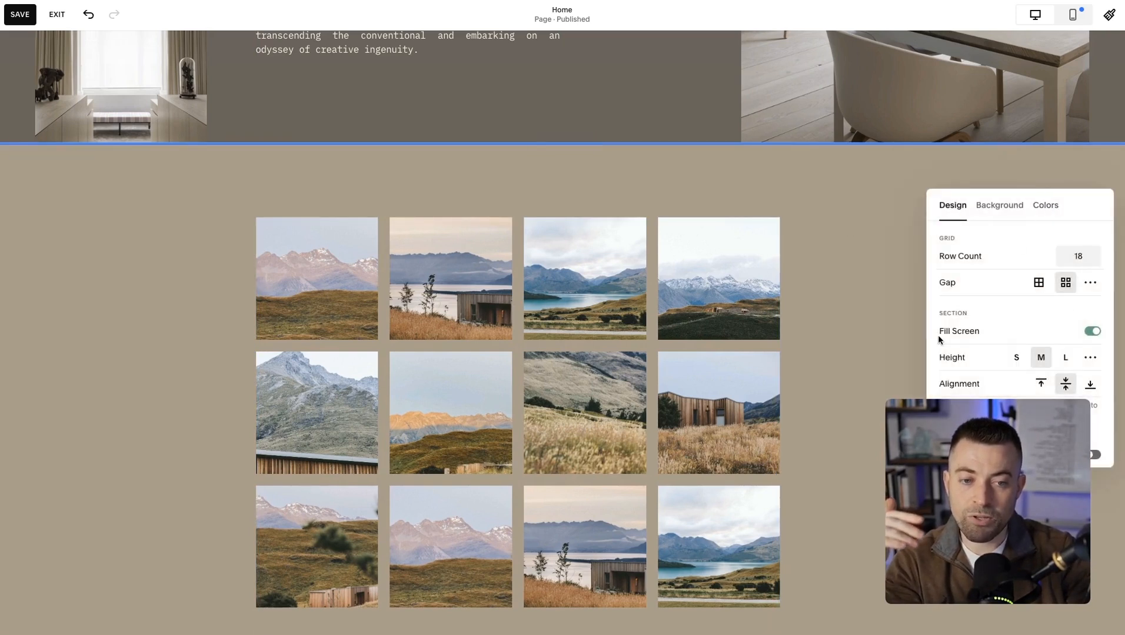
left_click(1092, 332)
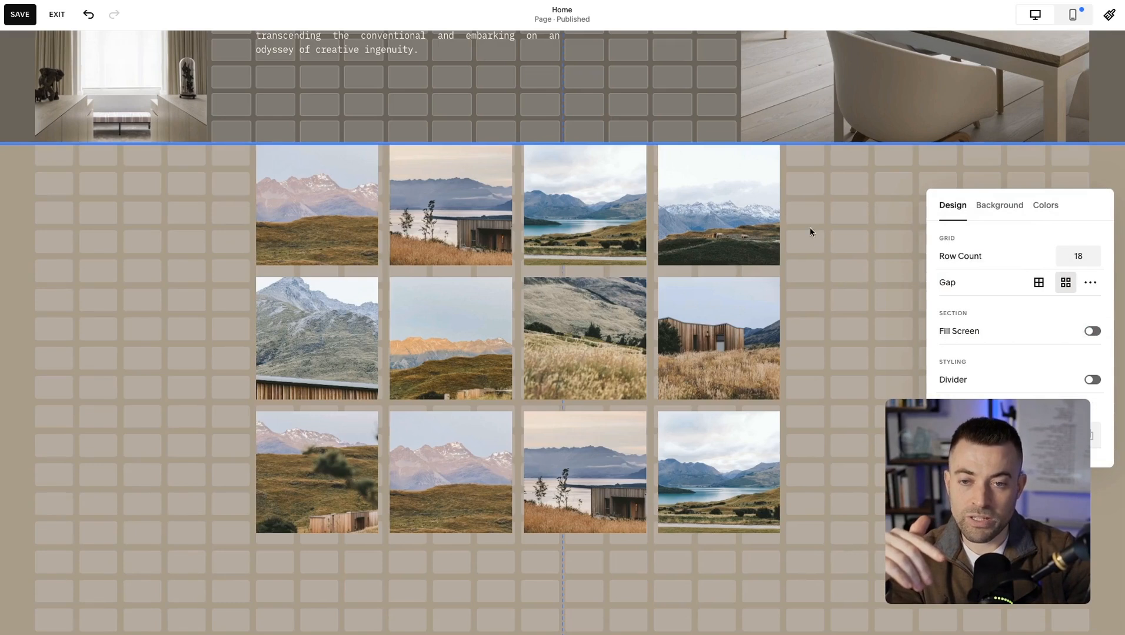
left_click(836, 237)
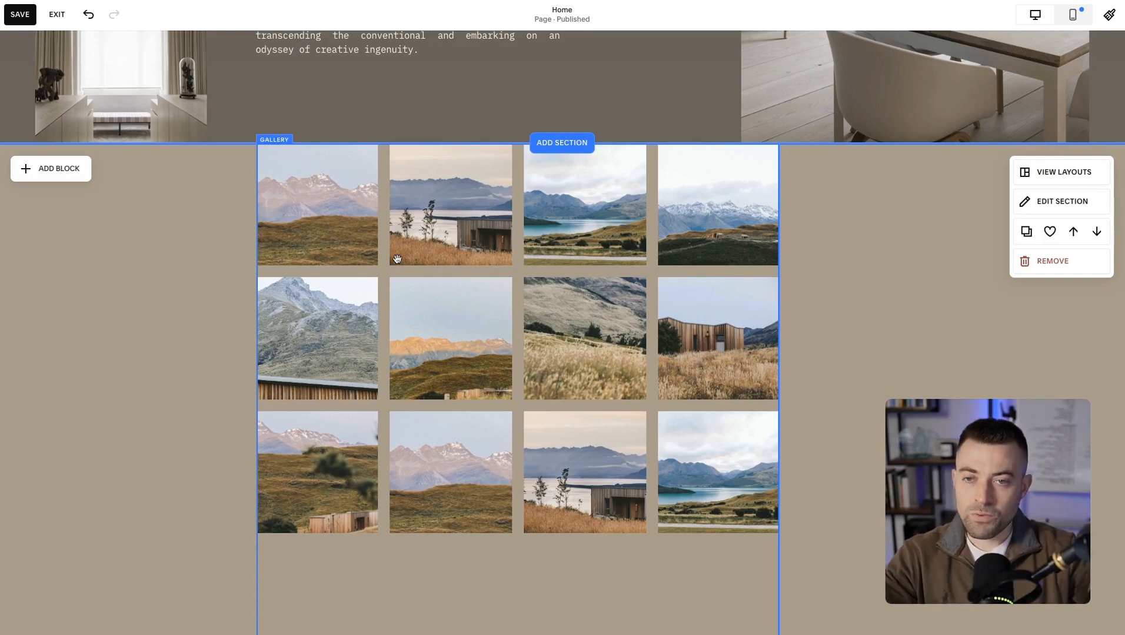
Move the gallery block flush against the section's upper-left corner, over to the right edge, and back to the left edge.
left_click_drag(387, 259, 83, 152)
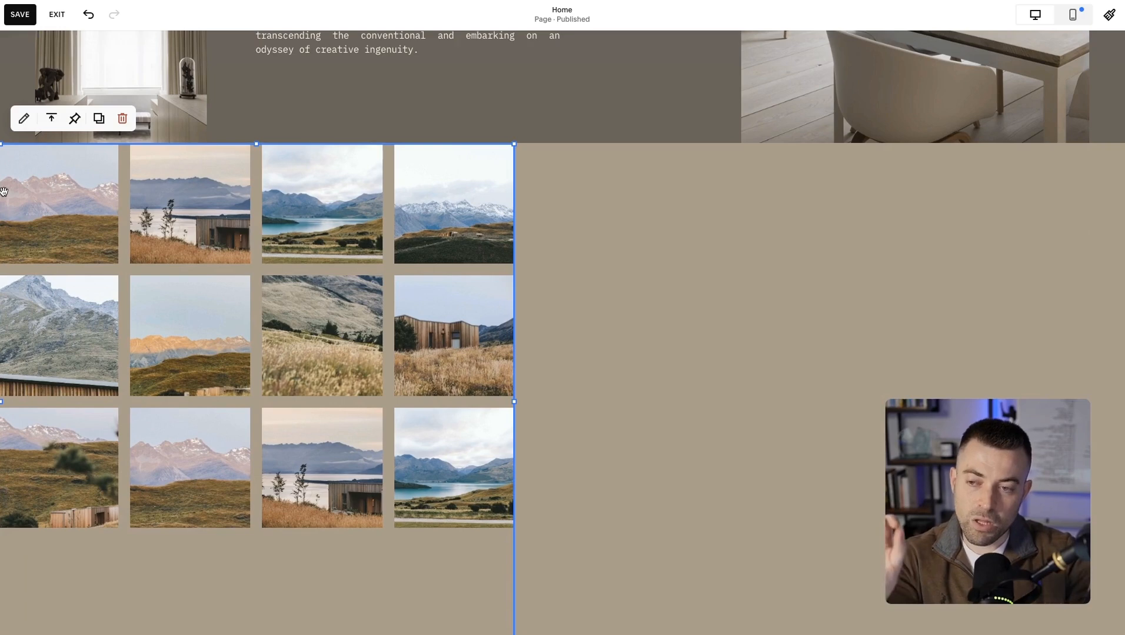
left_click_drag(78, 212, 685, 260)
left_click_drag(1121, 258, 1109, 154)
left_click_drag(1025, 219, 270, 194)
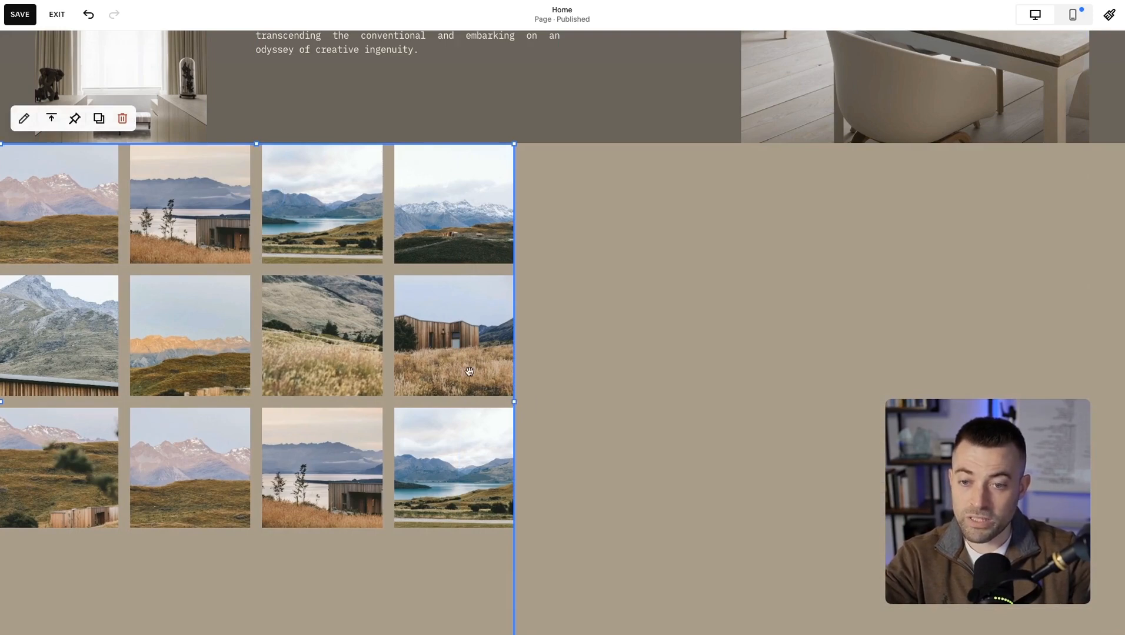
Place the gallery block inside the left page margin below the section's top, reduce its height, and stretch it to the right margin.
left_click(757, 292)
scroll(756, 294, "down", 4)
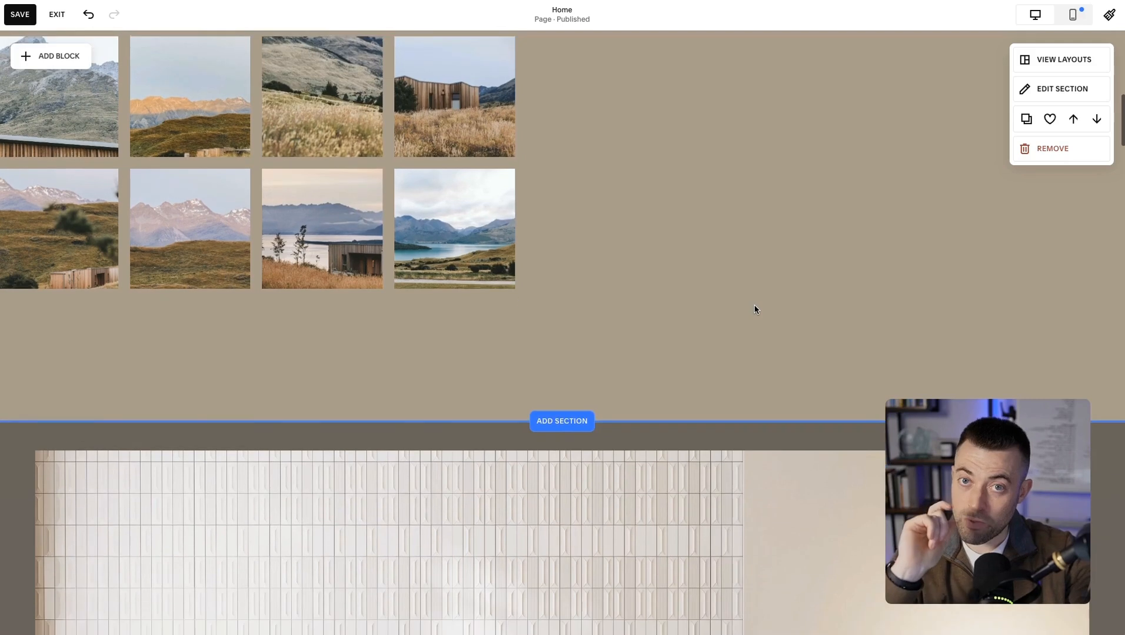
scroll(925, 376, "down", 3)
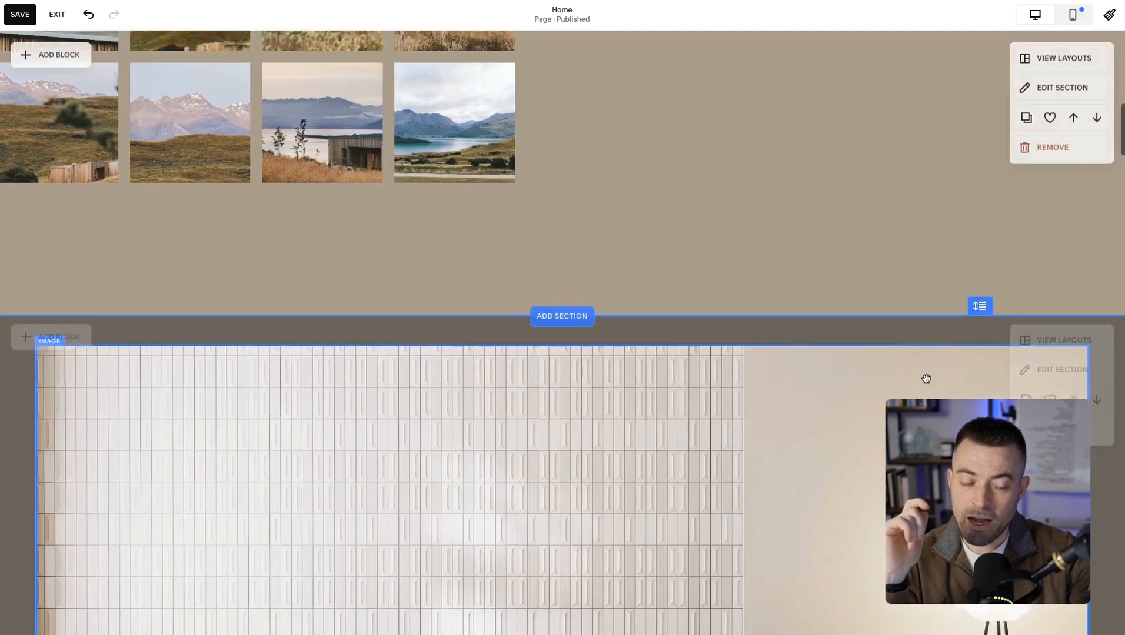
left_click(981, 136)
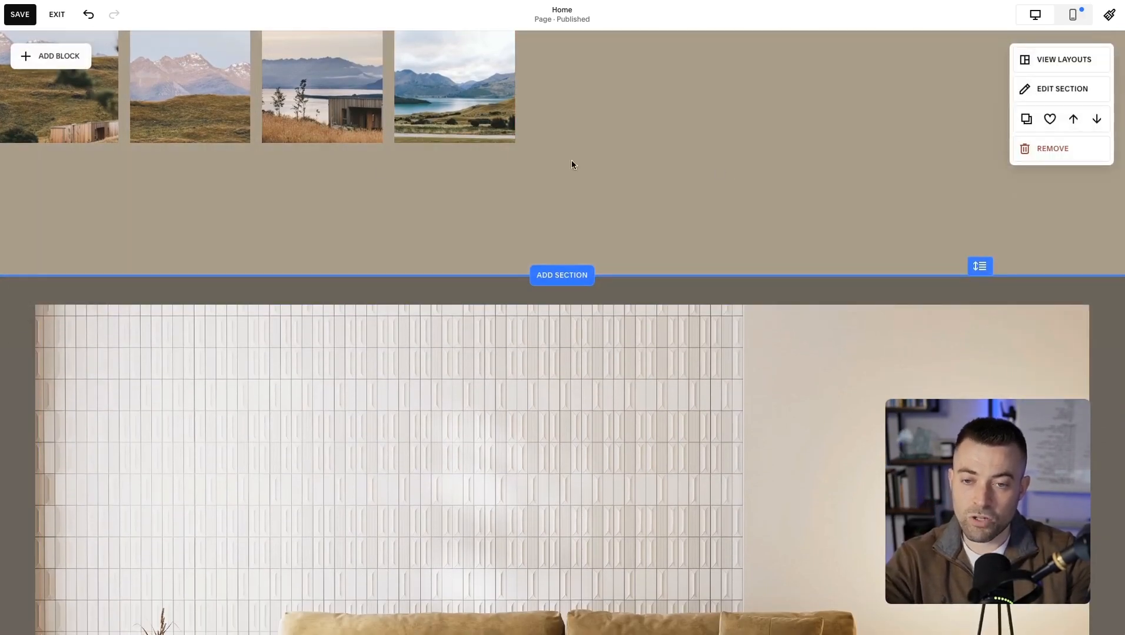
scroll(359, 170, "up", 8)
left_click(363, 331)
left_click_drag(363, 331, 365, 383)
scroll(385, 466, "down", 4)
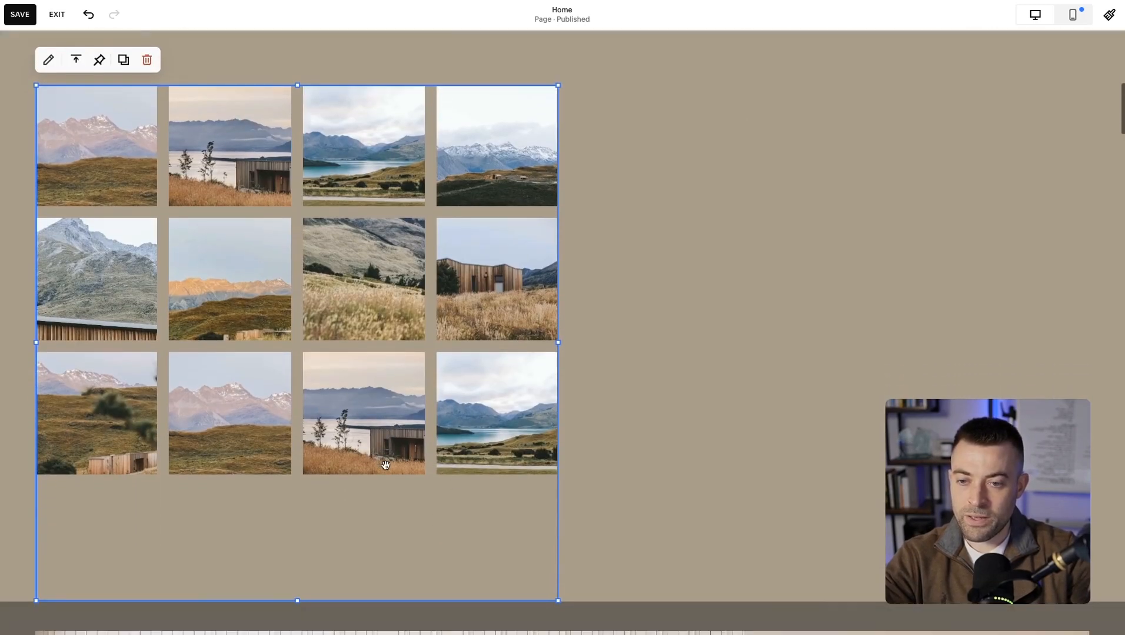
left_click_drag(297, 596, 307, 514)
left_click_drag(559, 297, 1079, 319)
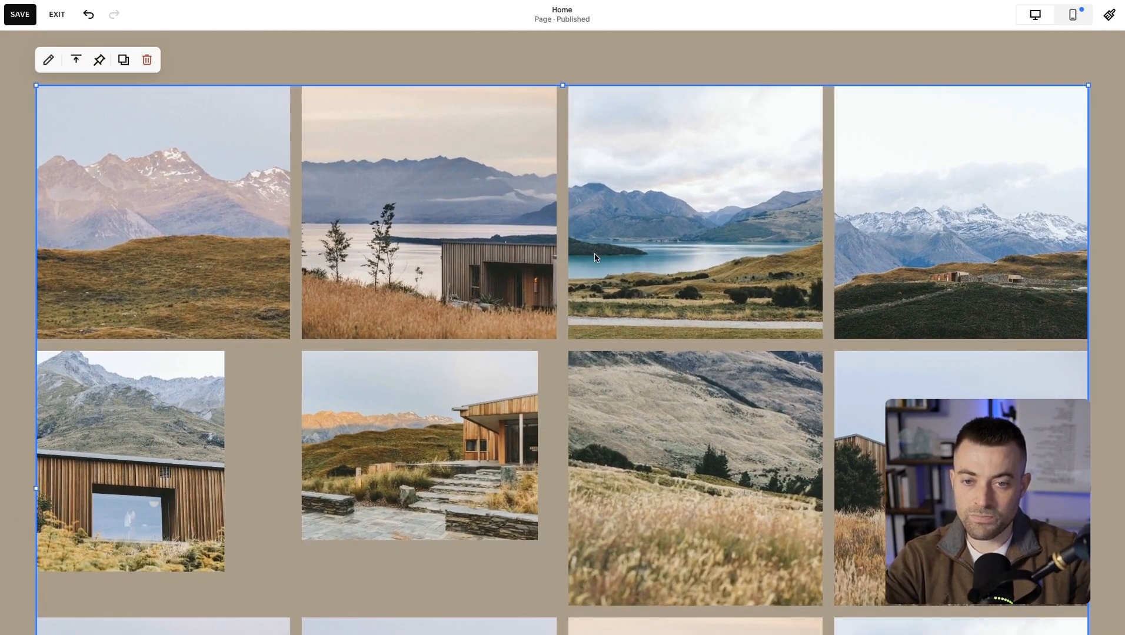
Fill the gallery block with four interior stock photos: a record player, an armchair, a clothes rack and a hanging chair.
double_click(922, 305)
left_click_drag(994, 189, 543, 141)
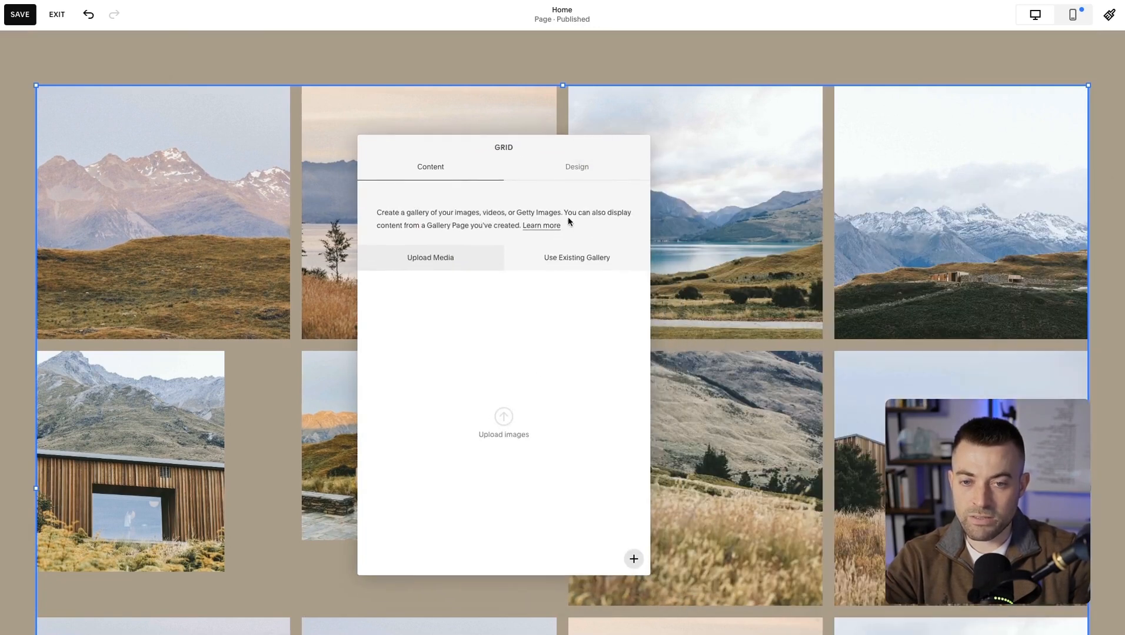
left_click(634, 566)
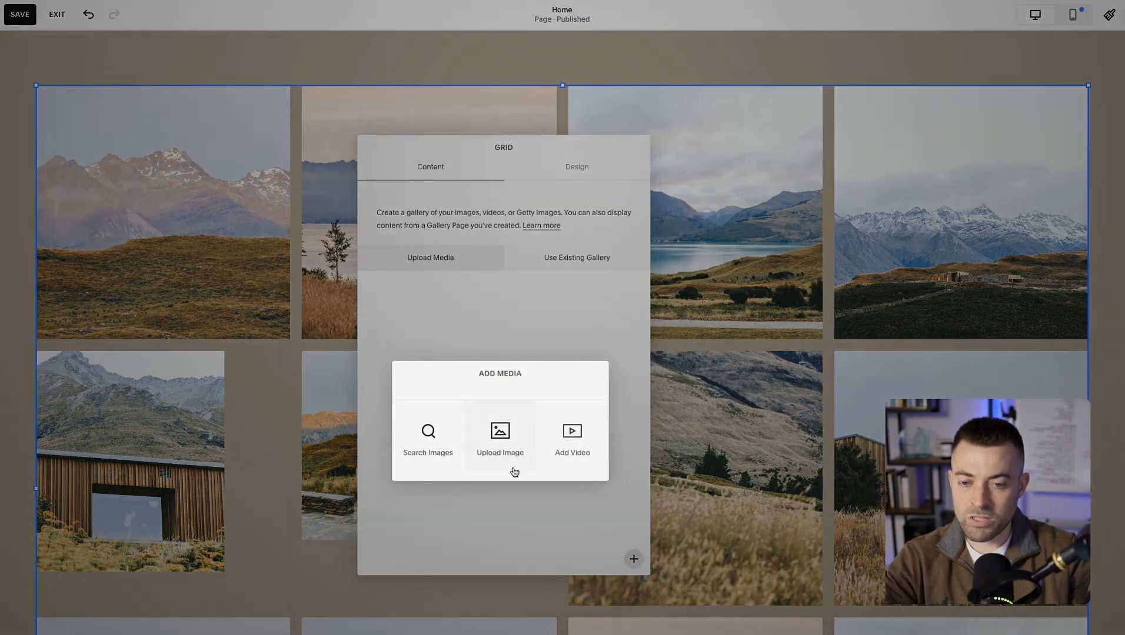
left_click(447, 445)
left_click(387, 163)
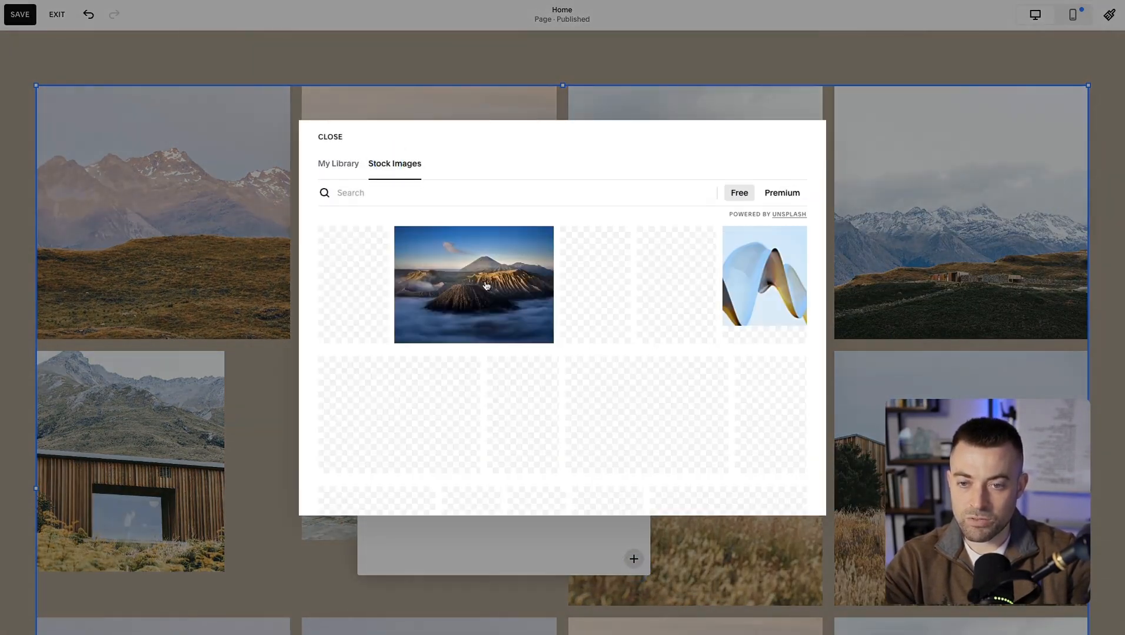
left_click(328, 240)
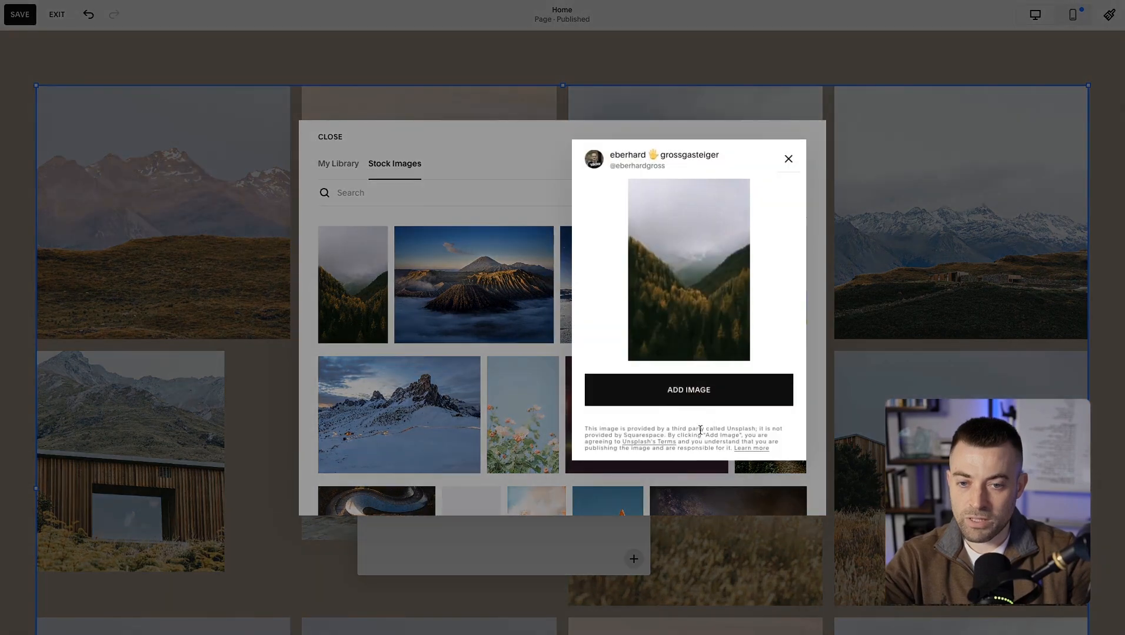
left_click(699, 400)
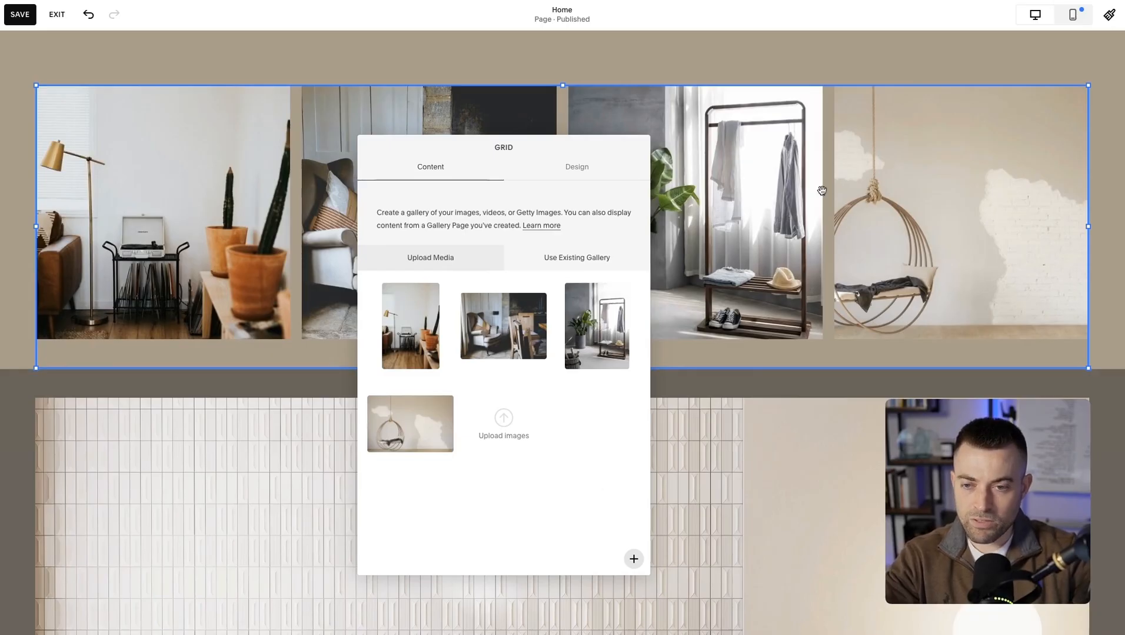
left_click(865, 68)
Set the gallery block's vertical alignment to middle.
scroll(818, 157, "up", 2)
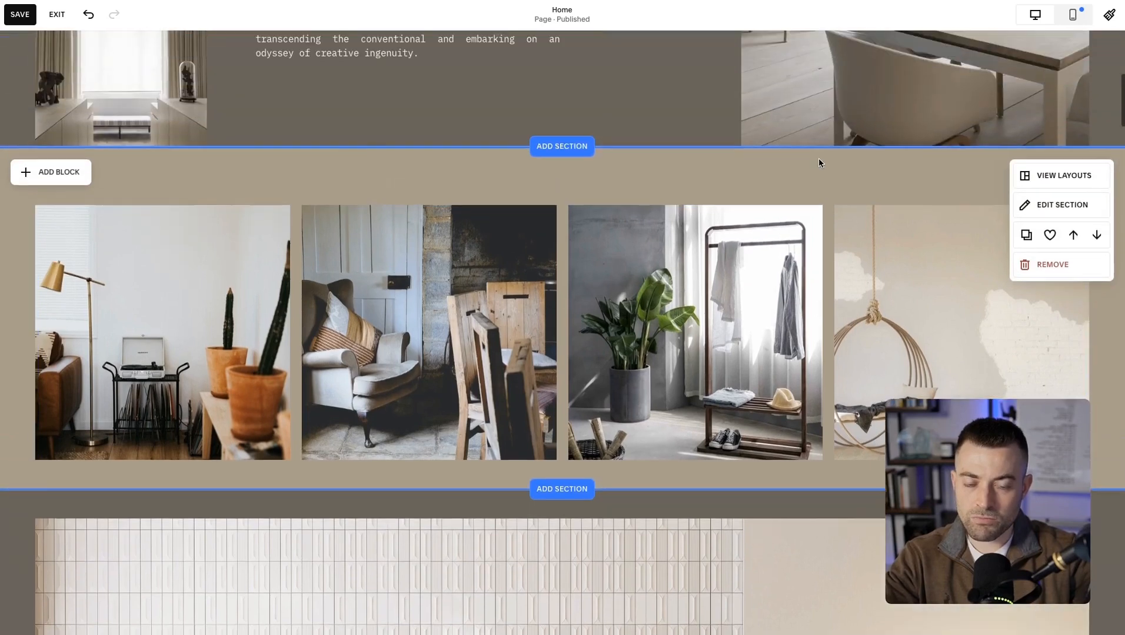
scroll(864, 390, "down", 2)
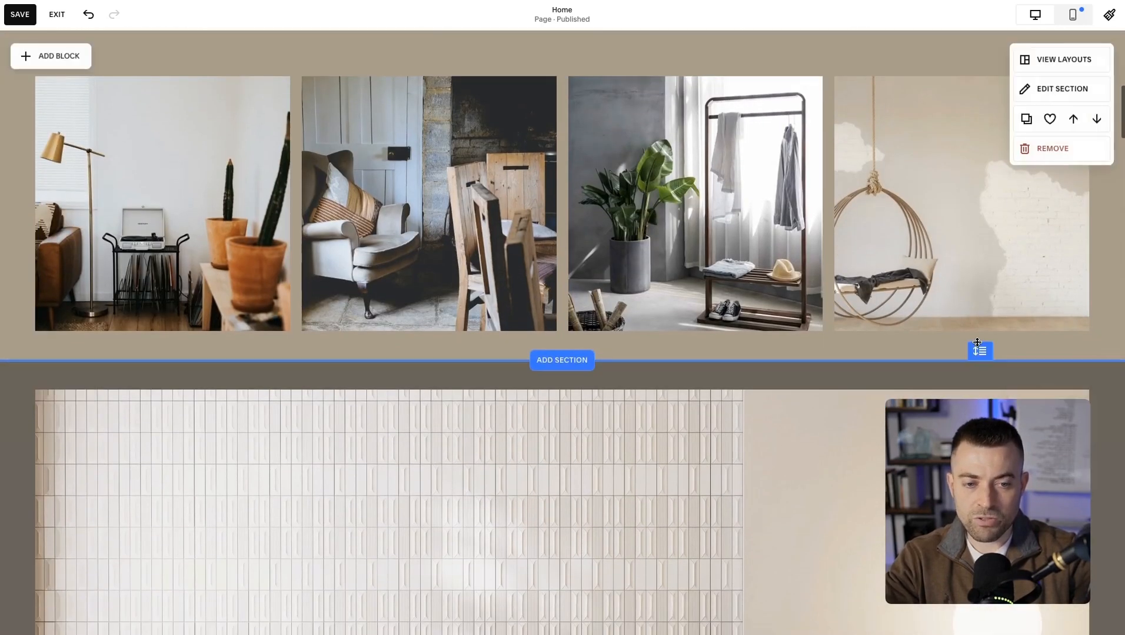
scroll(979, 353, "up", 1)
scroll(980, 330, "down", 2)
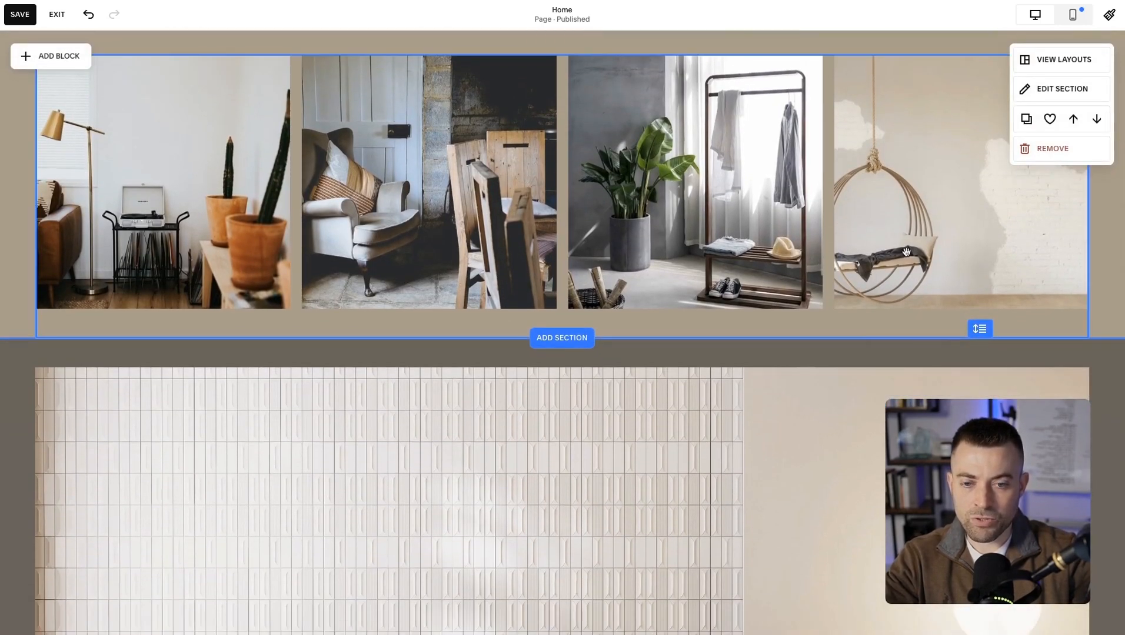
scroll(906, 253, "up", 1)
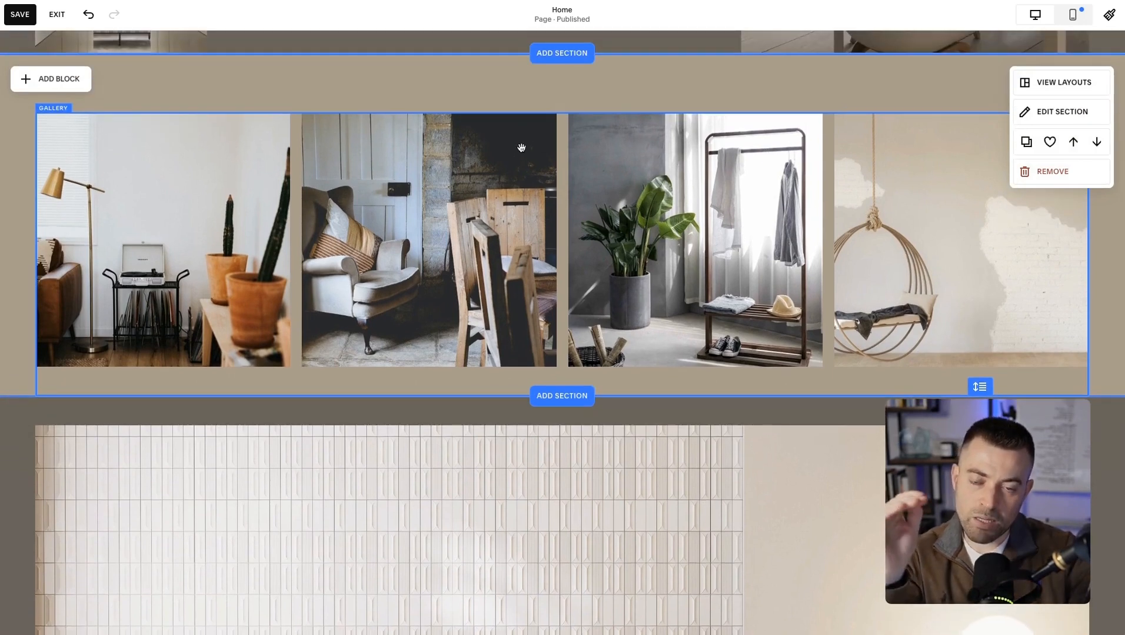
left_click(182, 144)
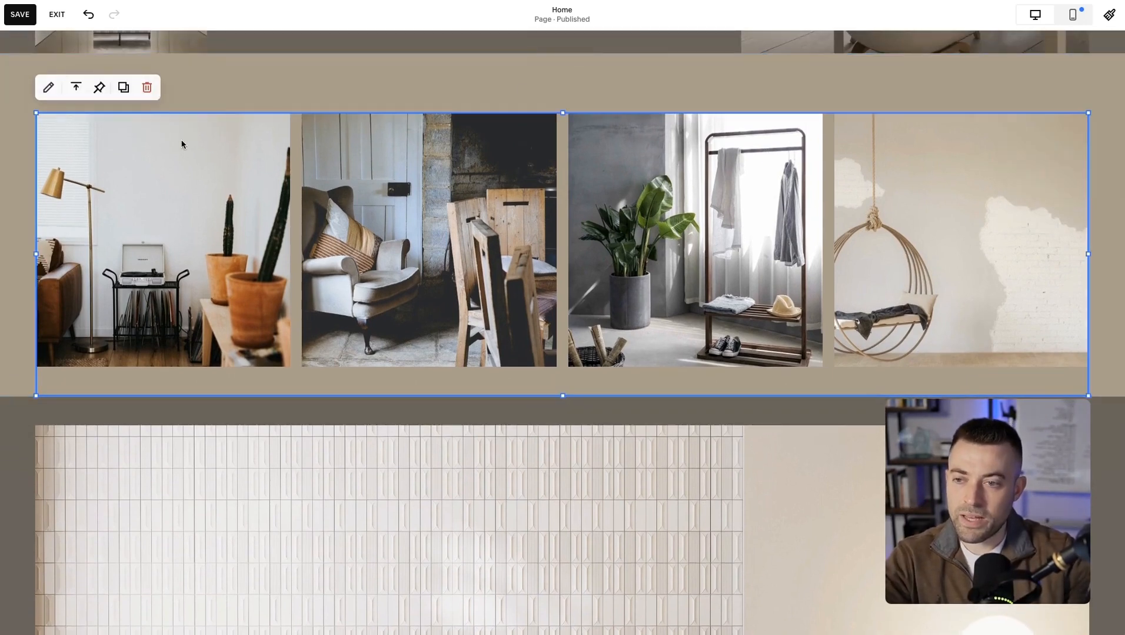
left_click(76, 92)
left_click(75, 113)
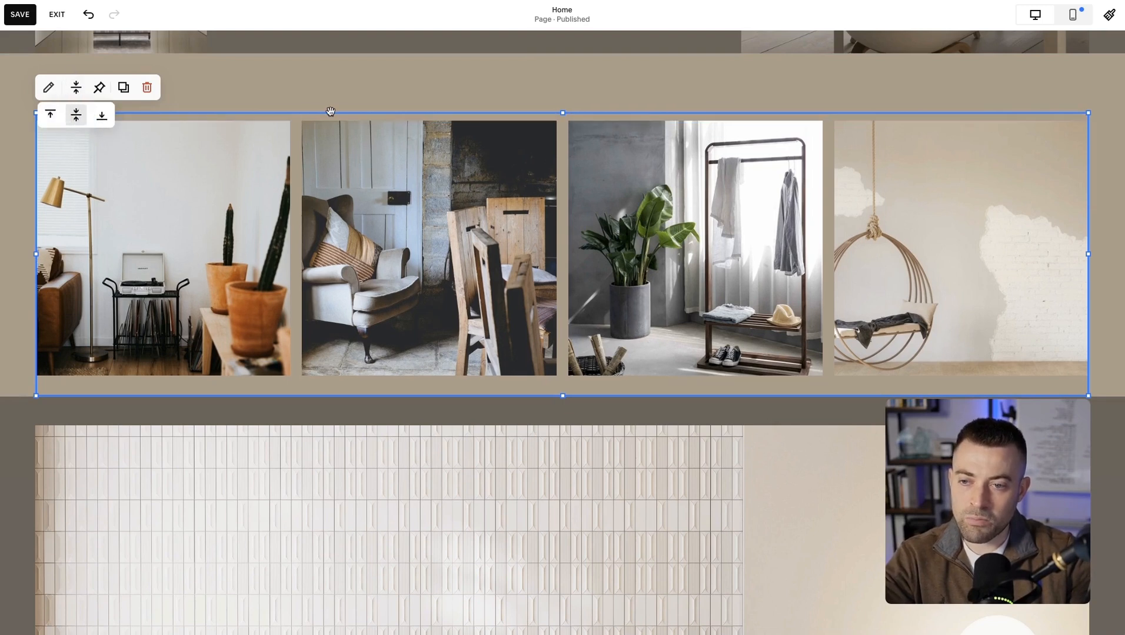
left_click(347, 99)
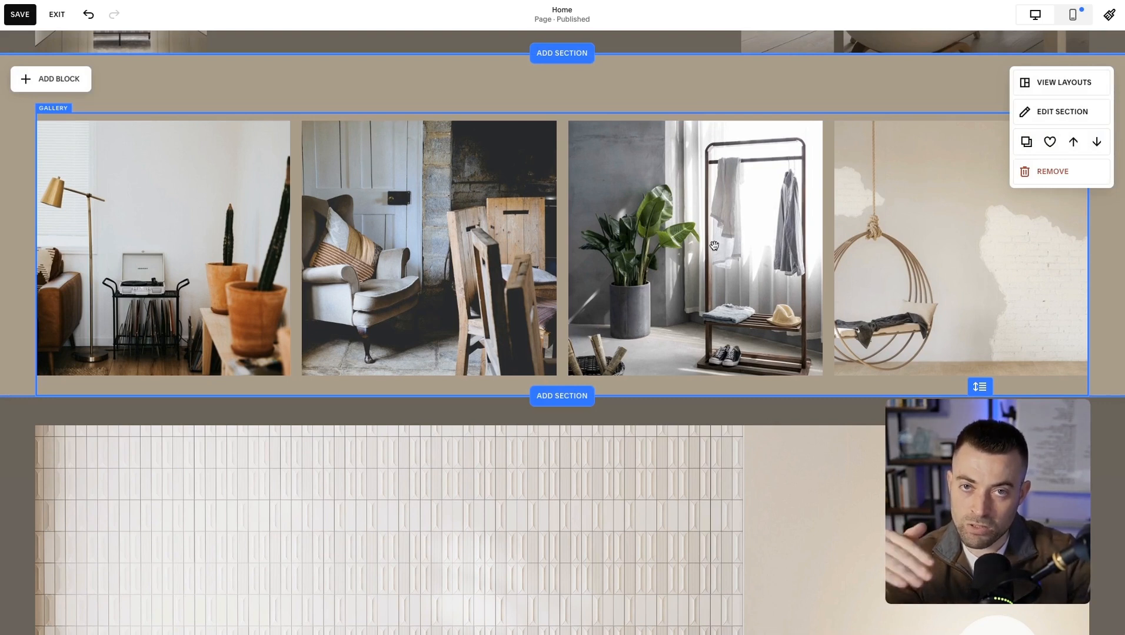
left_click(235, 177)
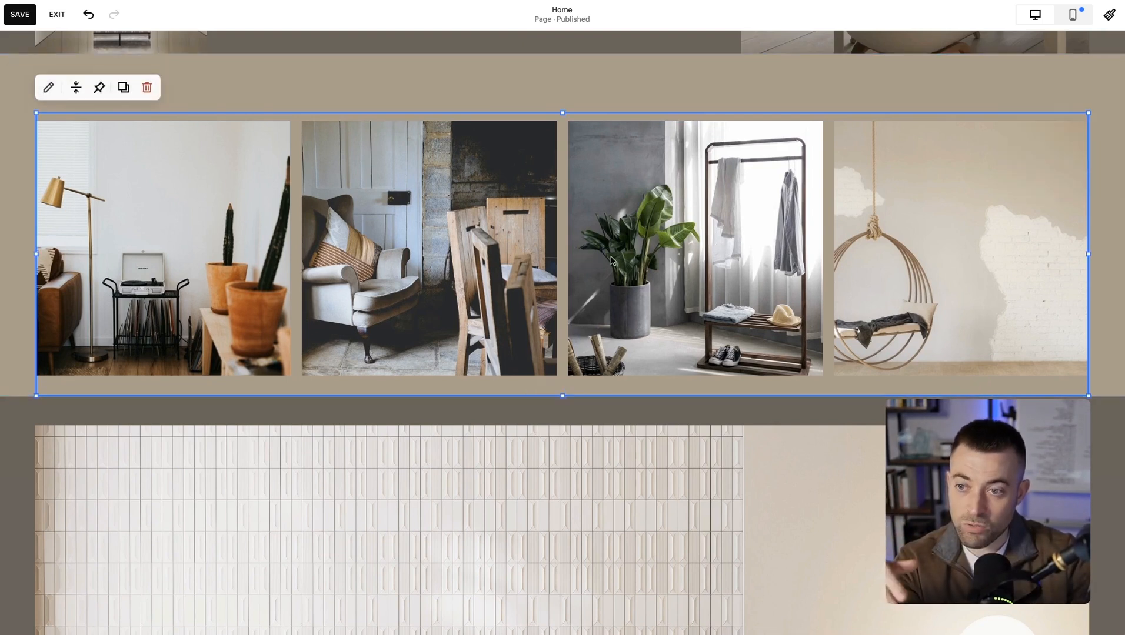
left_click(76, 87)
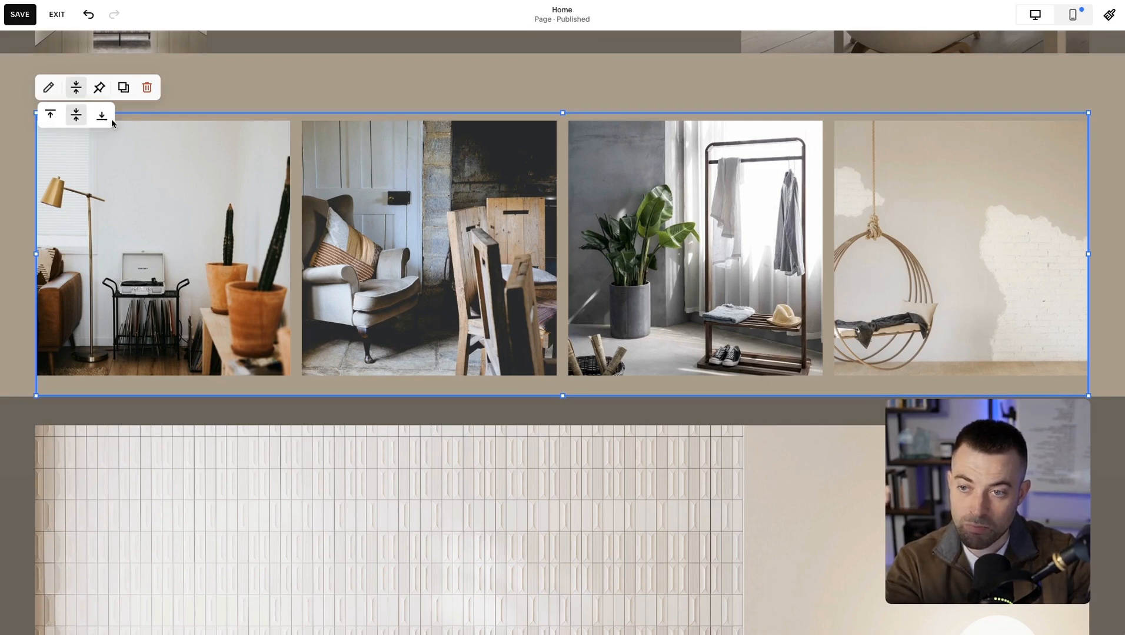
left_click(382, 99)
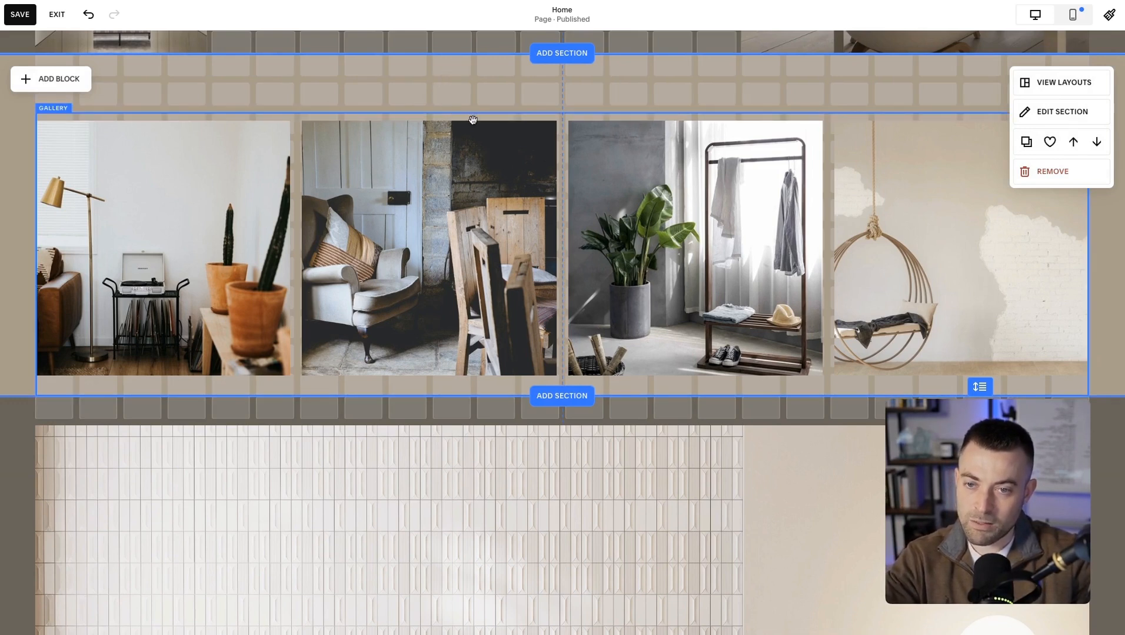
Extend the bottom of the gallery section by several grid rows to make empty space below the photos.
left_click_drag(979, 386, 981, 449)
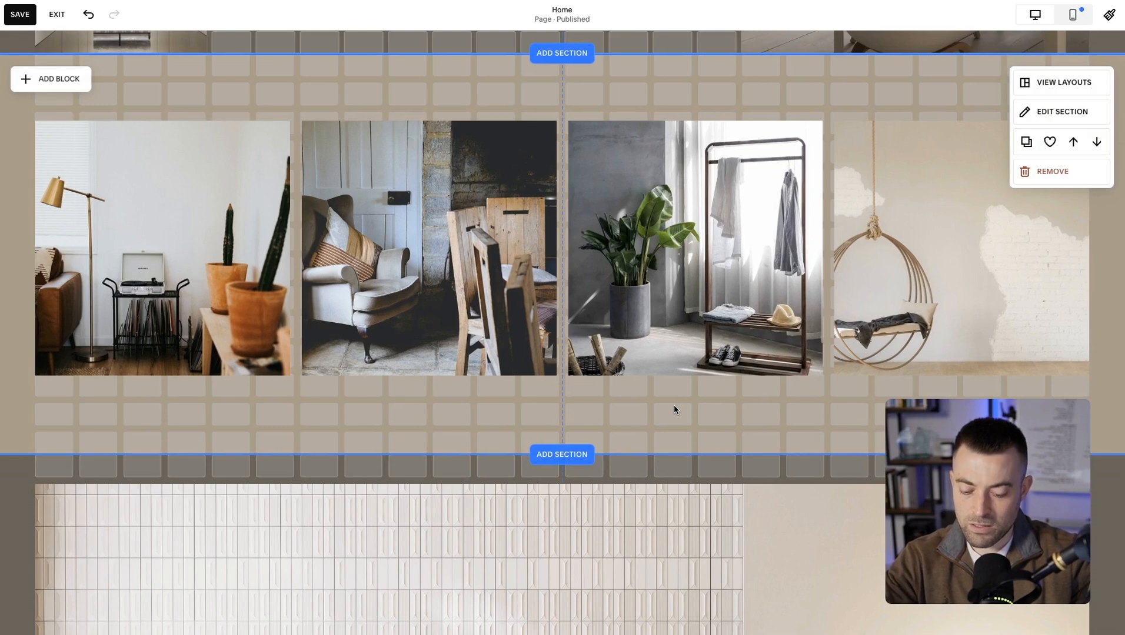
left_click(597, 306)
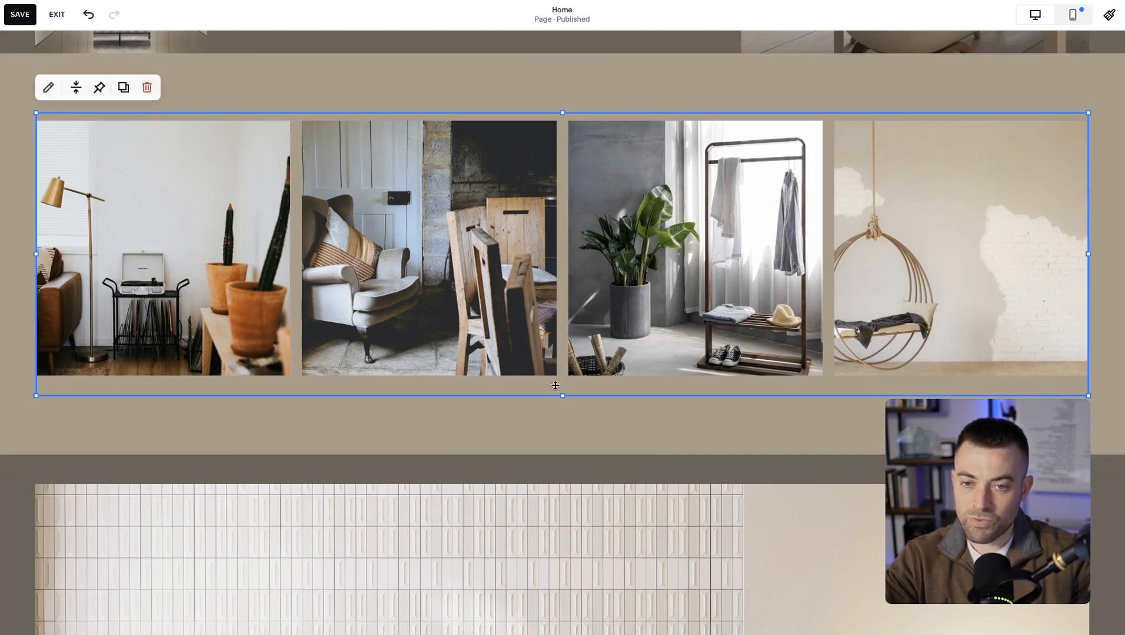
left_click(543, 438)
left_click(482, 345)
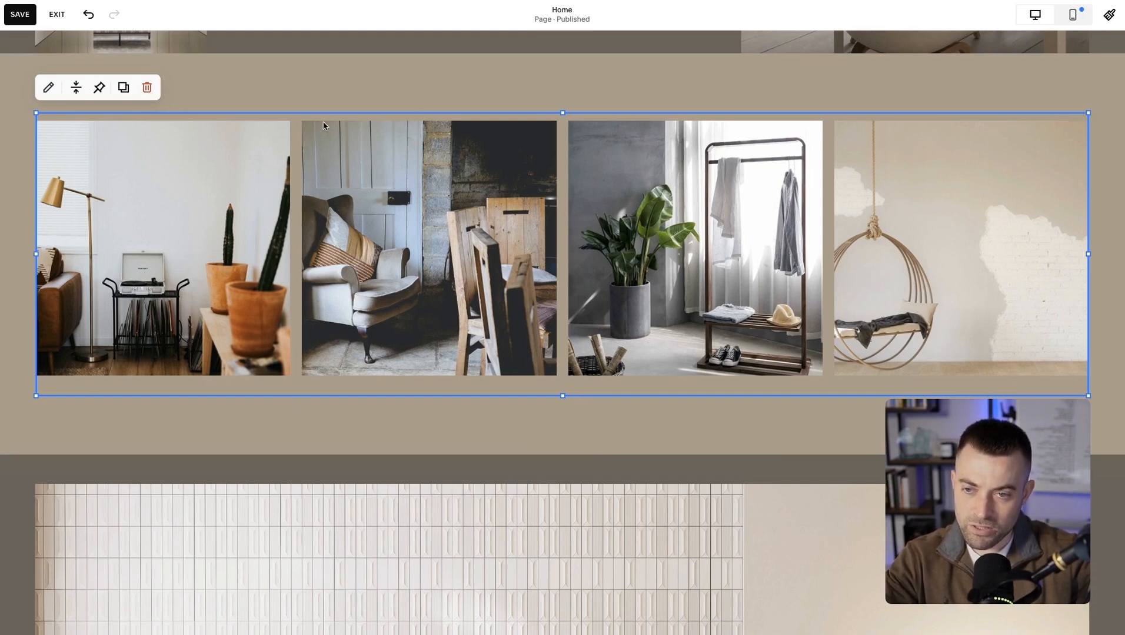
left_click(422, 90)
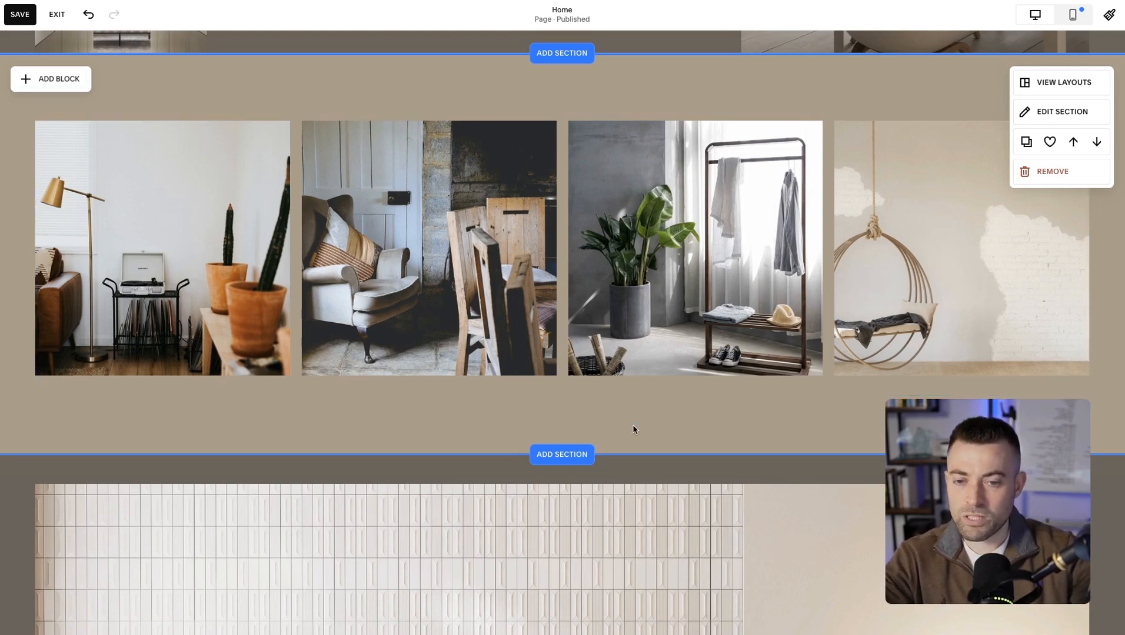
scroll(767, 420, "down", 4)
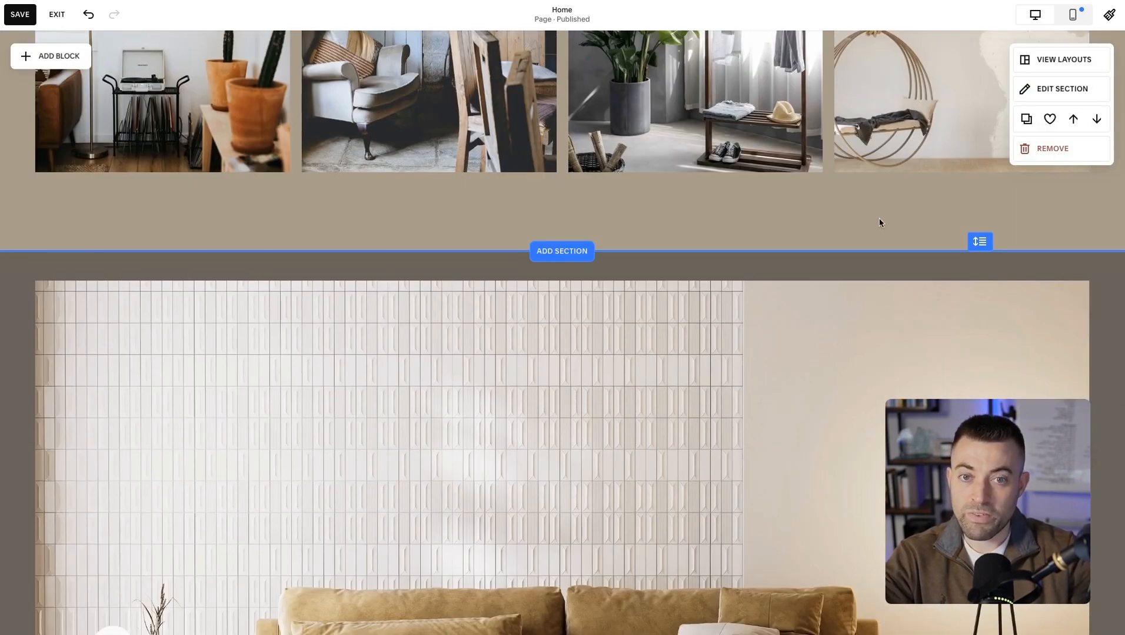
left_click_drag(972, 243, 945, 374)
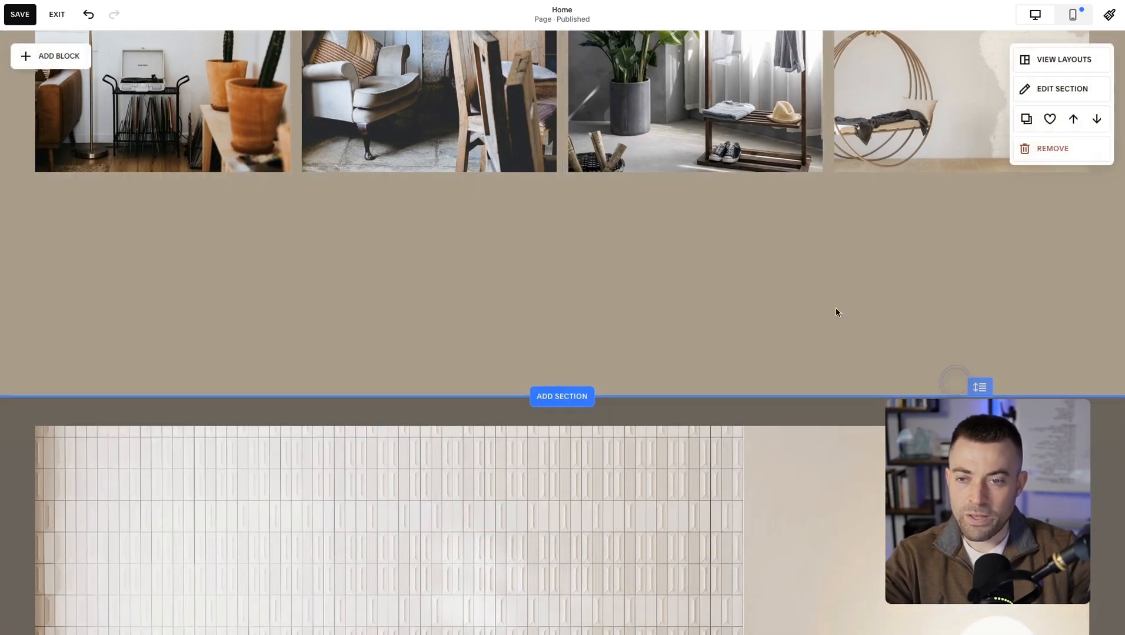
Add an empty text block to the gallery section.
left_click(75, 65)
left_click(78, 175)
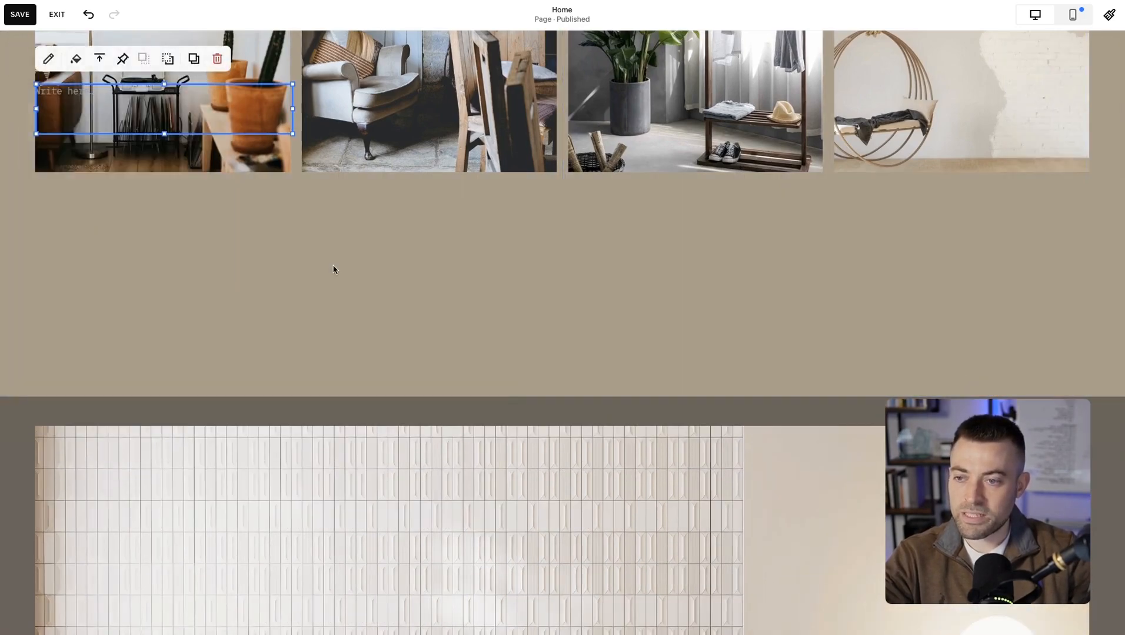
scroll(334, 268, "up", 9)
scroll(333, 265, "down", 12)
scroll(333, 265, "up", 5)
scroll(333, 263, "down", 16)
scroll(334, 266, "up", 15)
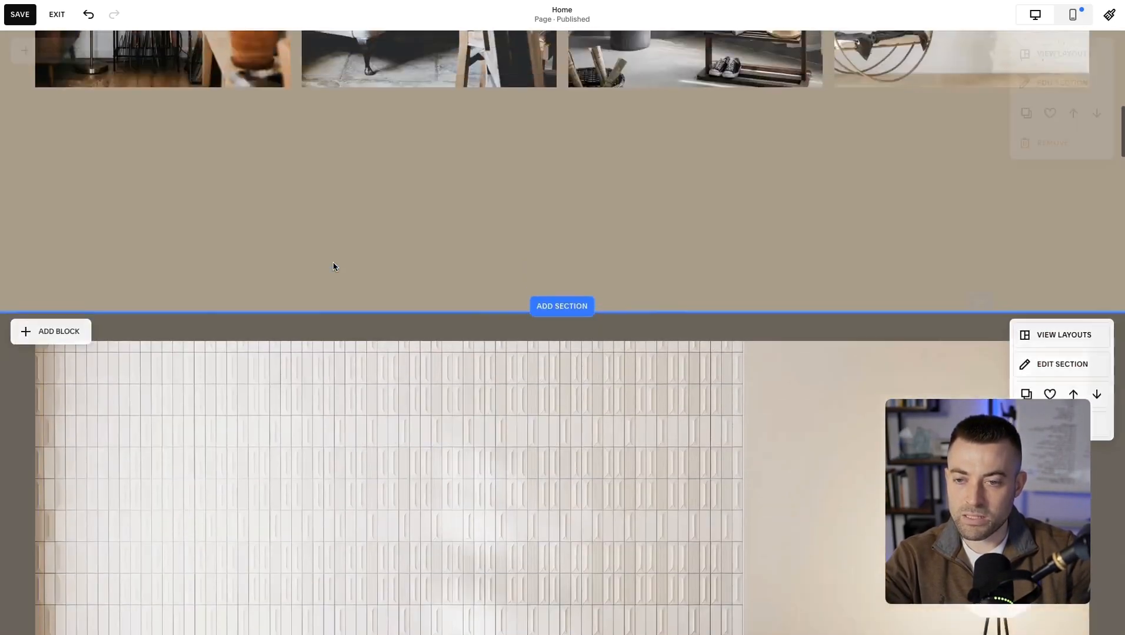
Place the empty text block below the first gallery photo and paste in the opening of the Selene Interiors paragraph copied from the section above.
left_click_drag(81, 121, 82, 269)
scroll(141, 282, "up", 8)
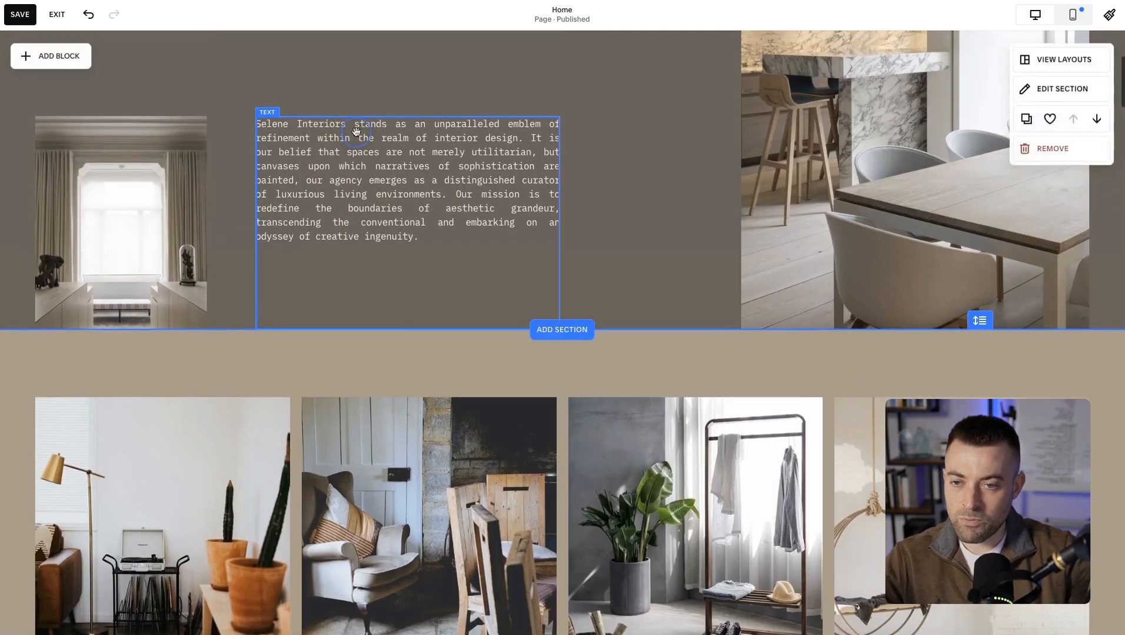
left_click(356, 131)
left_click_drag(329, 196, 253, 123)
key("ctrl+c")
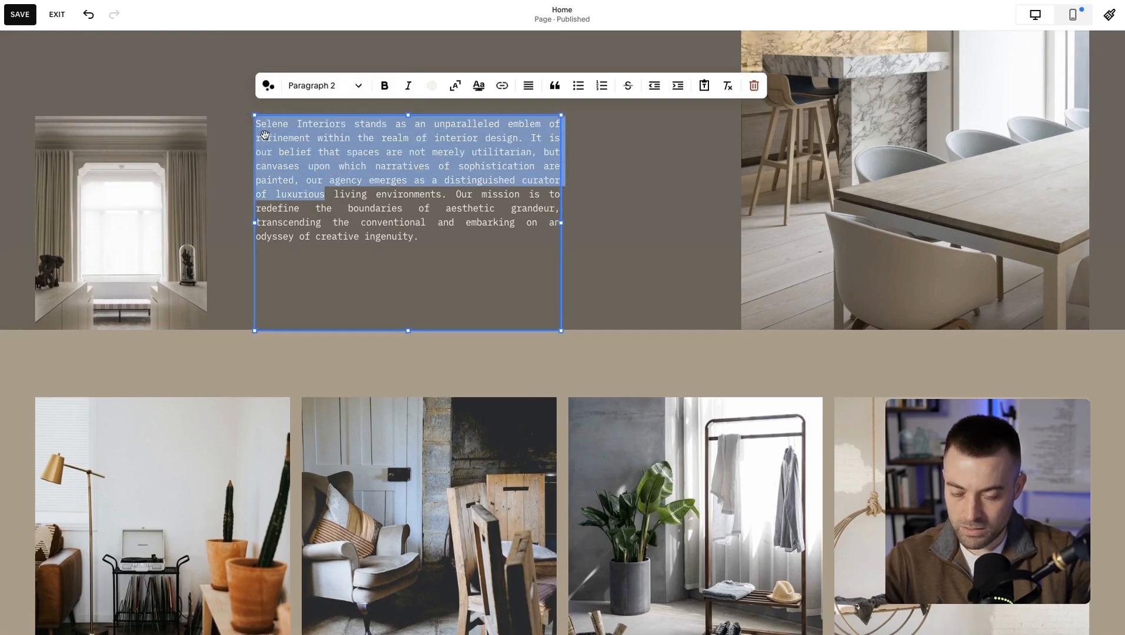
scroll(395, 389, "down", 9)
left_click(73, 196)
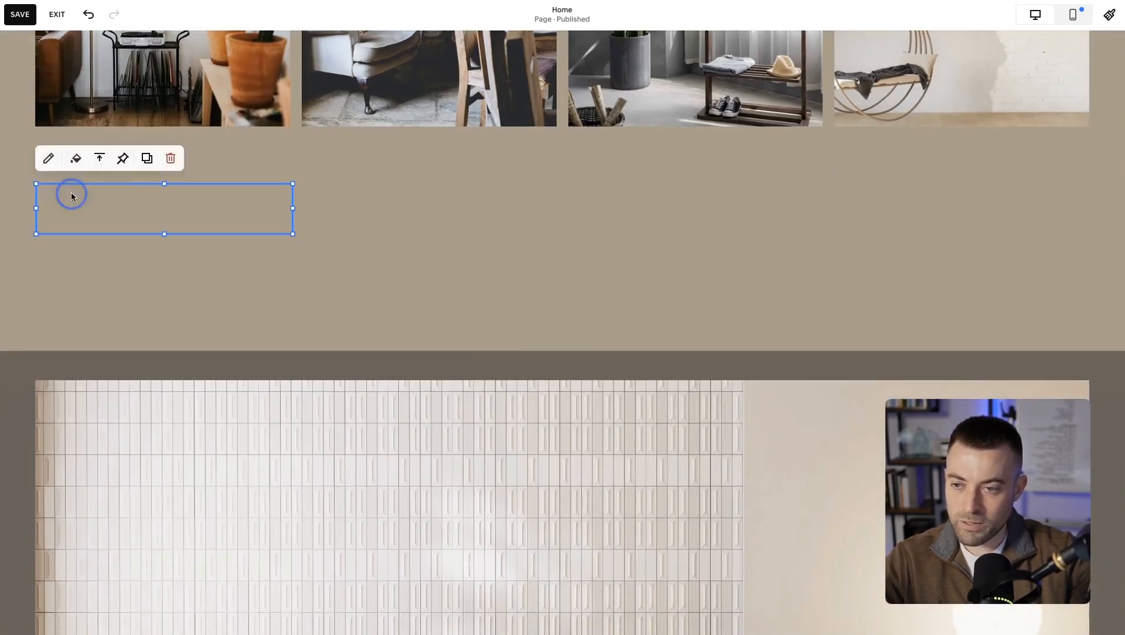
left_click(73, 196)
key("ctrl+v")
Recolor the pasted paragraph with the off-white first swatch of the site palette.
triple_click(90, 200)
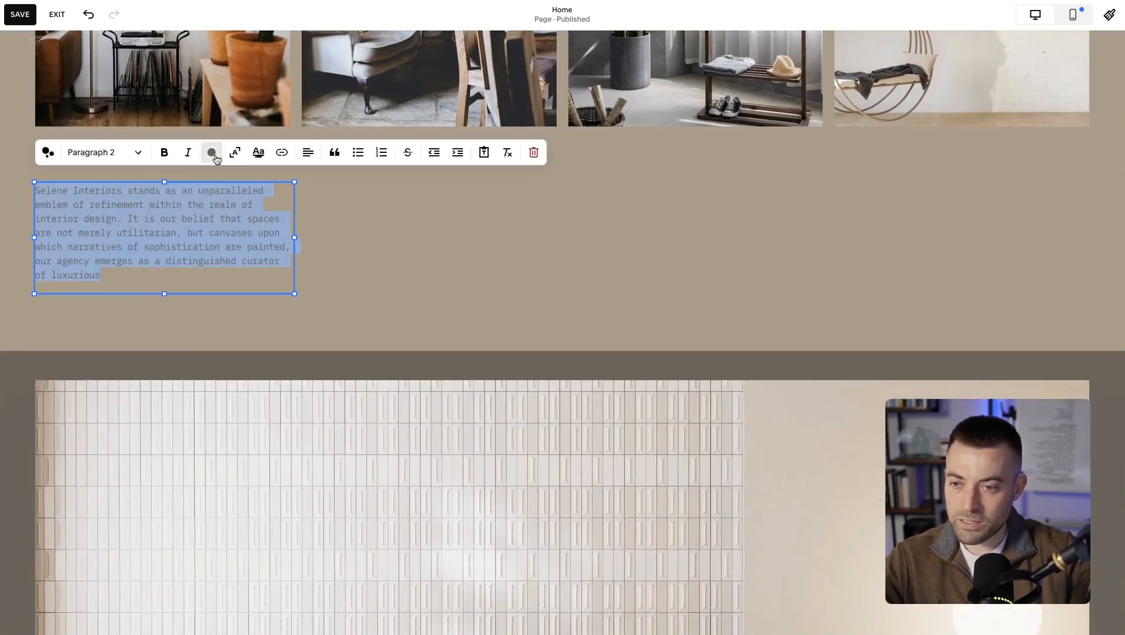
left_click(212, 155)
left_click(152, 217)
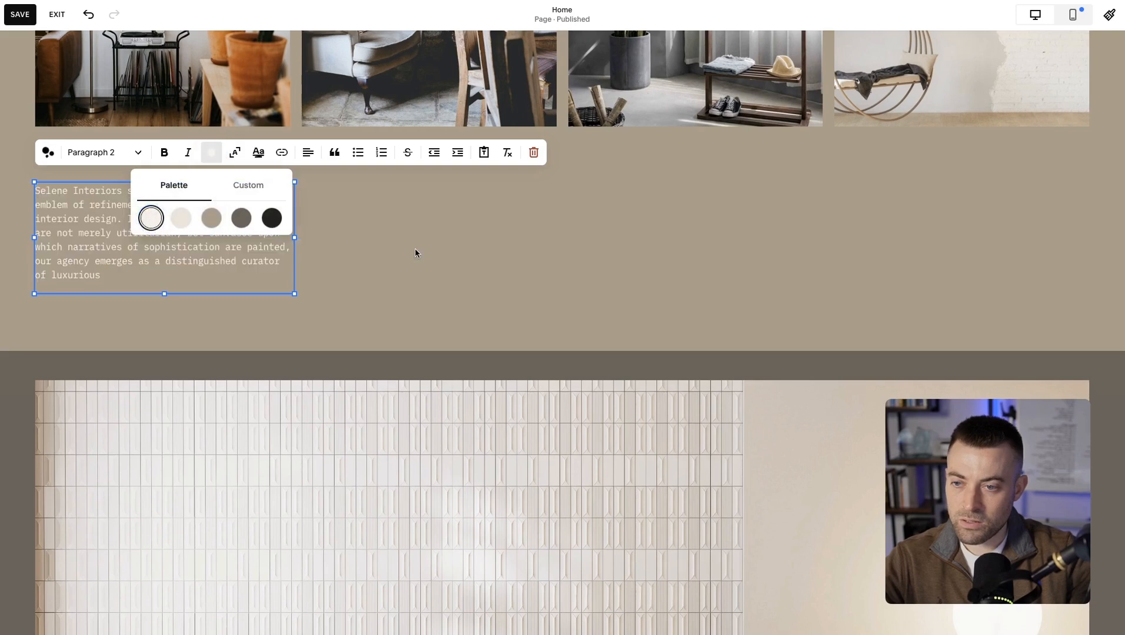
left_click(351, 244)
Insert the line "Title goes here" above the pasted paragraph and format it as Heading 2.
left_click(71, 196)
left_click(71, 197)
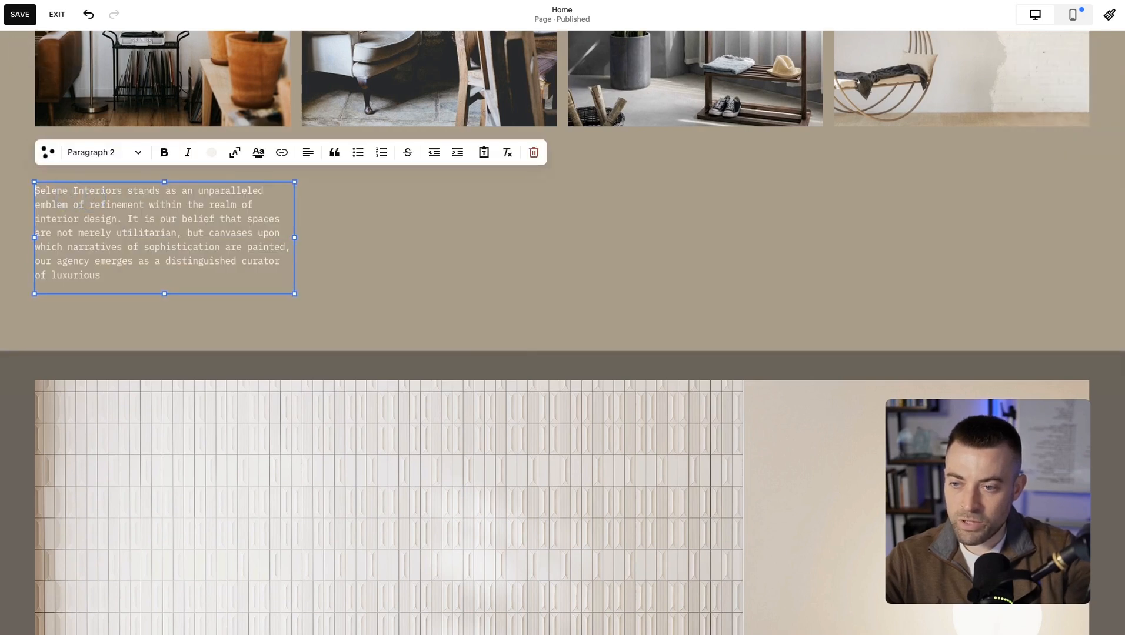
key("Return")
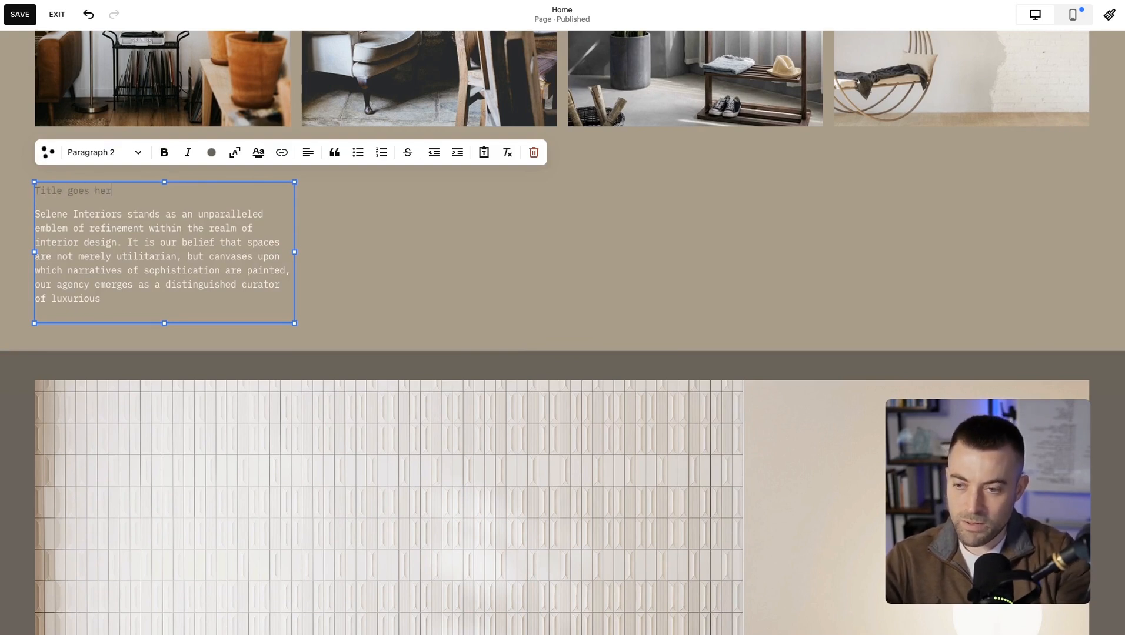
left_click(103, 152)
left_click(122, 207)
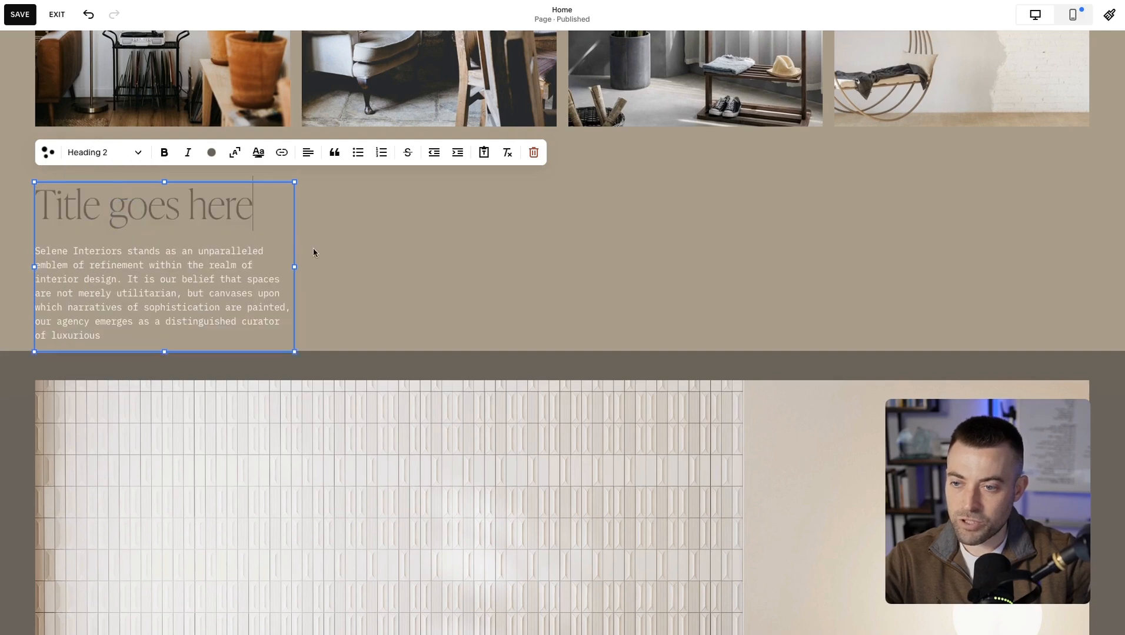
Recolor the title with the light beige second palette swatch and move the text block up one grid row toward the photos.
triple_click(179, 207)
left_click(212, 152)
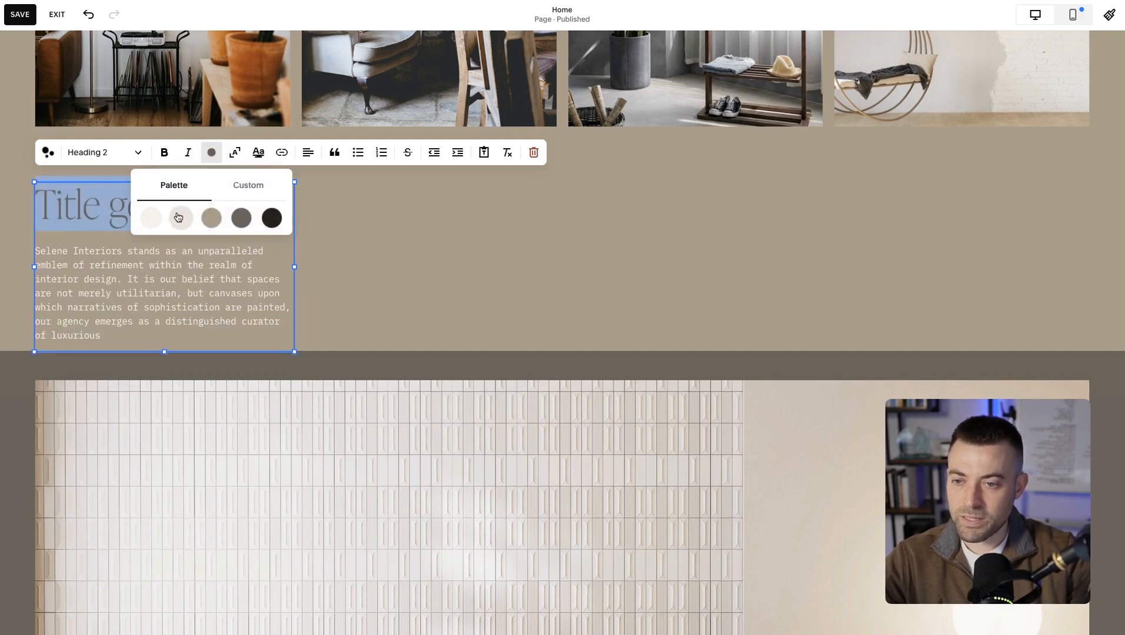
left_click(180, 218)
left_click(406, 239)
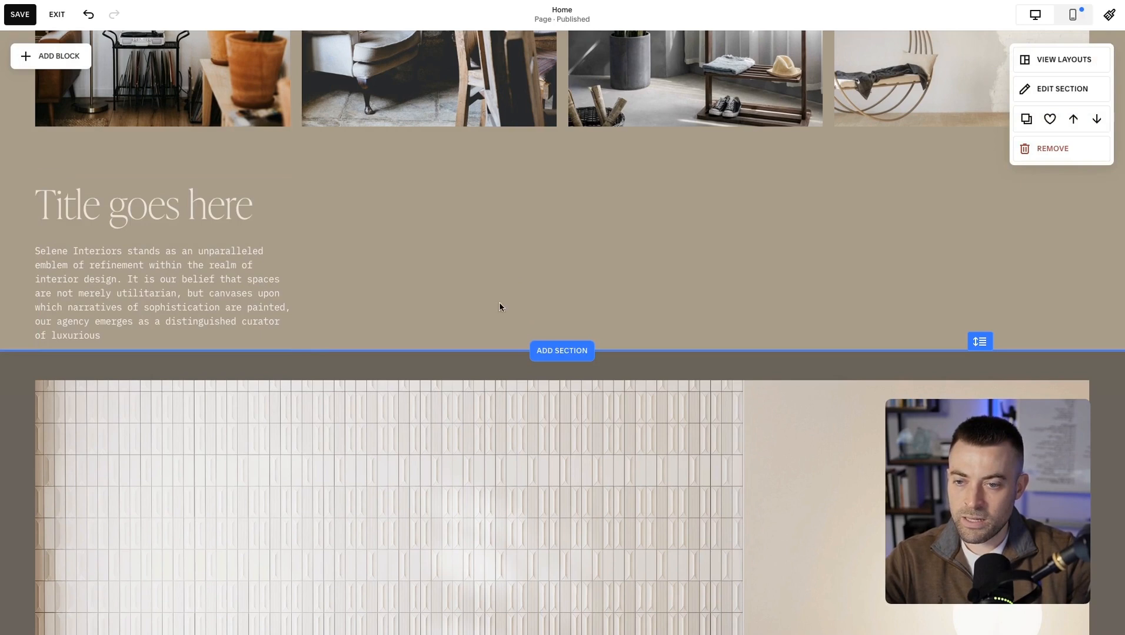
left_click_drag(219, 277, 220, 247)
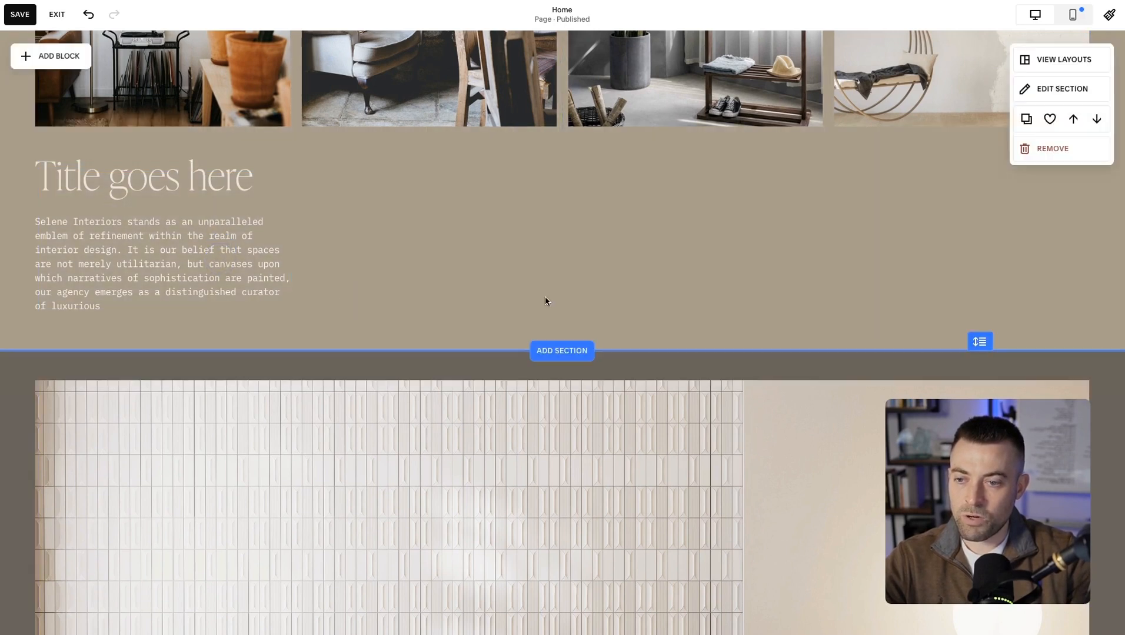
mouse_move(980, 342)
left_mouse_down()
mouse_move(979, 356)
mouse_move(980, 330)
mouse_move(979, 386)
mouse_move(979, 321)
mouse_move(981, 460)
mouse_move(980, 322)
mouse_move(972, 439)
mouse_move(976, 351)
left_mouse_up()
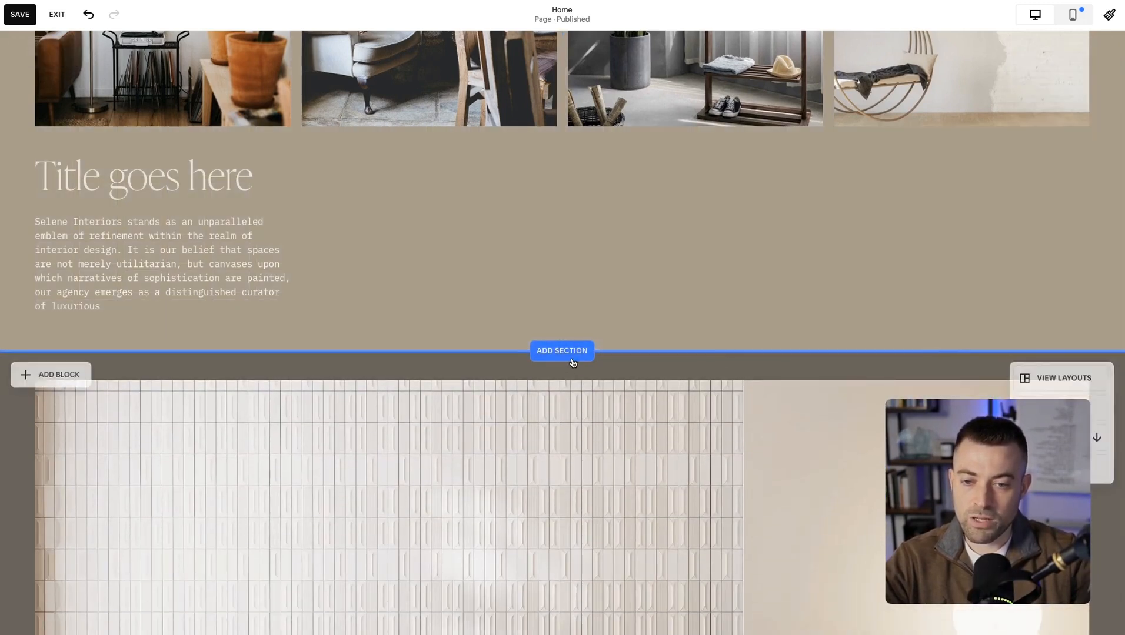
Add a blank Classic Editor section directly below the gallery section.
left_click(572, 356)
scroll(252, 412, "down", 5)
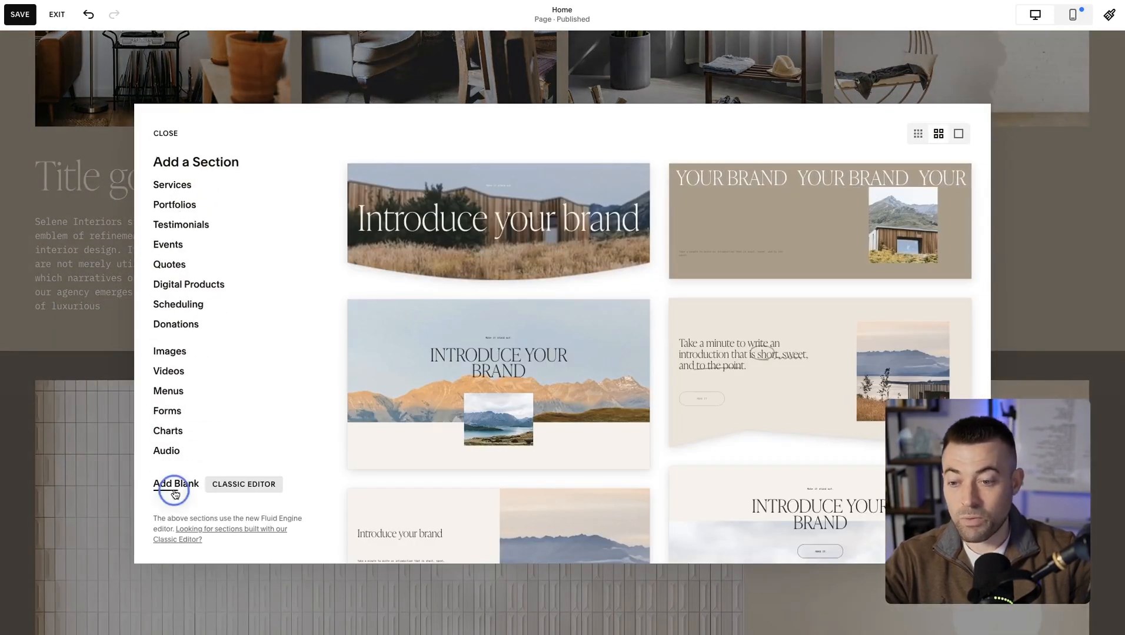
scroll(540, 356, "down", 4)
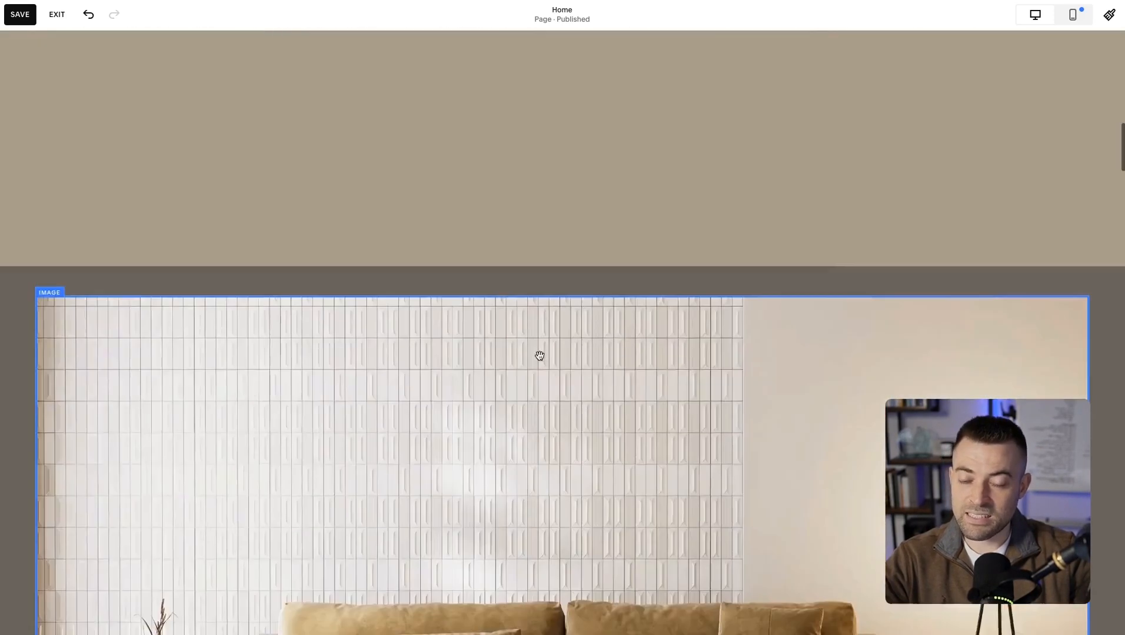
scroll(539, 356, "up", 5)
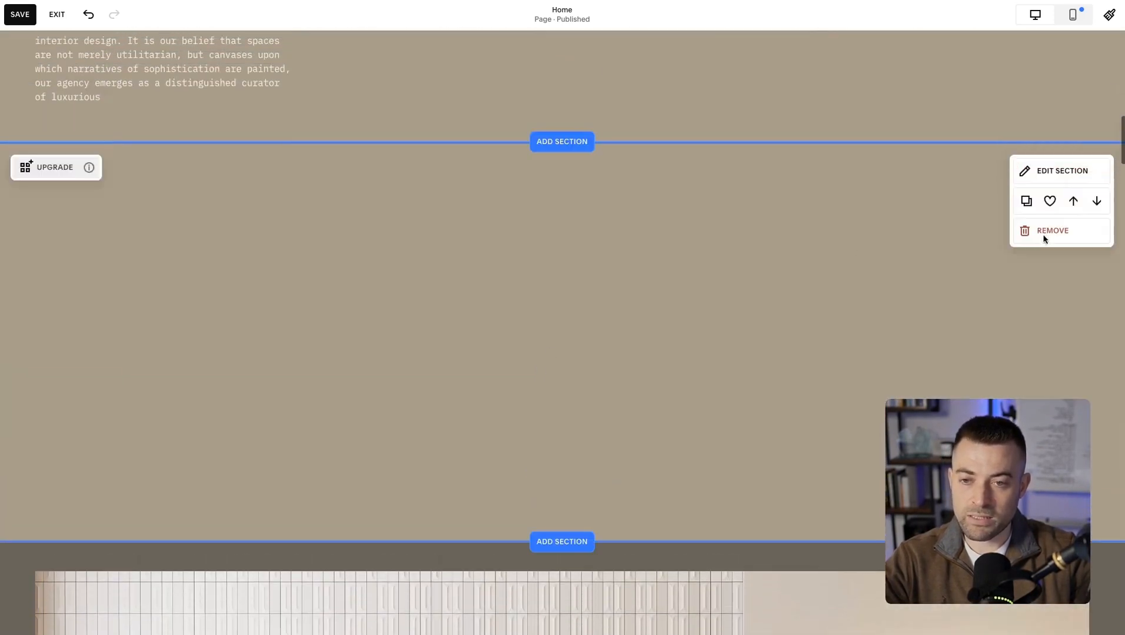
Try the small, medium, large and custom section heights on the blank classic section, ending on medium.
left_click(1041, 176)
left_click_drag(997, 246, 648, 194)
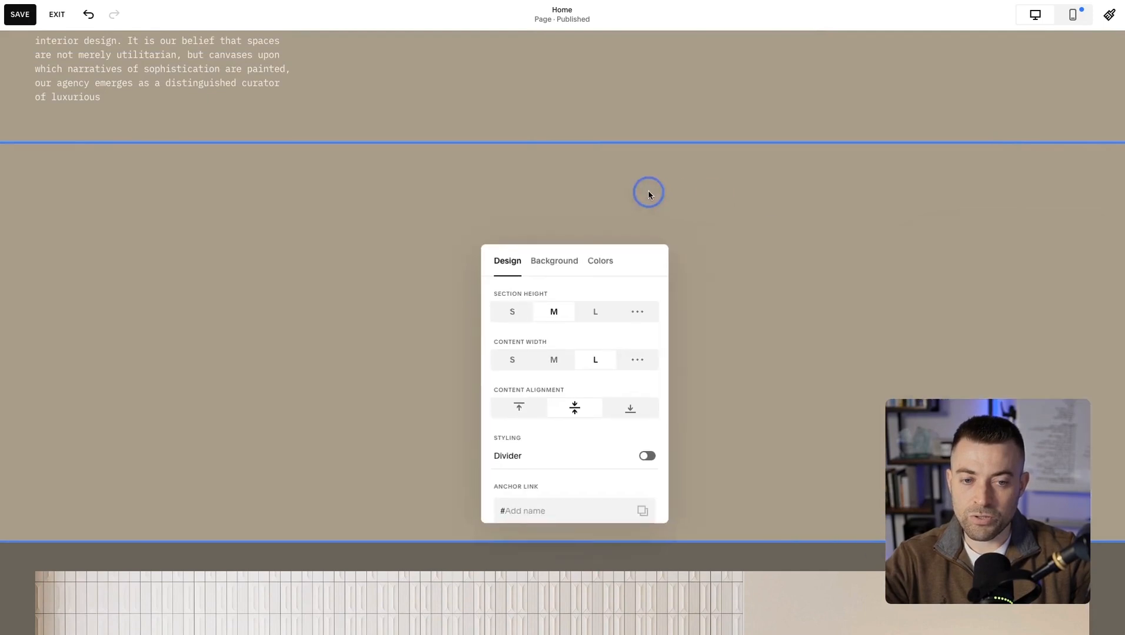
left_click(510, 315)
left_click(551, 312)
left_click(600, 312)
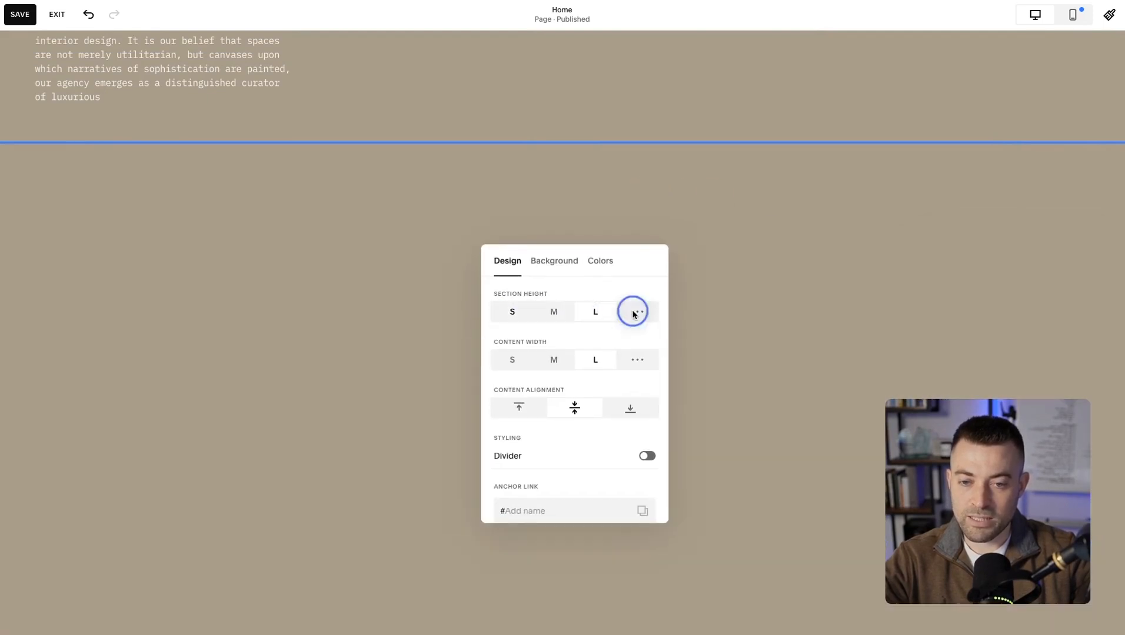
left_click(635, 312)
mouse_move(606, 339)
left_mouse_down()
mouse_move(557, 338)
mouse_move(610, 338)
mouse_move(576, 337)
mouse_move(587, 338)
left_mouse_up()
left_click(512, 311)
left_click(554, 312)
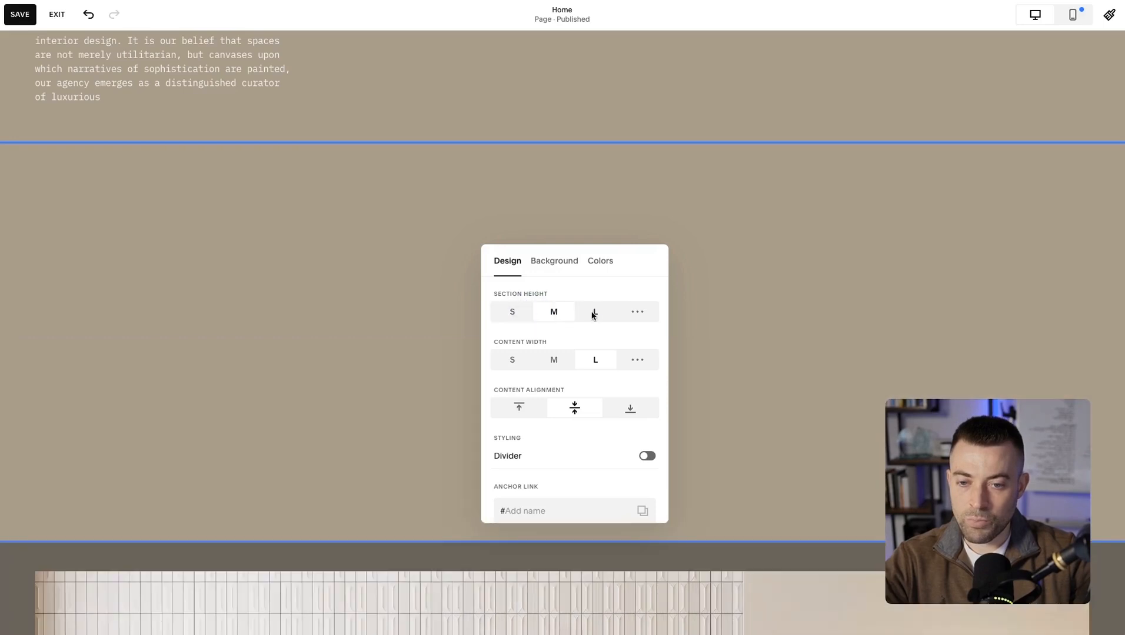
Close the section settings and remove the blank classic section from the page.
left_click(641, 193)
left_click(1042, 226)
left_click(627, 346)
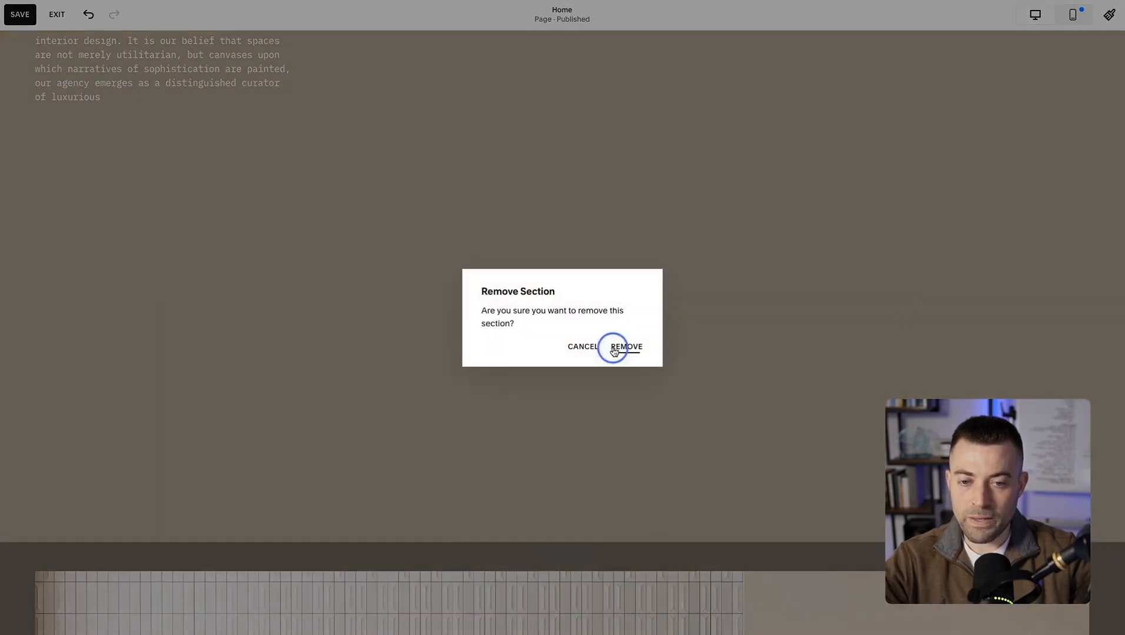
scroll(632, 253, "up", 3)
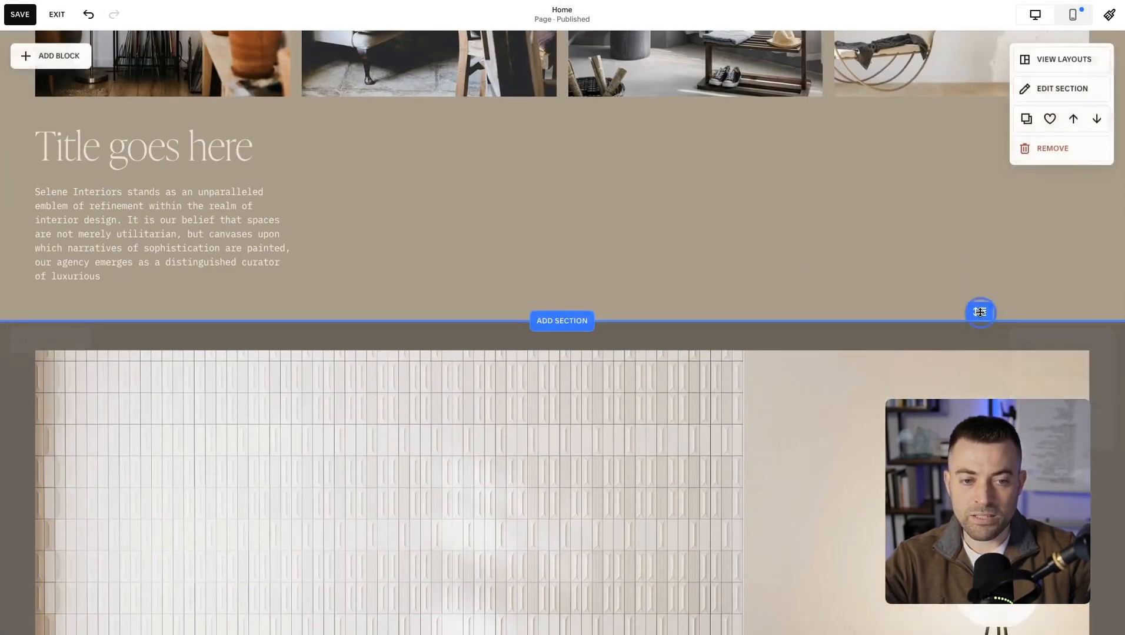
Extend the bottom of the gallery section by one grid row below the text block.
left_click(993, 325)
scroll(923, 276, "up", 9)
scroll(922, 276, "down", 8)
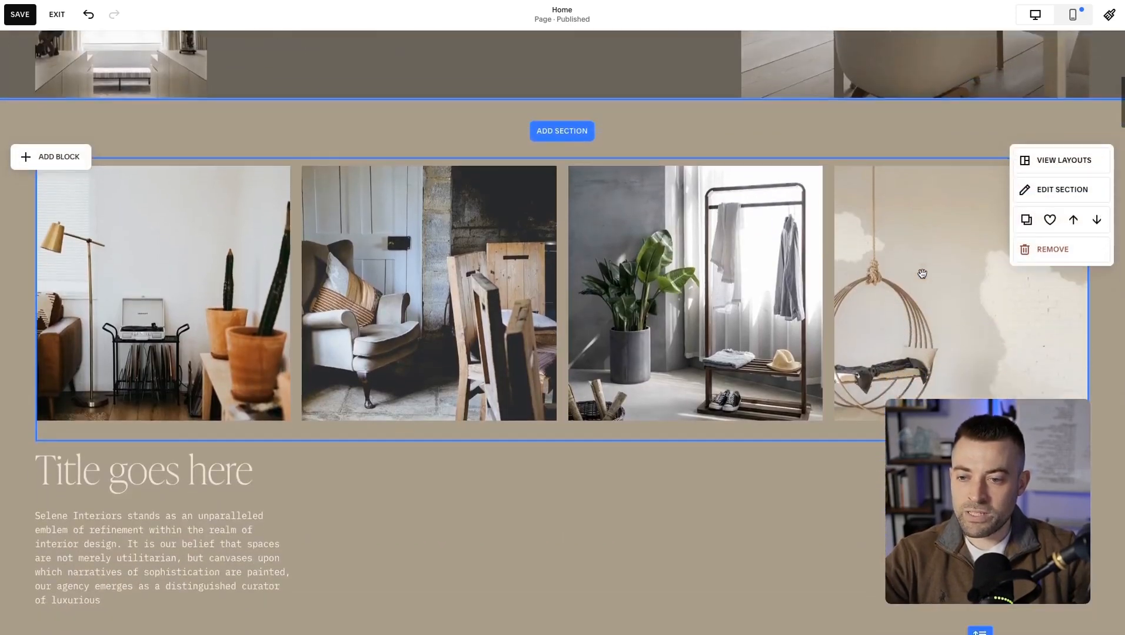
scroll(994, 361, "down", 3)
left_click_drag(980, 349, 981, 366)
Add a button block below the fourth photo, aligned with the gallery's right edge and three grid rows tall.
left_click(52, 56)
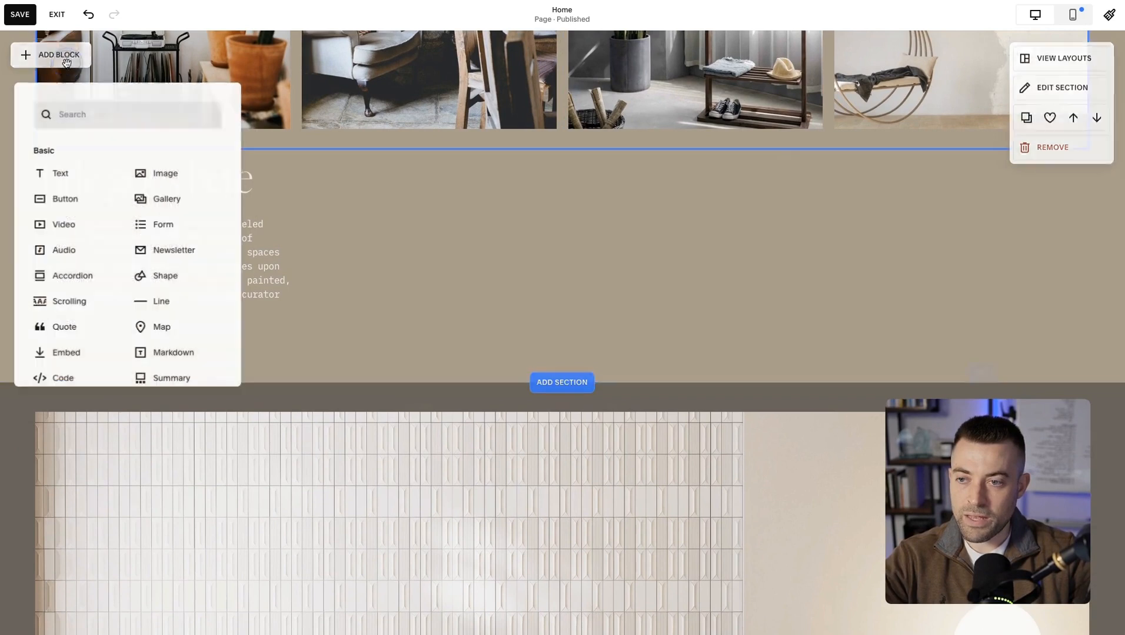
left_click(92, 205)
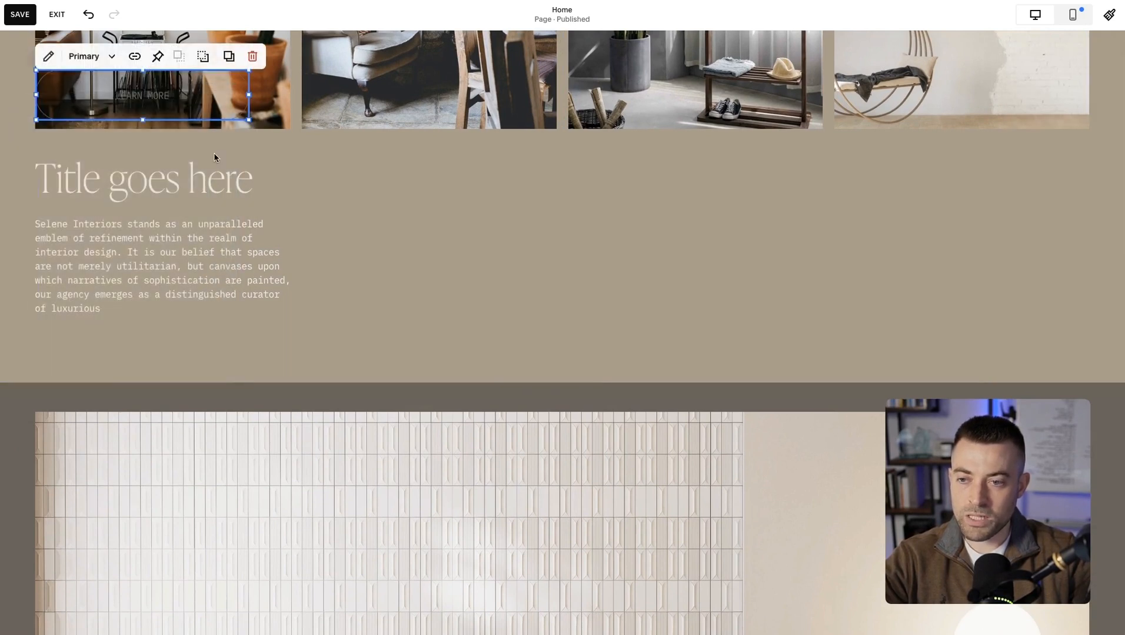
left_click_drag(204, 110, 984, 231)
left_click(978, 279)
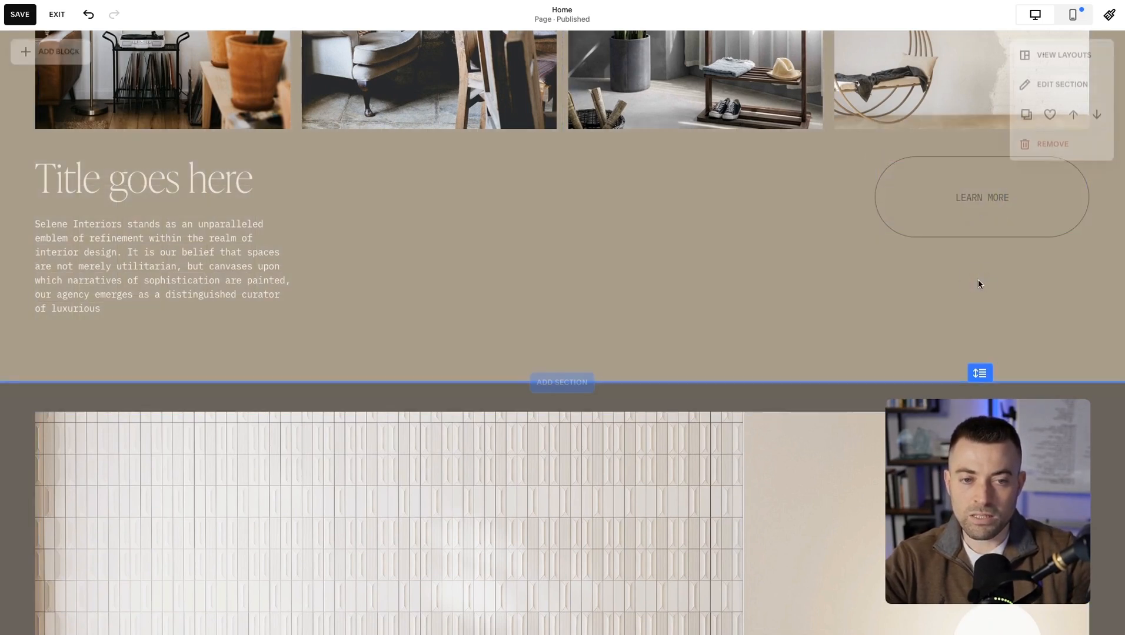
Set the Learn more button's design style to Secondary Button.
double_click(937, 206)
left_click(992, 173)
left_click(1012, 245)
left_click(994, 284)
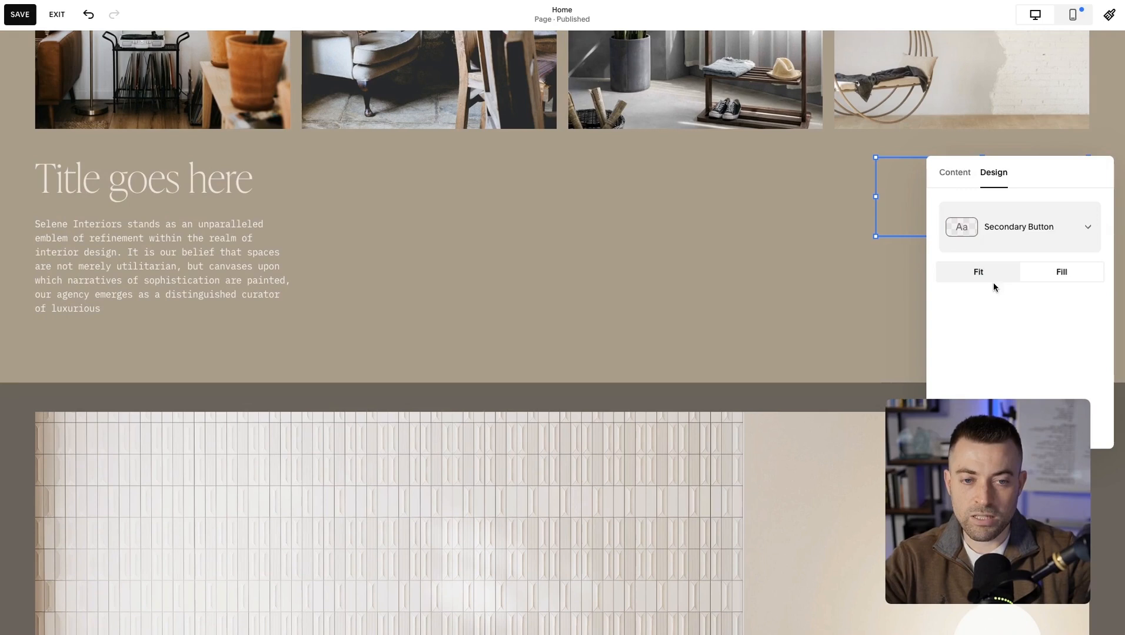
Link the Learn more button to the /services page and close the button settings.
left_click(994, 282)
left_click(793, 283)
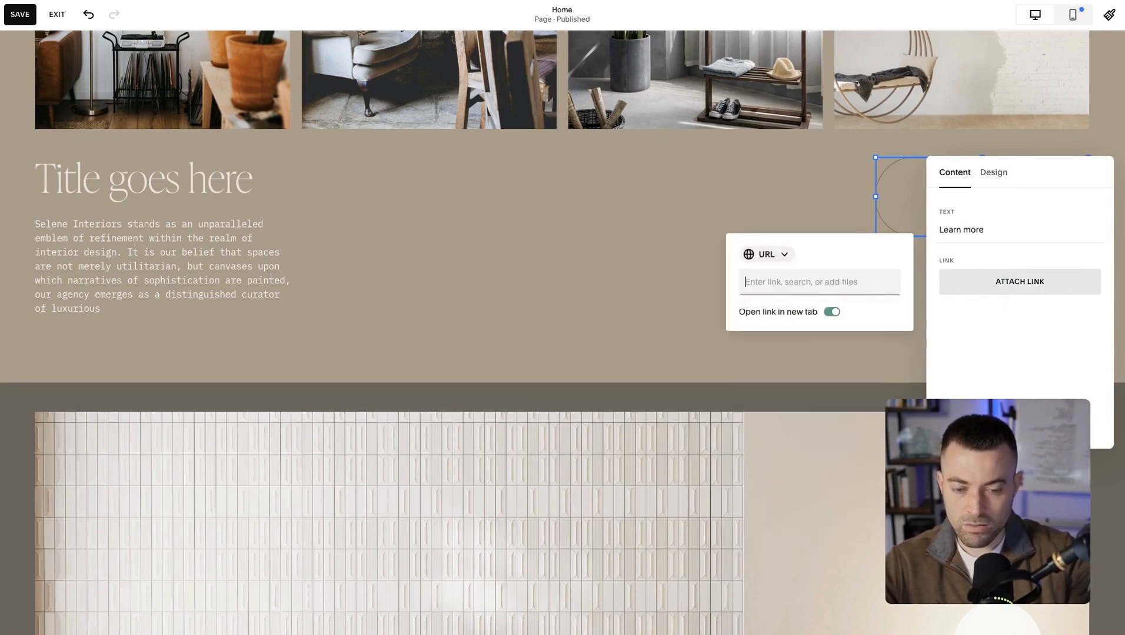
type("/s")
left_click(809, 346)
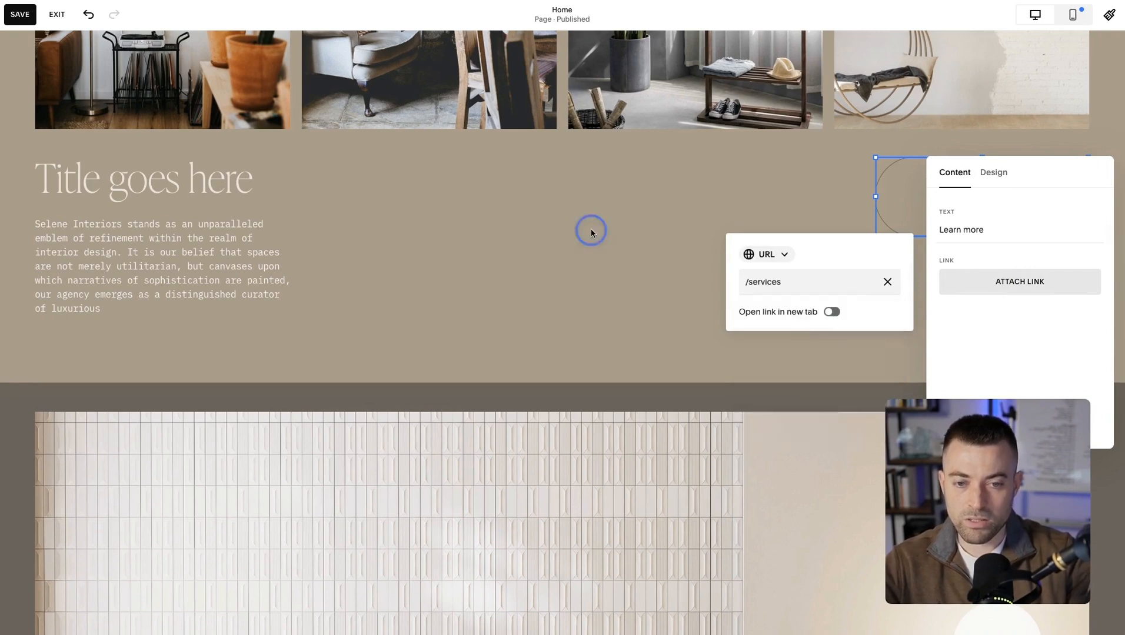
left_click(592, 233)
left_click(810, 271)
scroll(810, 271, "up", 5)
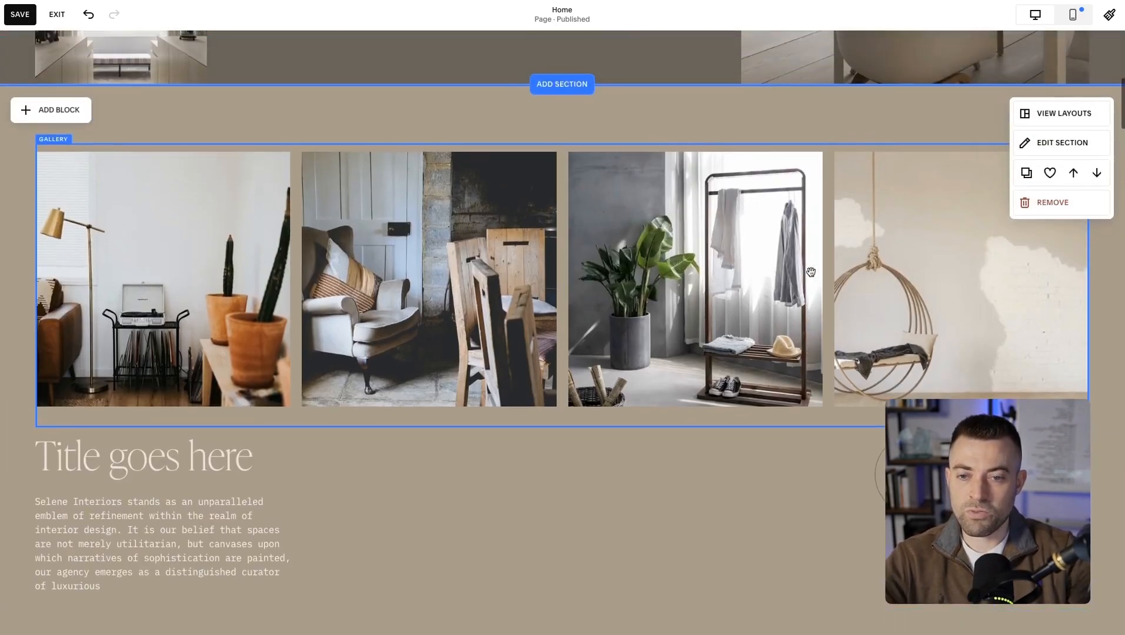
scroll(668, 348, "down", 3)
scroll(669, 349, "up", 3)
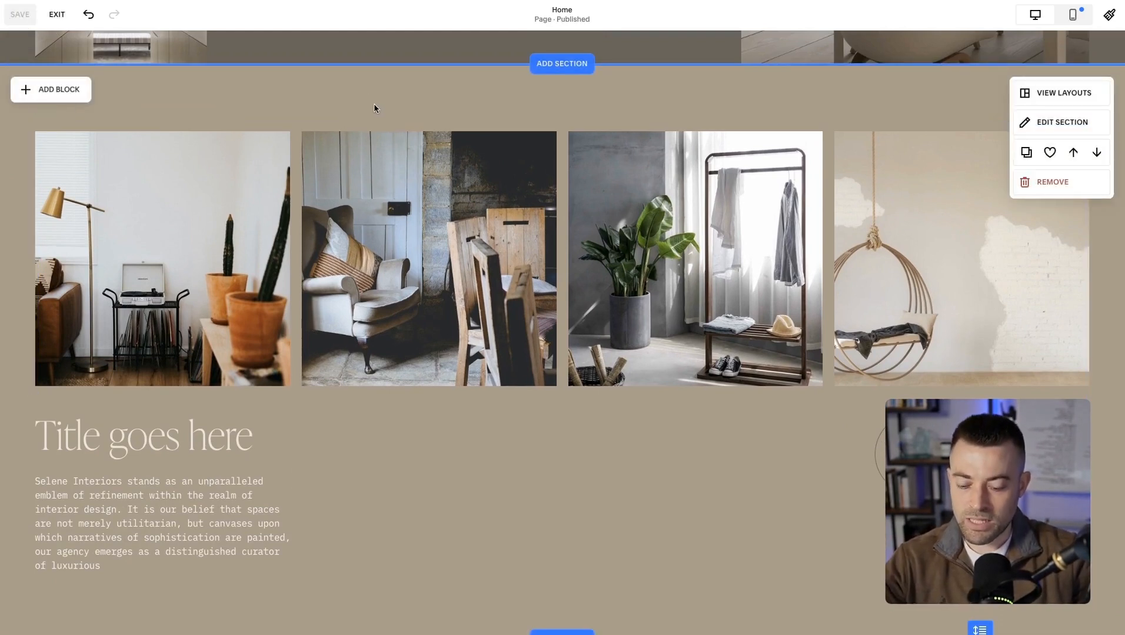
left_click(43, 90)
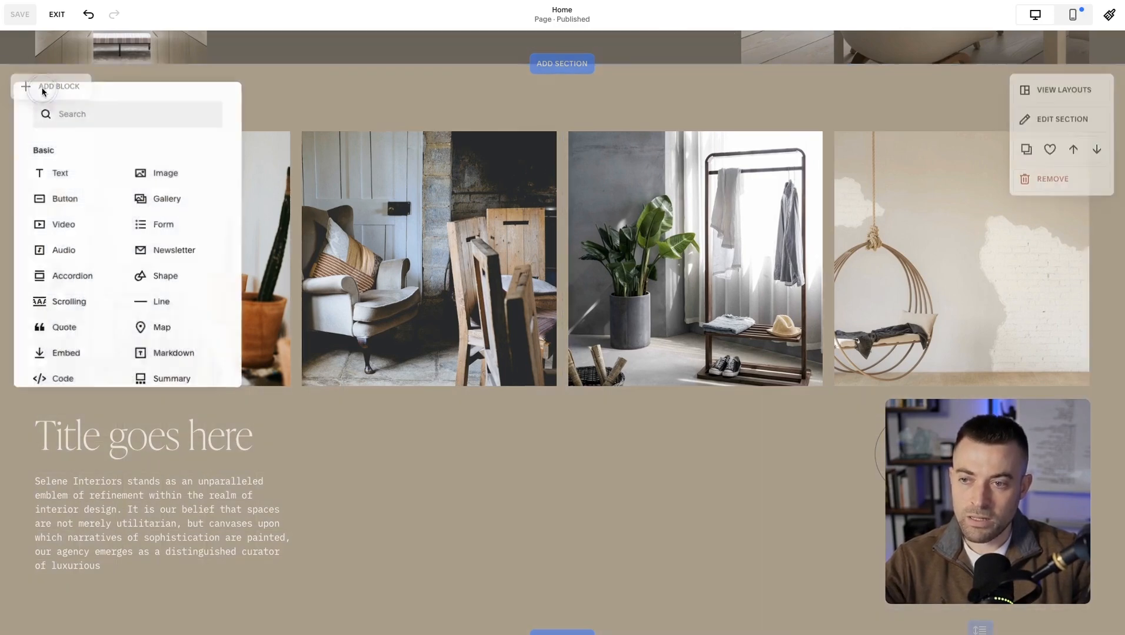
Try moving the title text block down, resizing it, and extending its left side to the page edge.
left_click(188, 518)
left_click_drag(187, 518, 197, 540)
scroll(385, 545, "down", 3)
left_click_drag(294, 326, 394, 311)
left_click_drag(376, 406, 237, 282)
left_click_drag(36, 241, 2, 243)
Try the middle and bottom vertical alignments on the title text block, ending on middle.
left_click(75, 218)
left_click(75, 245)
left_click(101, 245)
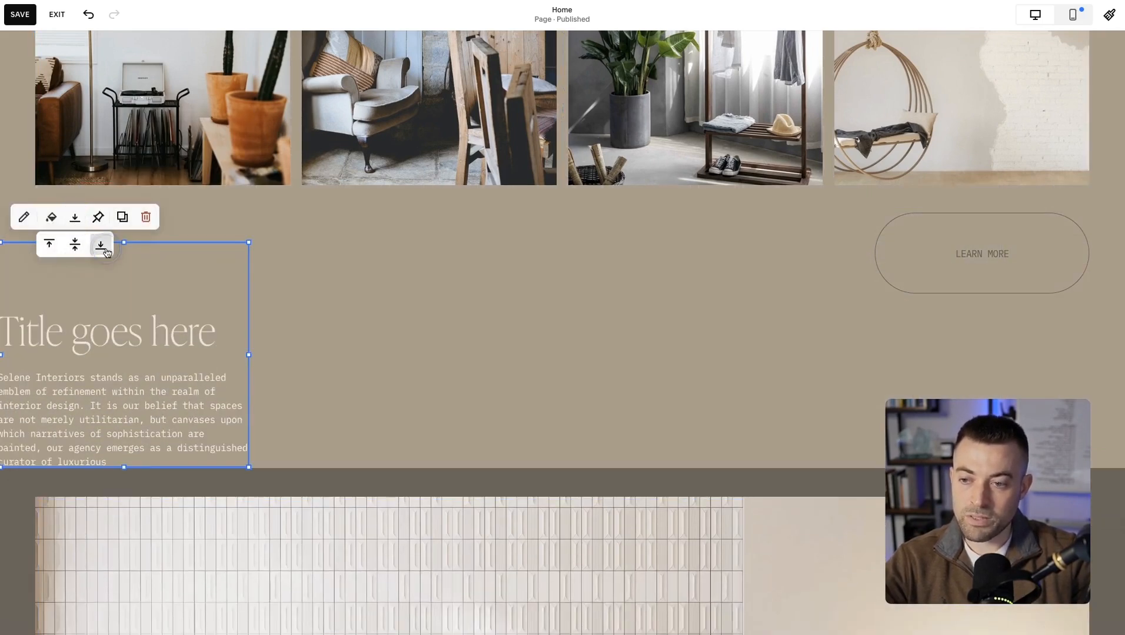
left_click(75, 246)
left_click(394, 309)
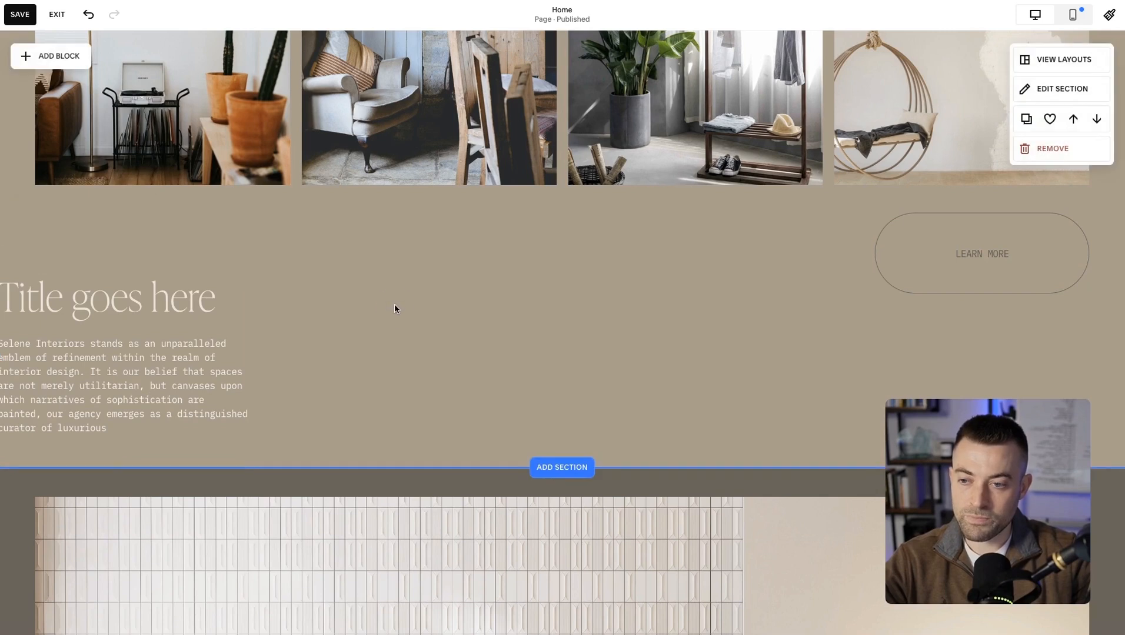
Undo the alignment, resizing and position changes made to the title text block.
left_click(88, 18)
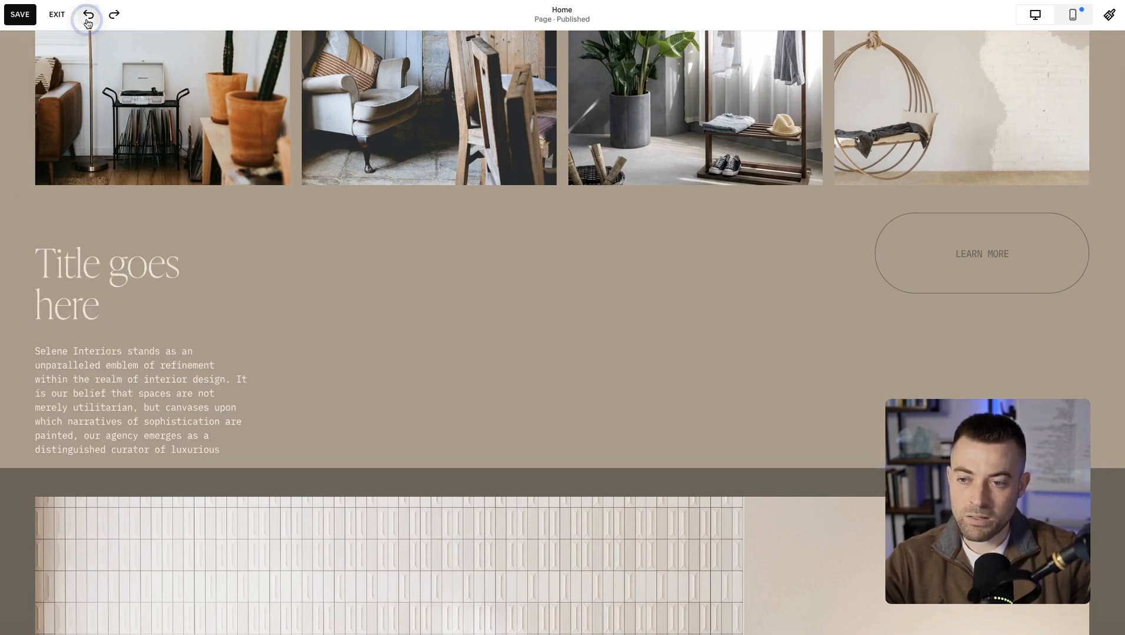
left_click(88, 16)
left_click(87, 16)
left_click(87, 16)
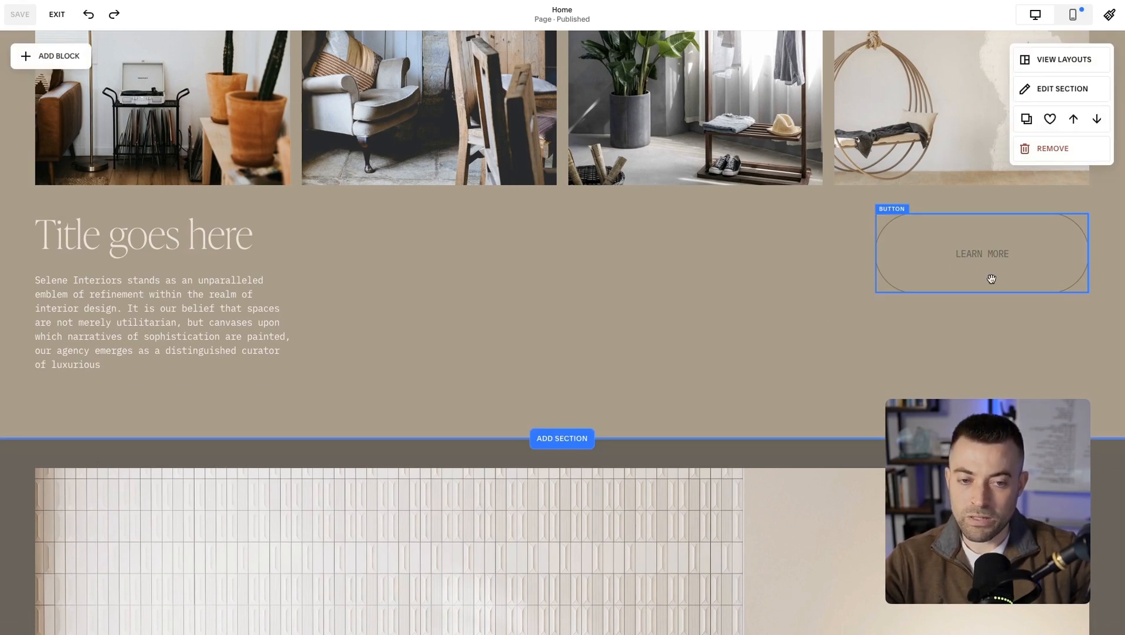
Try resizing the Learn more button and the height of the gallery section.
left_click_drag(874, 279, 980, 279)
scroll(980, 280, "down", 2)
mouse_move(980, 337)
left_mouse_down()
mouse_move(985, 374)
mouse_move(989, 330)
left_mouse_up()
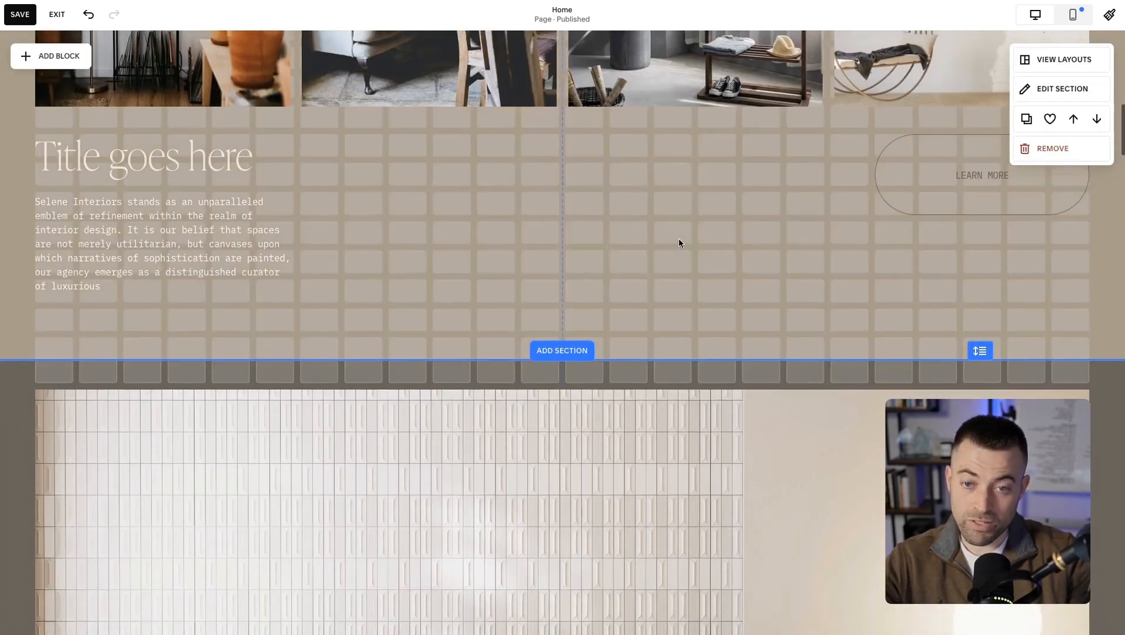
scroll(679, 238, "up", 6)
left_click_drag(679, 240, 679, 239)
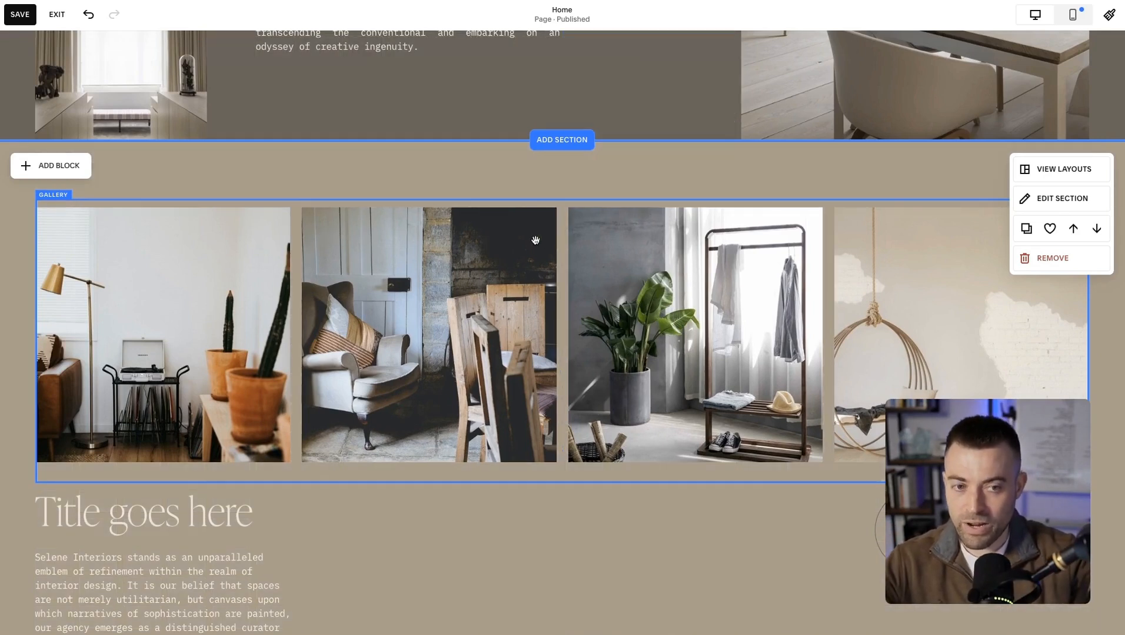
Open the gallery section's design settings and show the grid overlay to compare the grids of the neighbouring sections.
left_click(1059, 198)
left_click_drag(1090, 200, 624, 182)
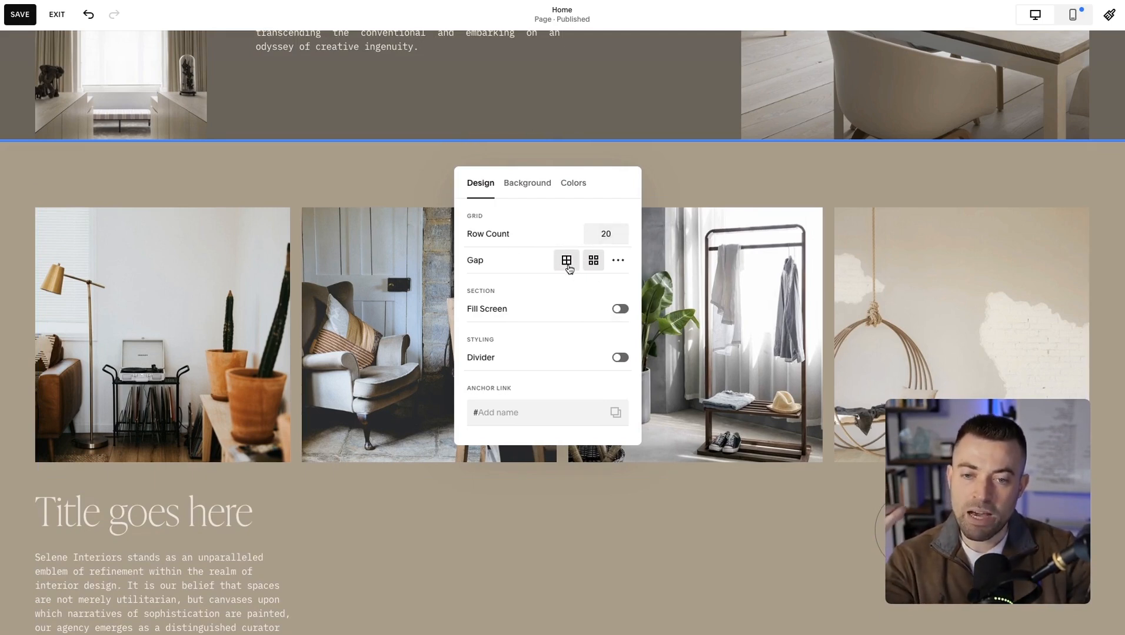
key("g")
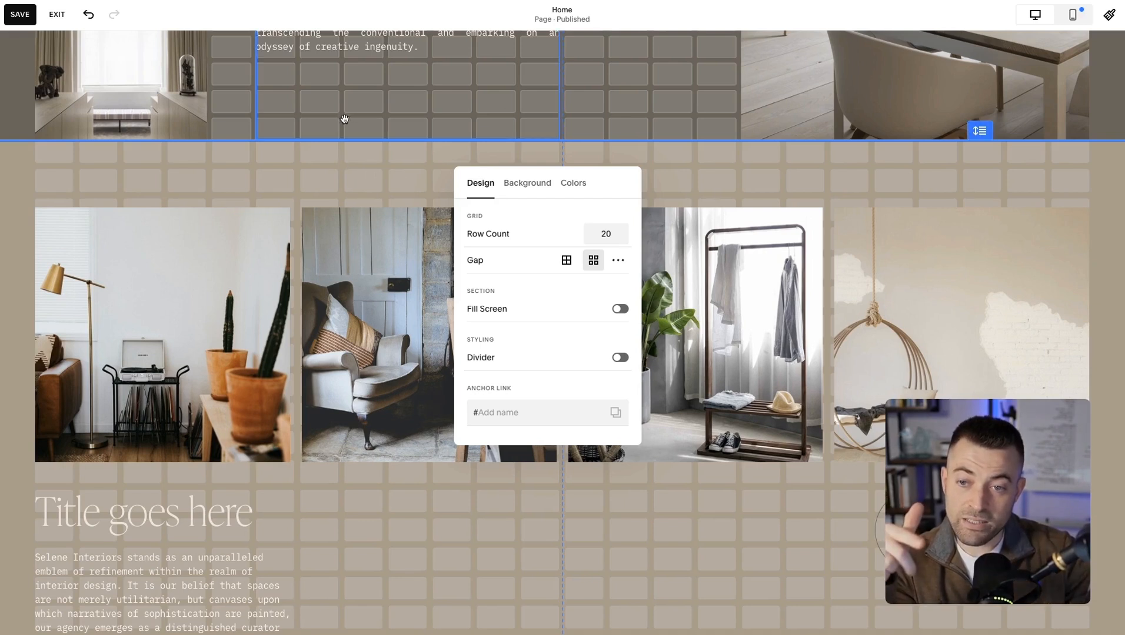
scroll(655, 111, "up", 3)
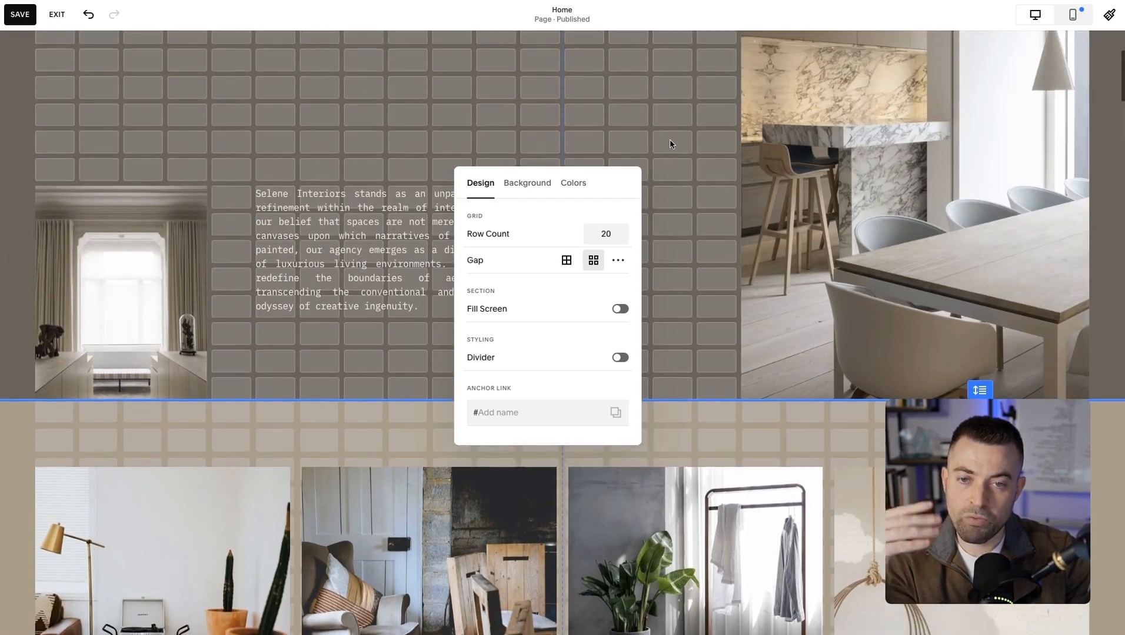
scroll(672, 144, "down", 1)
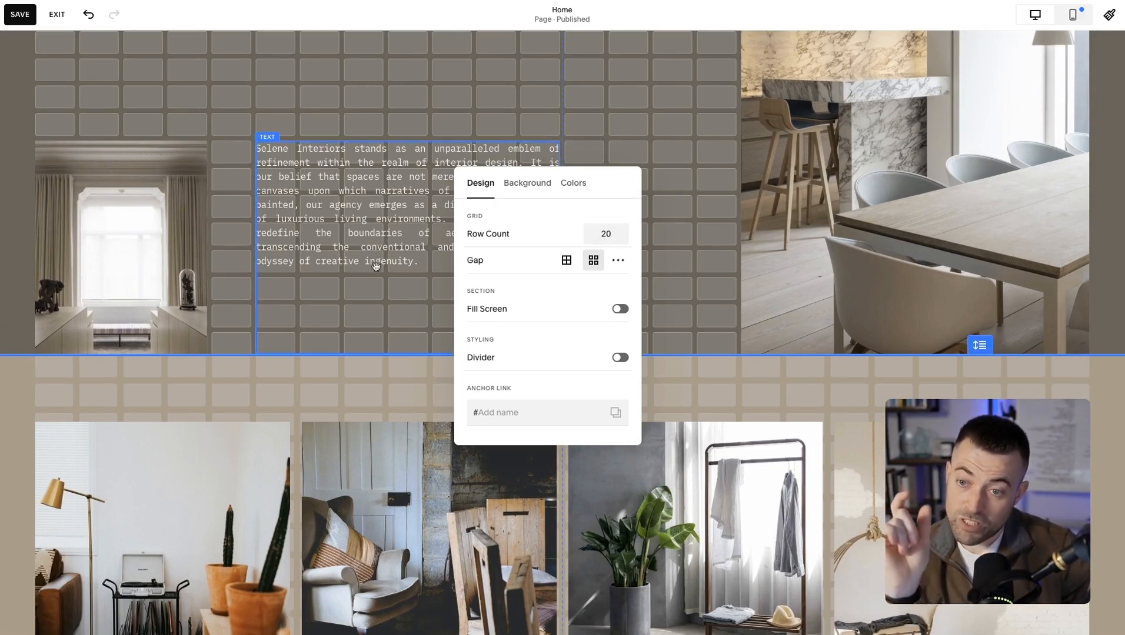
scroll(275, 112, "down", 5)
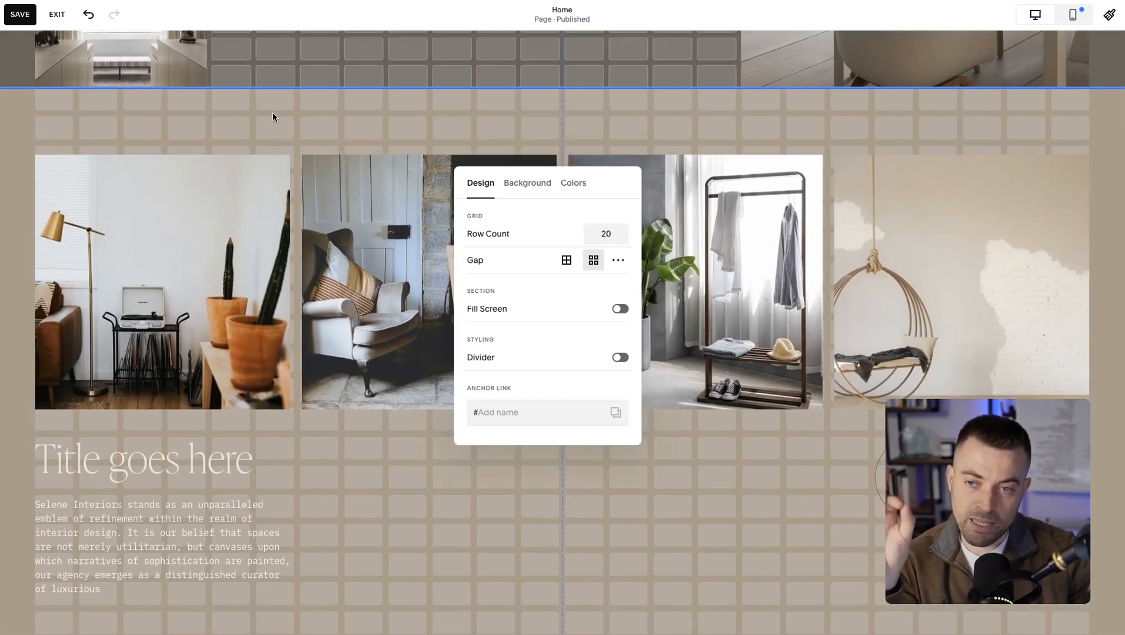
Try removing the gap between the gallery section's grid cells.
left_click(566, 260)
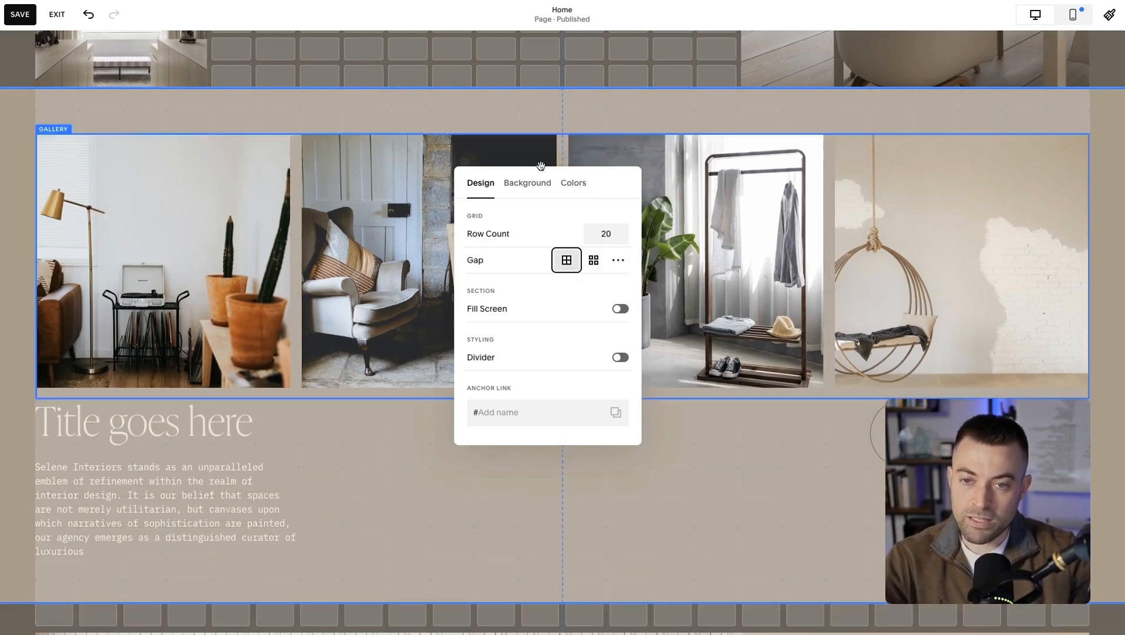
left_click(484, 109)
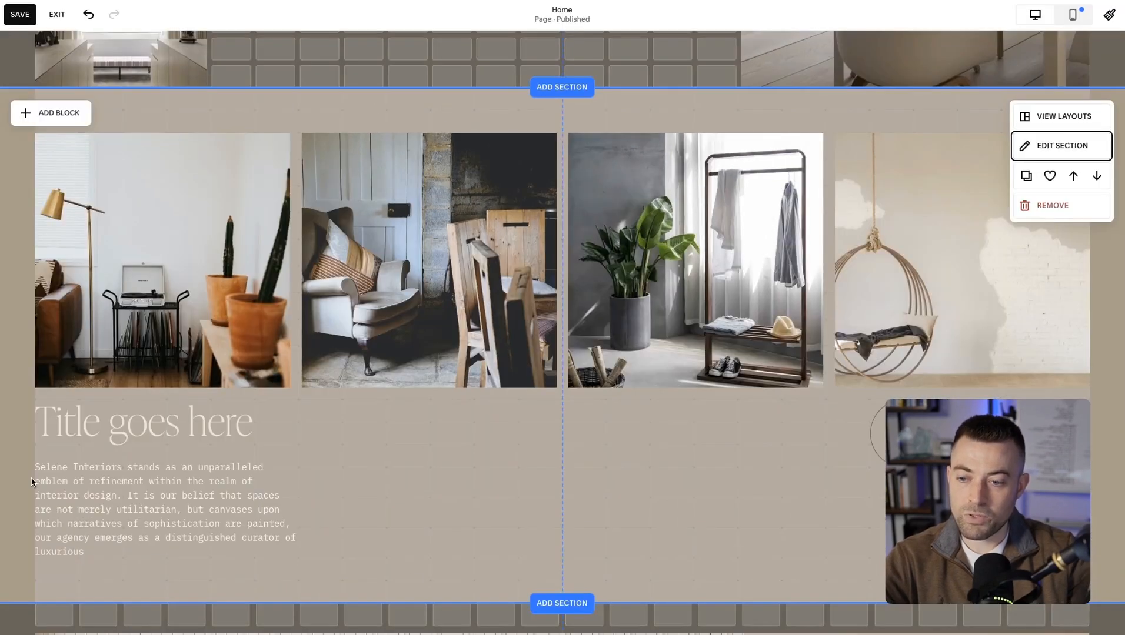
left_click(32, 482)
left_click(17, 470)
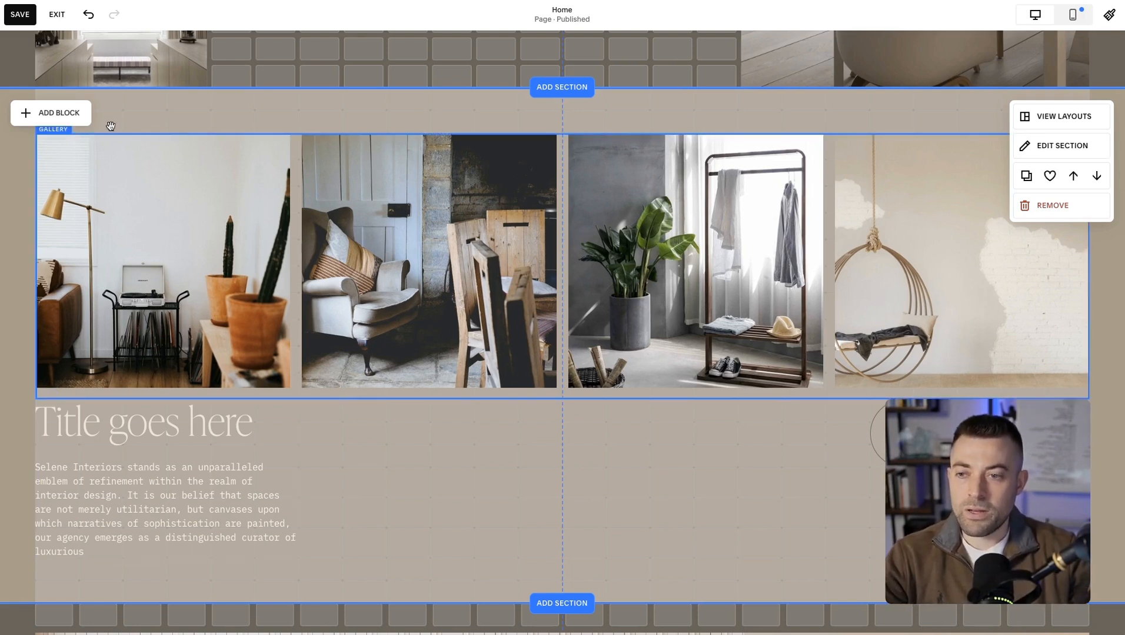
Give the gallery section a custom grid gap with a horizontal value of 10.
left_click(1059, 145)
left_click(1090, 227)
mouse_move(1004, 258)
left_mouse_down()
mouse_move(1024, 253)
mouse_move(994, 277)
mouse_move(1025, 278)
mouse_move(973, 279)
mouse_move(998, 254)
mouse_move(974, 254)
mouse_move(1014, 254)
mouse_move(992, 279)
mouse_move(1025, 277)
mouse_move(979, 279)
mouse_move(1007, 253)
mouse_move(984, 253)
left_mouse_up()
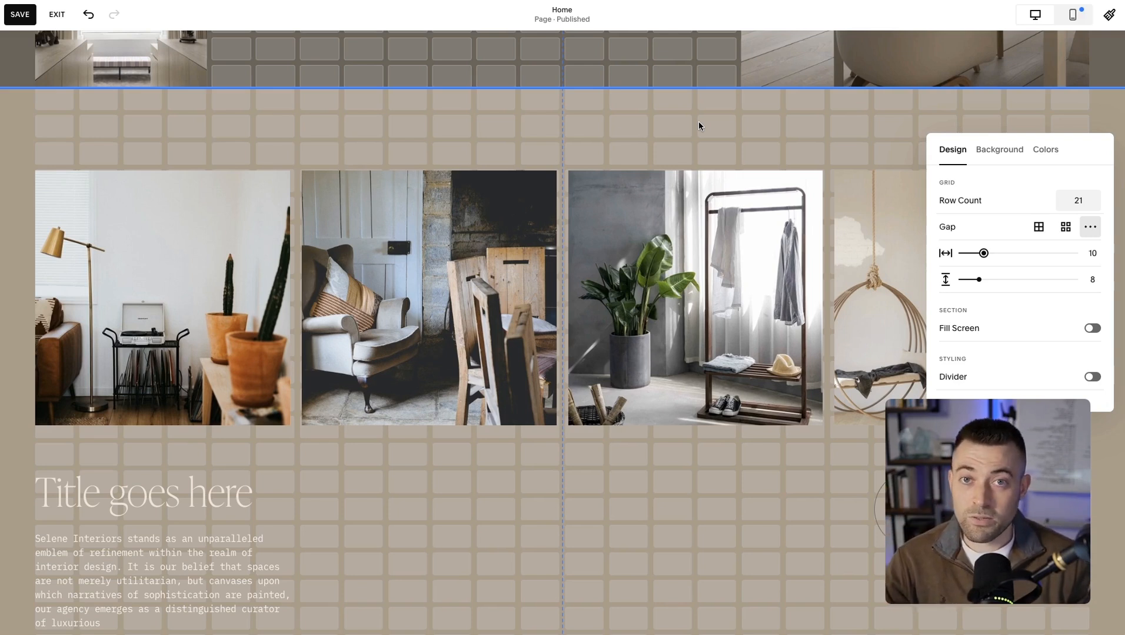
left_click(612, 124)
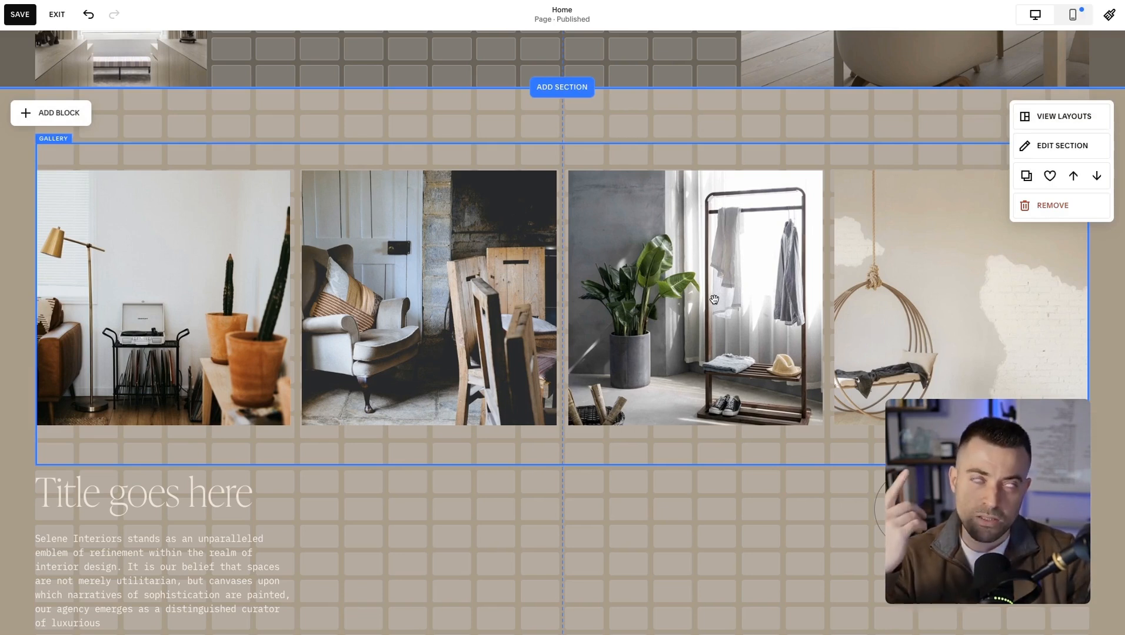
Move the title text block up so it overlaps the upper-left part of the photo gallery.
scroll(437, 532, "down", 2)
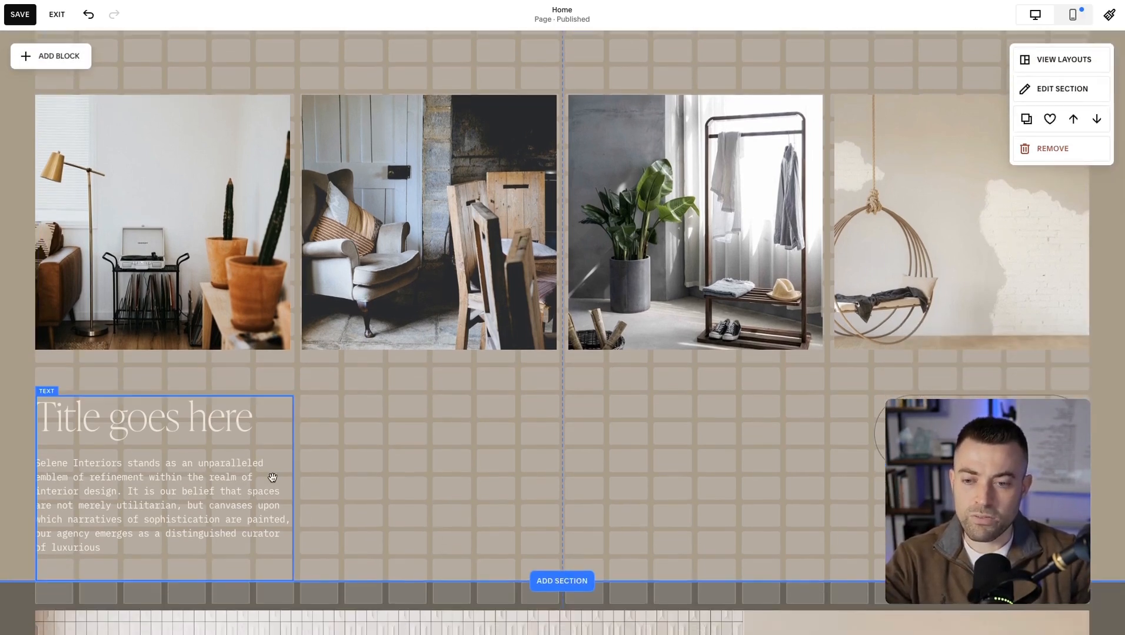
left_click_drag(241, 474, 326, 360)
left_click(456, 517)
left_click_drag(297, 403, 339, 172)
scroll(339, 174, "up", 3)
left_click(502, 204)
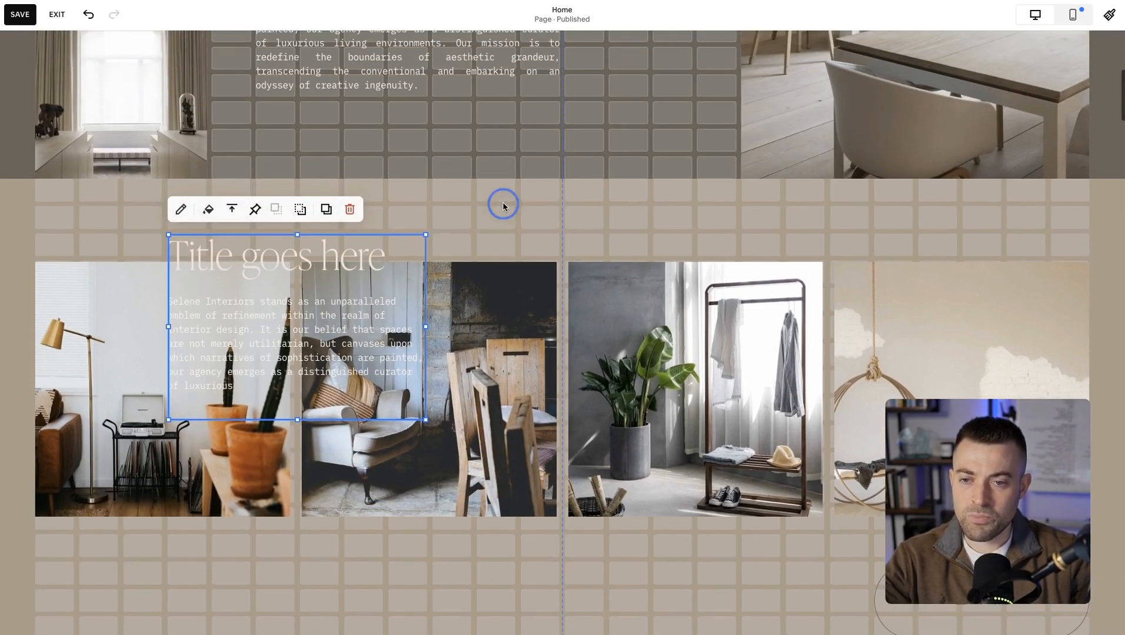
left_click(281, 312)
left_click_drag(281, 312, 193, 285)
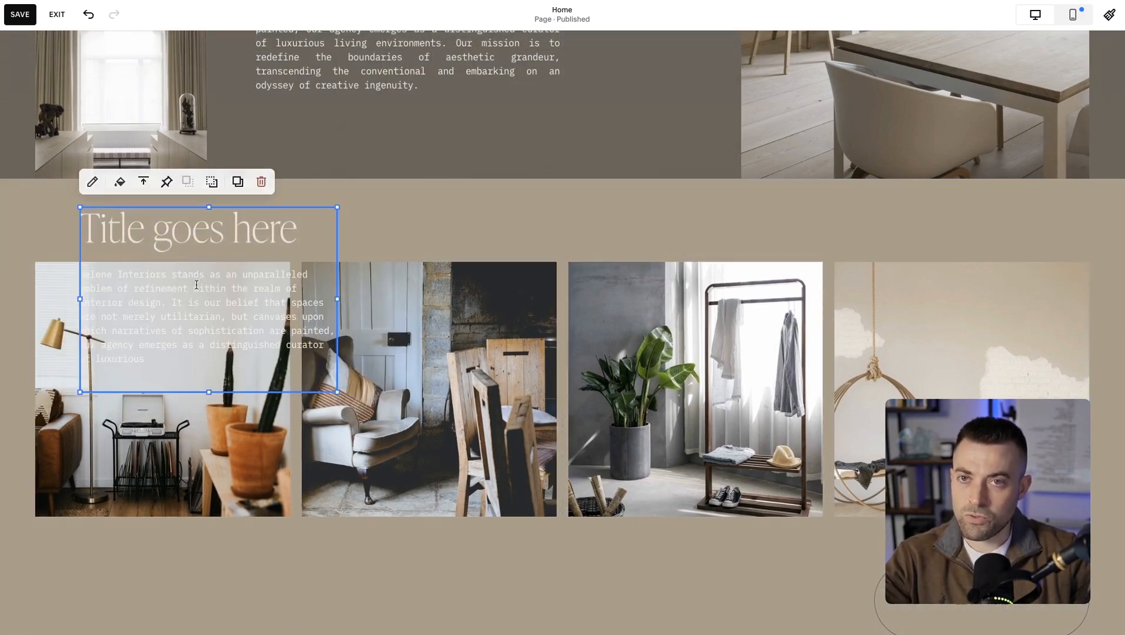
double_click(322, 346)
Shrink the photo gallery from its left side and upper-left corner so it only partly sits behind the title text block.
left_click(447, 359)
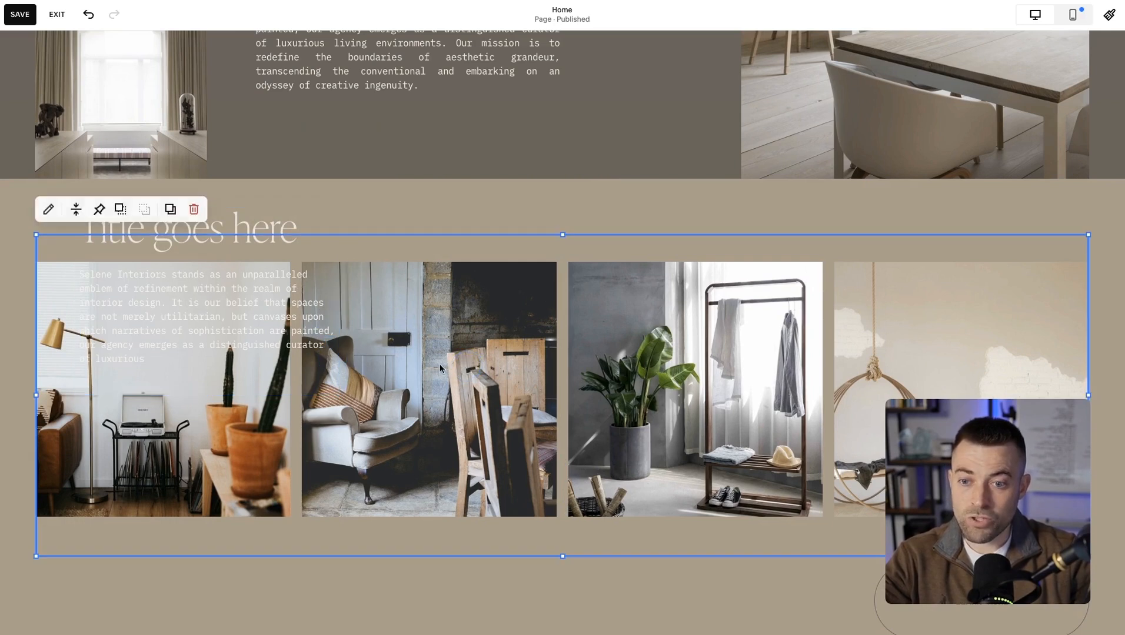
left_click_drag(43, 395, 235, 398)
left_click(468, 211)
left_click(286, 392)
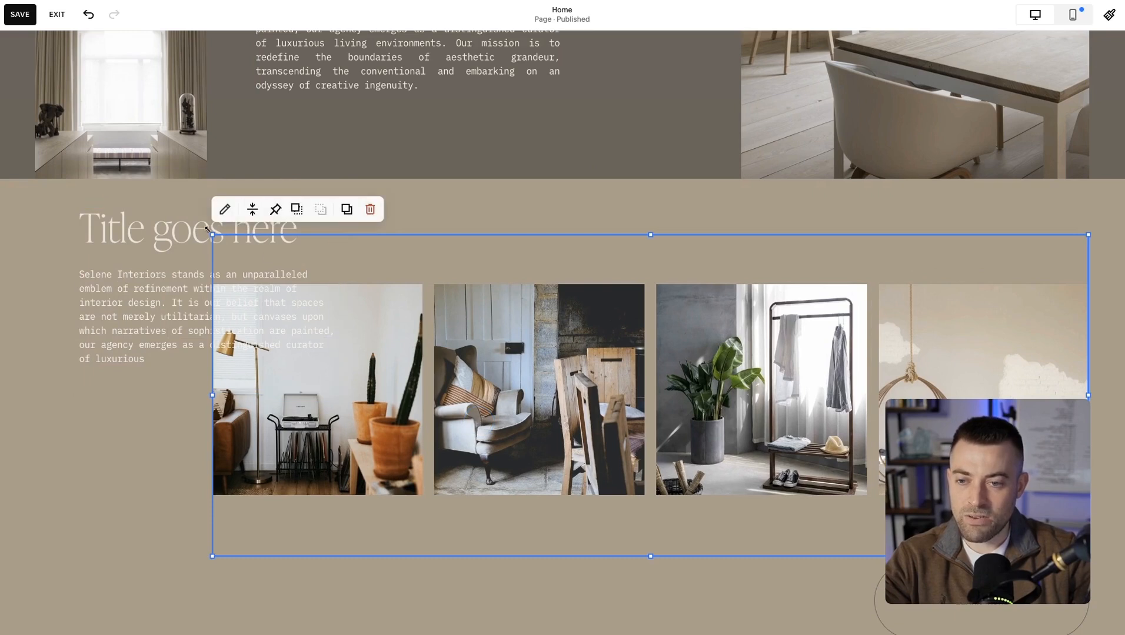
left_click_drag(243, 233, 264, 288)
left_click(448, 261)
Turn on a background for the title text block.
left_click(233, 220)
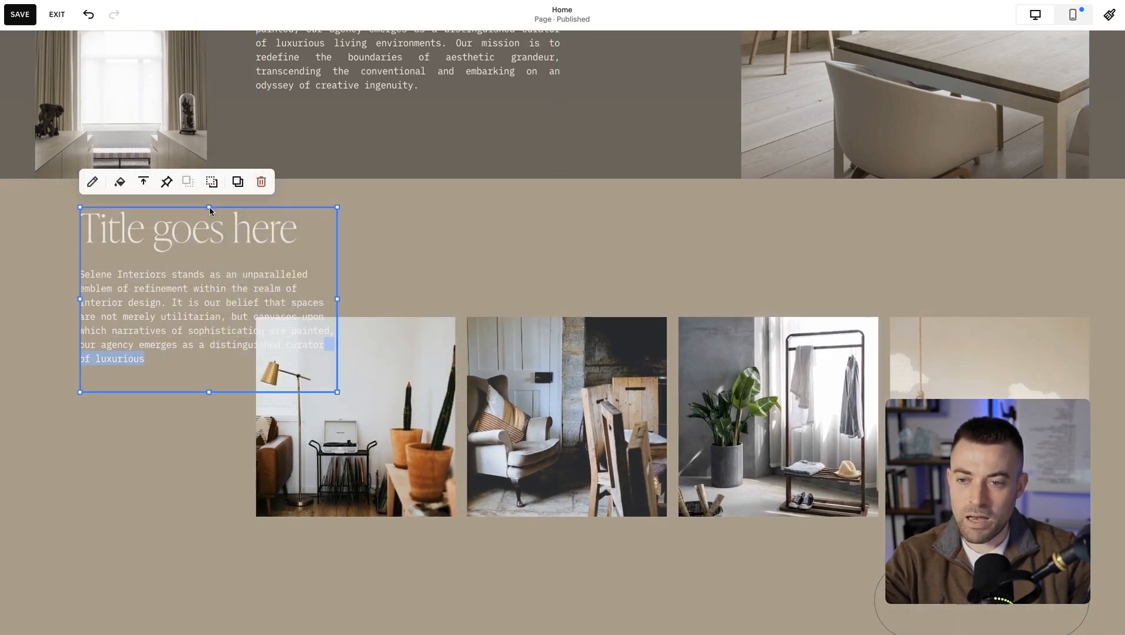
left_click(119, 183)
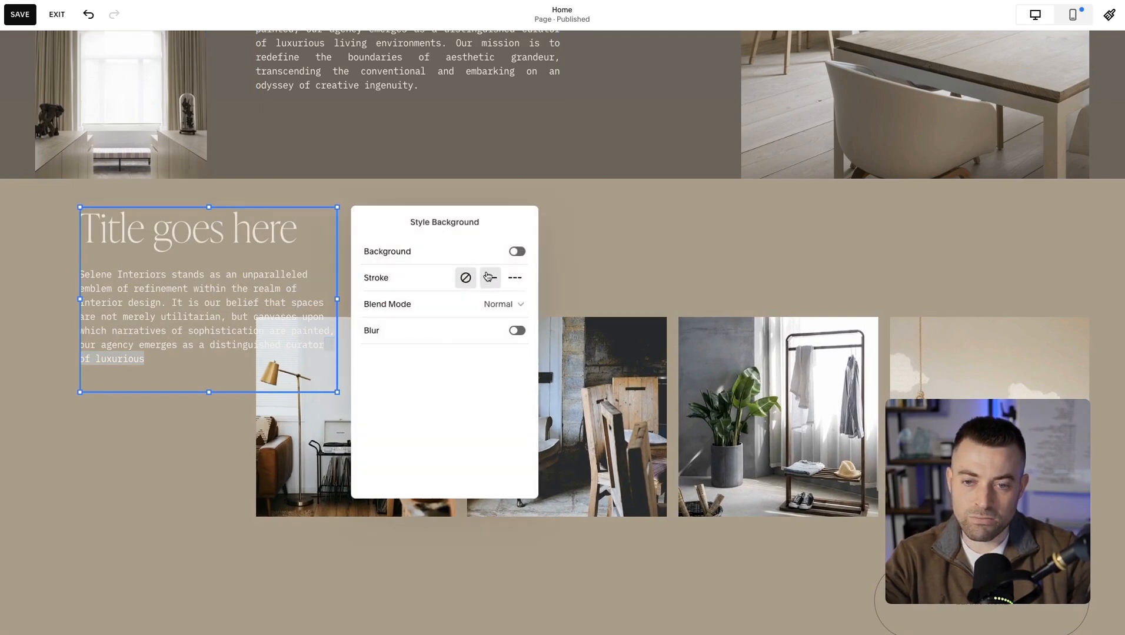
left_click(518, 252)
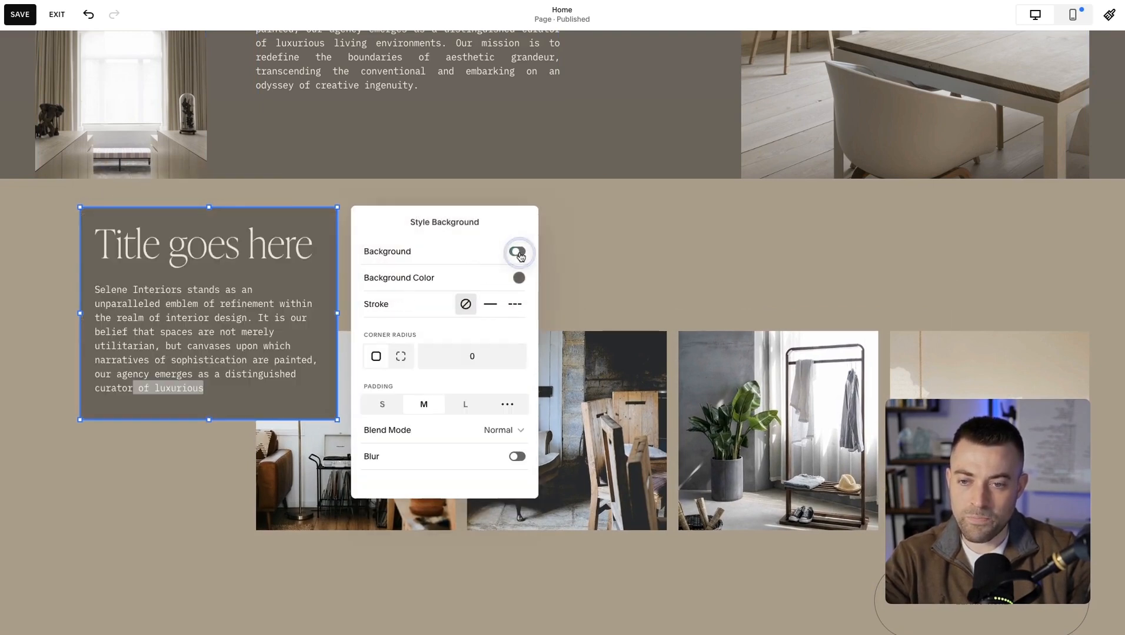
left_click(600, 263)
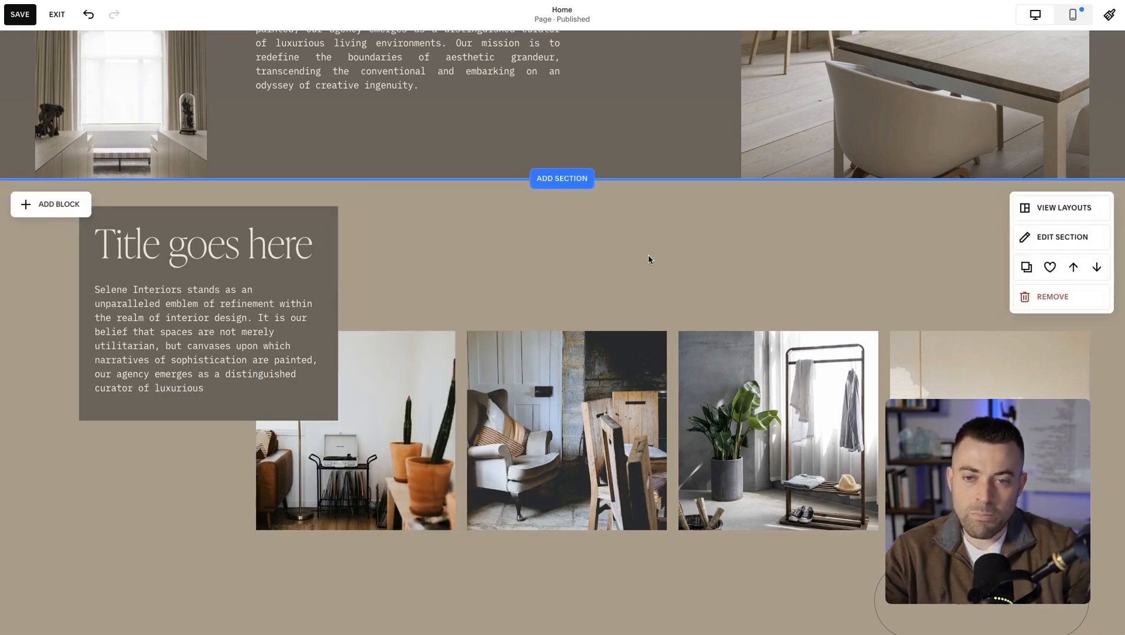
Move the title text block and the photo gallery down by about one grid row each.
left_click(297, 271)
left_click(394, 276)
left_click_drag(240, 253, 241, 275)
left_click(488, 252)
left_click_drag(409, 404, 413, 433)
scroll(1070, 220, "down", 3)
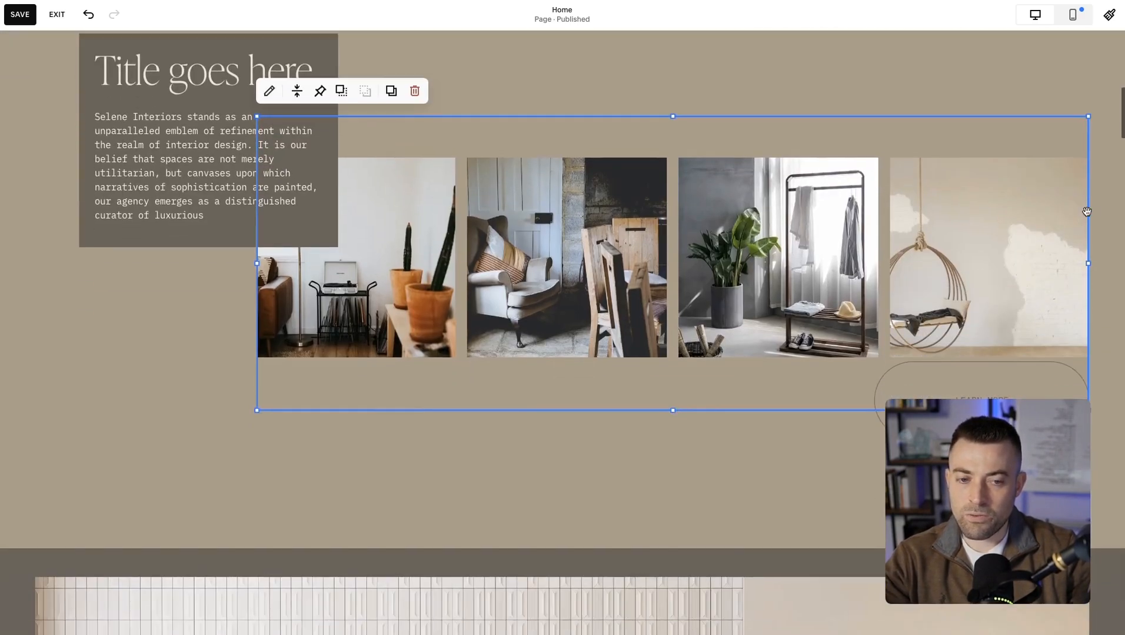
Narrow the photo gallery, shorten it from its lower edge, and shift it down toward the foot of the title text block.
left_click_drag(1086, 268, 999, 257)
left_click(1063, 277)
left_click_drag(736, 268, 788, 322)
left_click_drag(672, 466, 673, 383)
left_click(643, 247)
left_click_drag(643, 248, 646, 294)
left_click(731, 202)
Move the Learn more button above the gallery, to the right edge of the section's content area.
left_click_drag(896, 363, 459, 155)
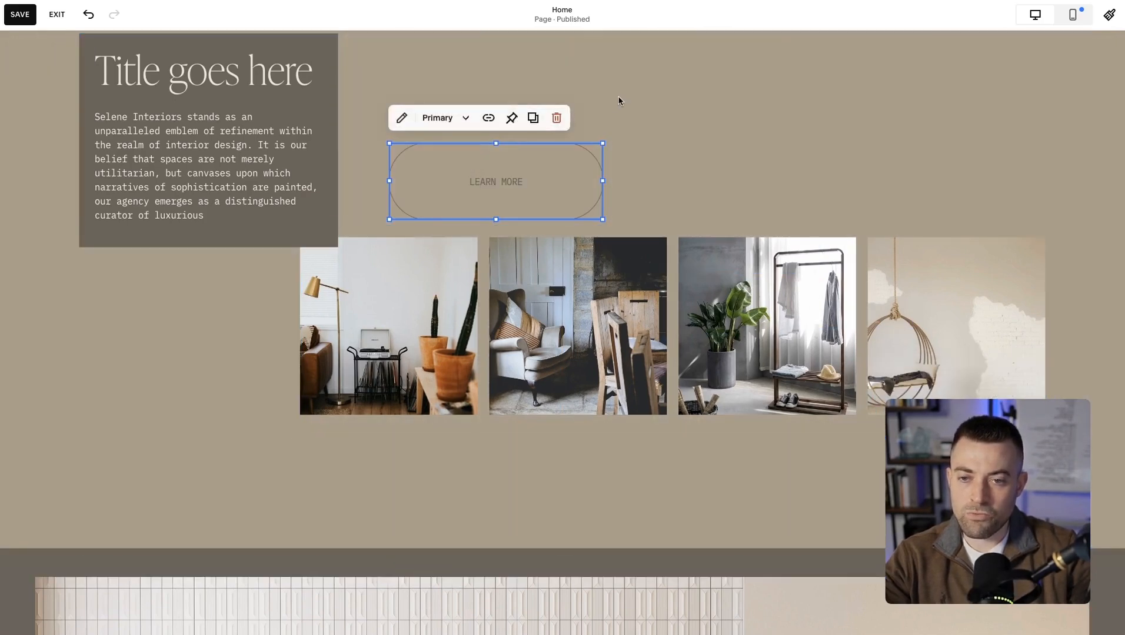
scroll(621, 101, "up", 2)
left_click_drag(503, 258, 965, 156)
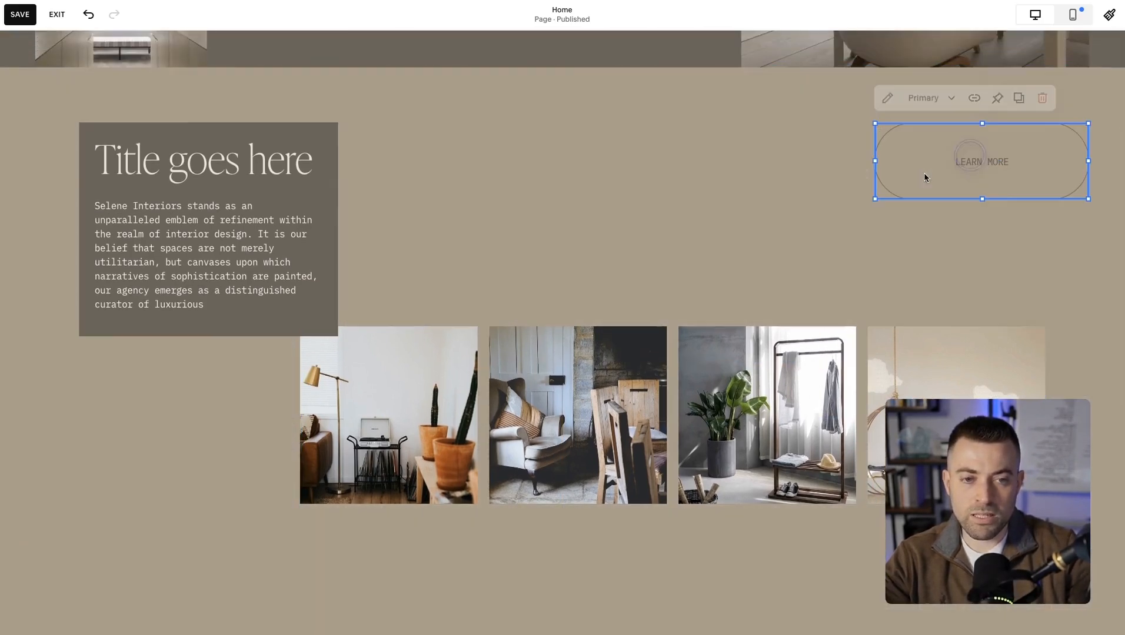
Narrow the title text block, then move the gallery up to the right margin and extend its left side behind the text.
left_click(294, 290)
left_click_drag(338, 230, 299, 233)
left_click_drag(380, 382, 429, 292)
left_click_drag(344, 343, 256, 343)
left_click(535, 189)
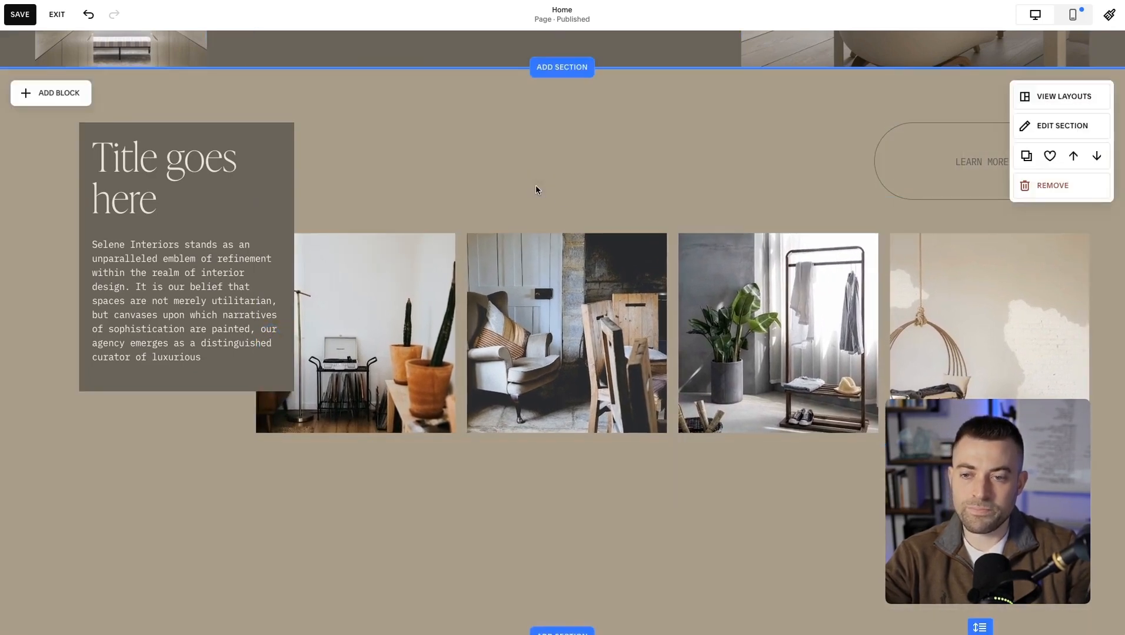
Reduce the gallery section's height to remove most of the empty space below the photos.
scroll(645, 166, "down", 6)
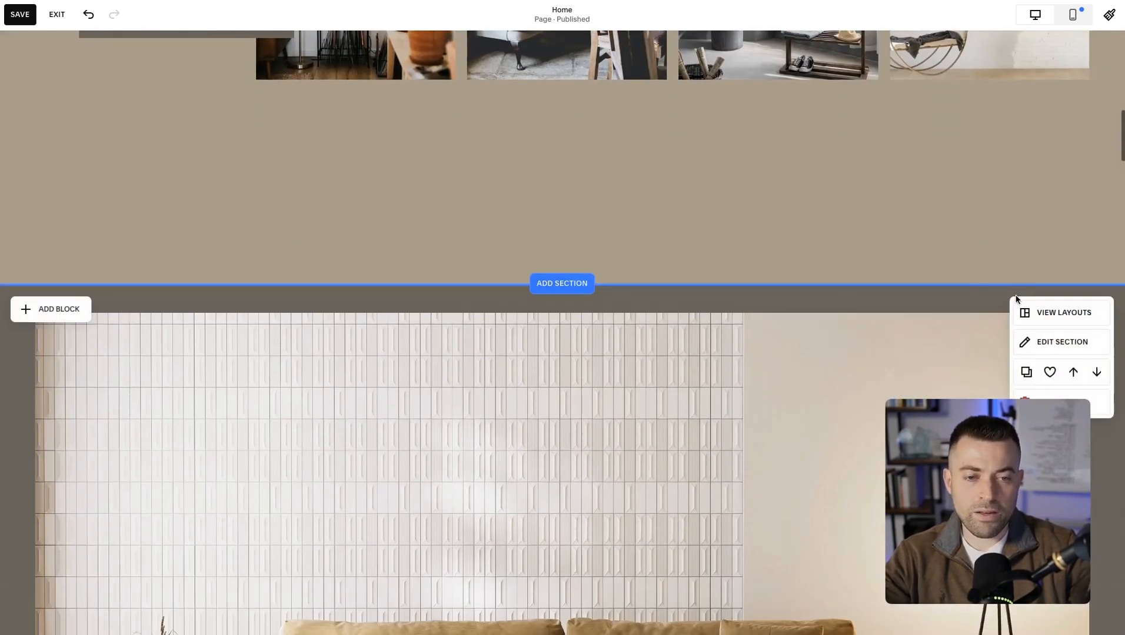
left_click_drag(976, 273, 1001, 147)
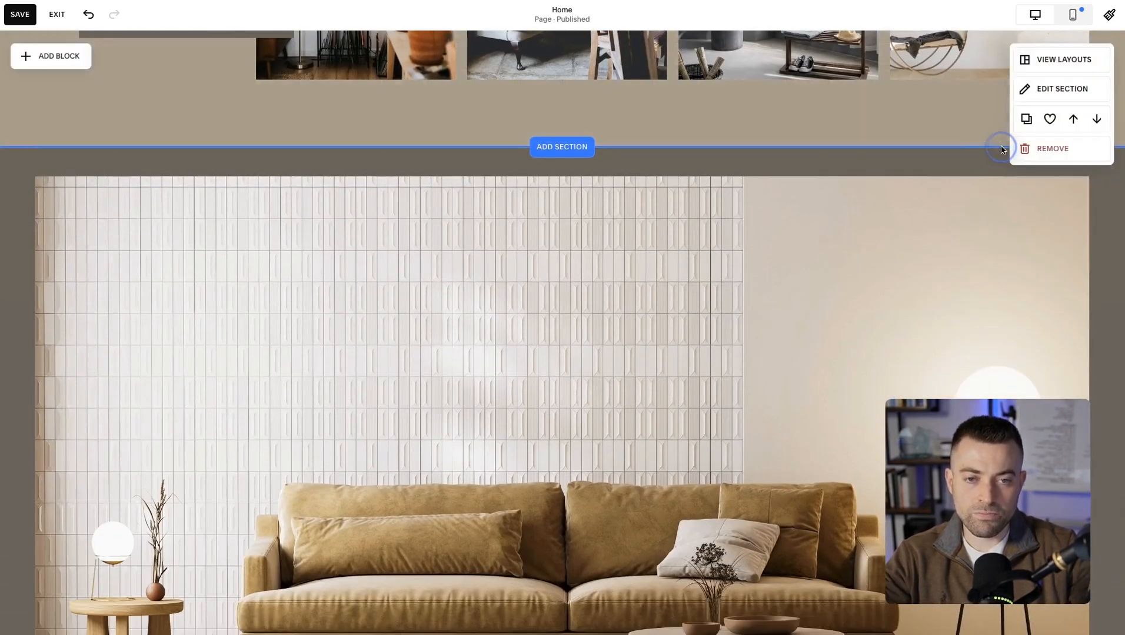
scroll(1001, 147, "up", 4)
scroll(1001, 146, "up", 2)
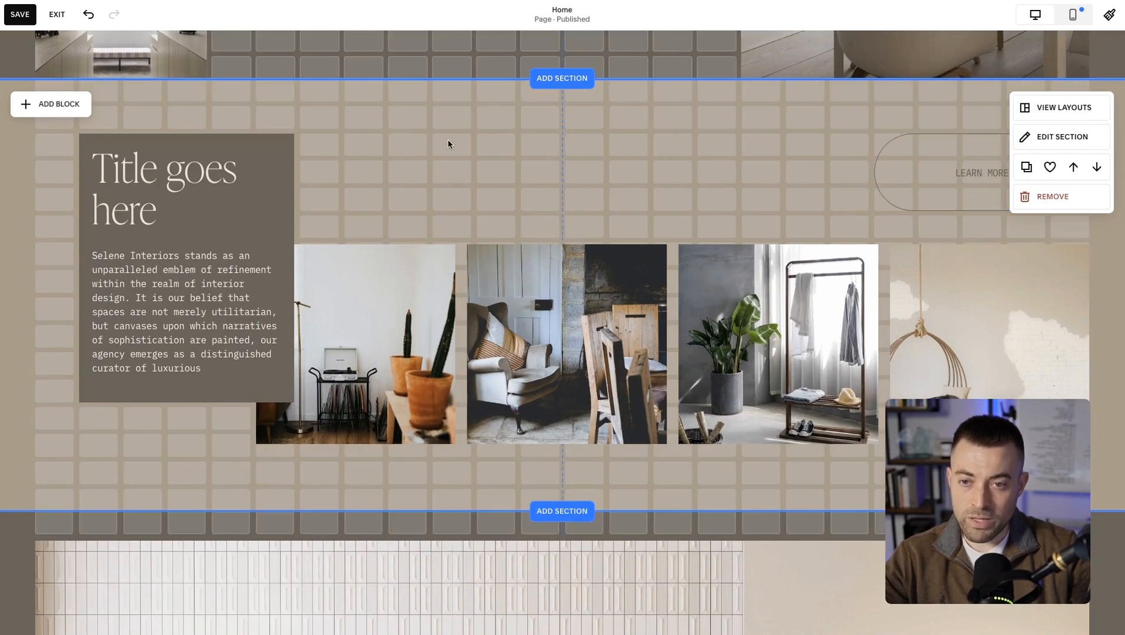
Set the photo gallery's vertical alignment to bottom.
left_click(364, 301)
scroll(308, 388, "down", 1)
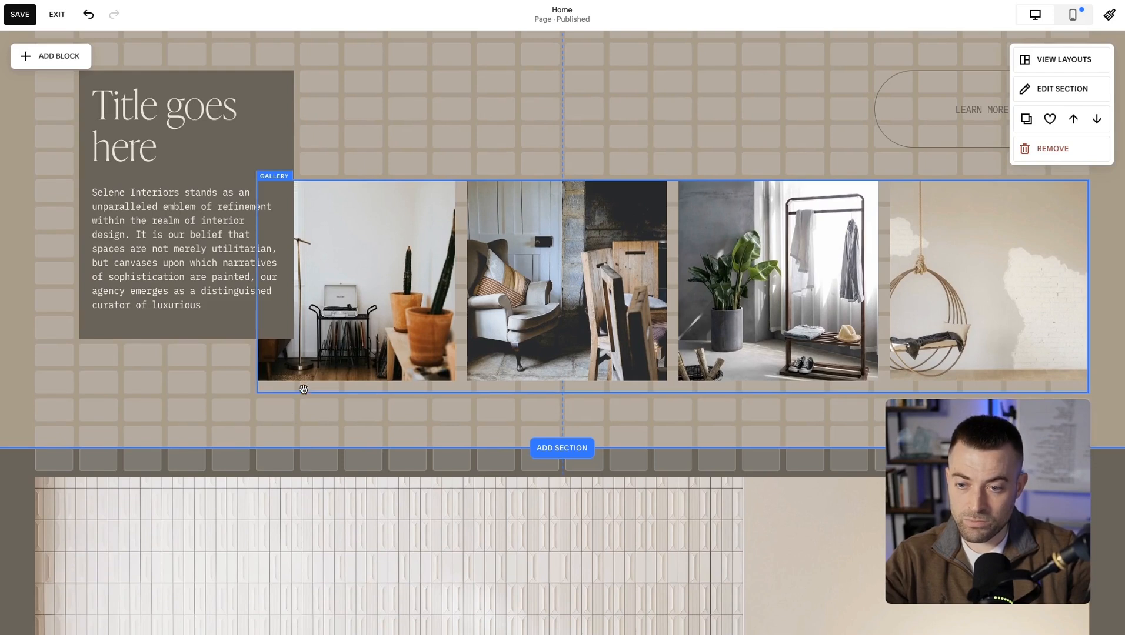
left_click(395, 270)
left_click(296, 154)
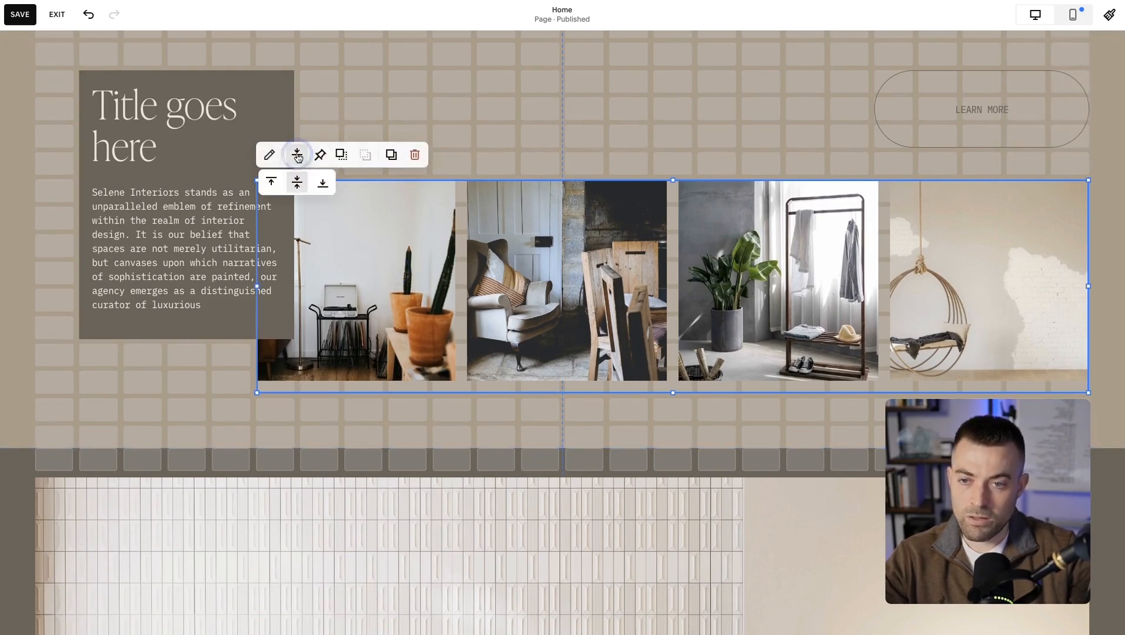
left_click(322, 183)
left_click(561, 106)
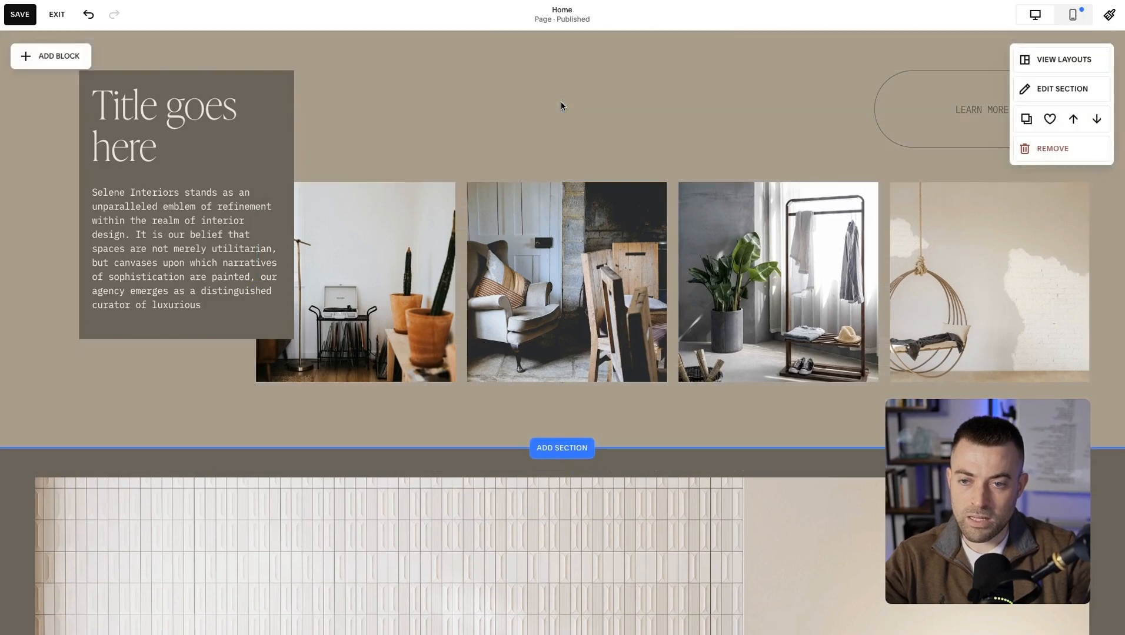
View the suggested layouts for the gallery section without applying one.
scroll(561, 109, "up", 2)
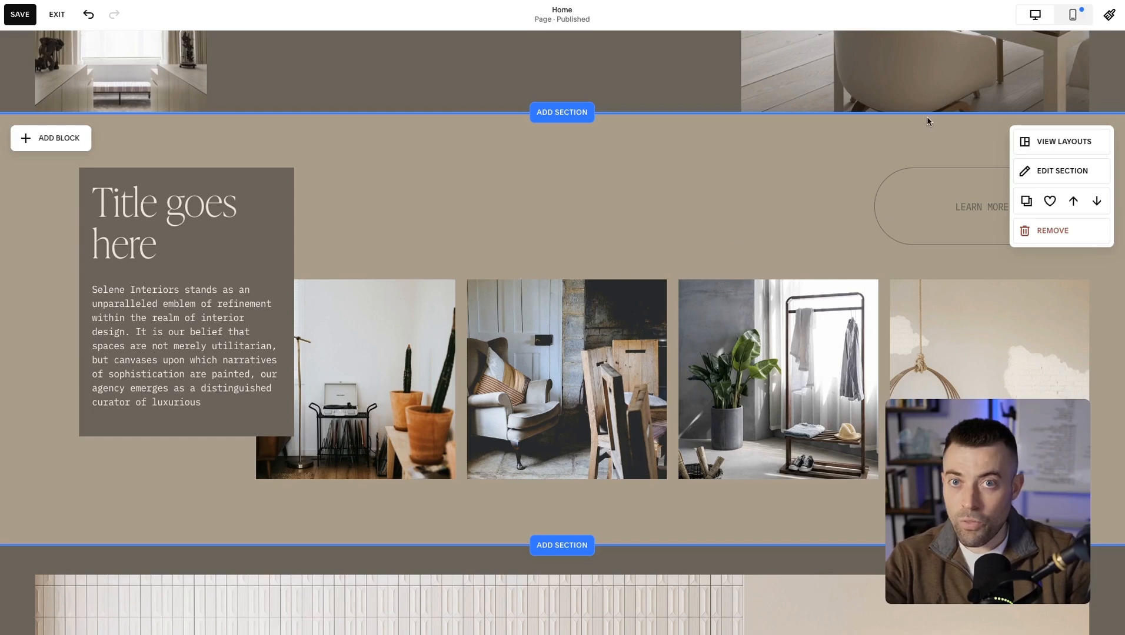
left_click(1046, 146)
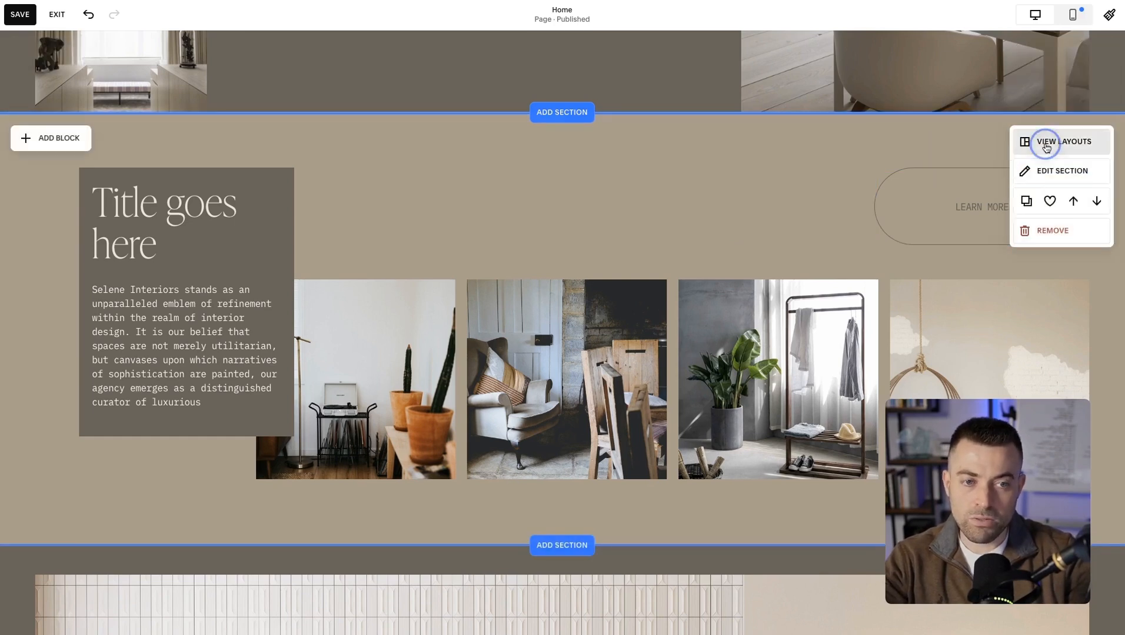
left_click(694, 167)
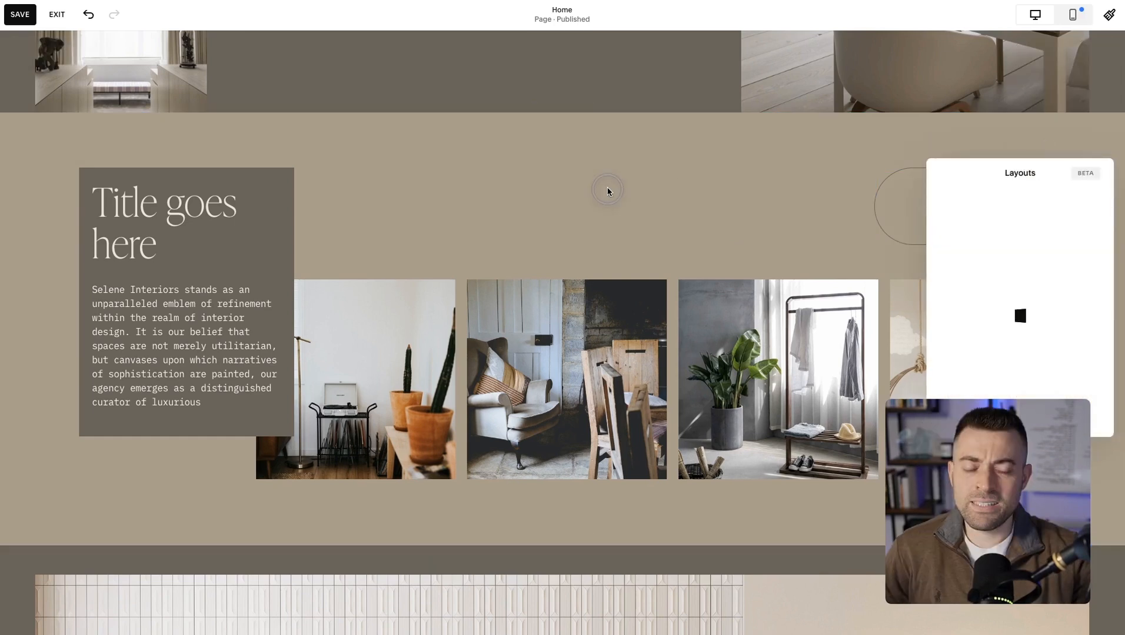
left_click_drag(1076, 177, 595, 161)
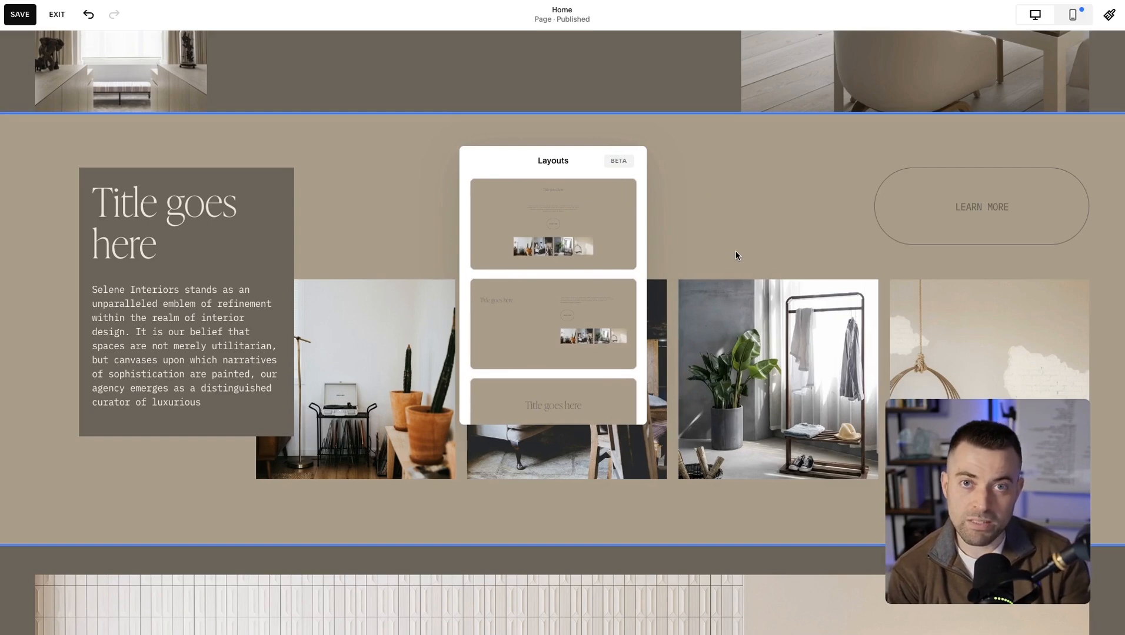
left_click(742, 243)
Apply a suggested layout to the hero section, with centred heading and text above two side-by-side images.
scroll(743, 243, "up", 8)
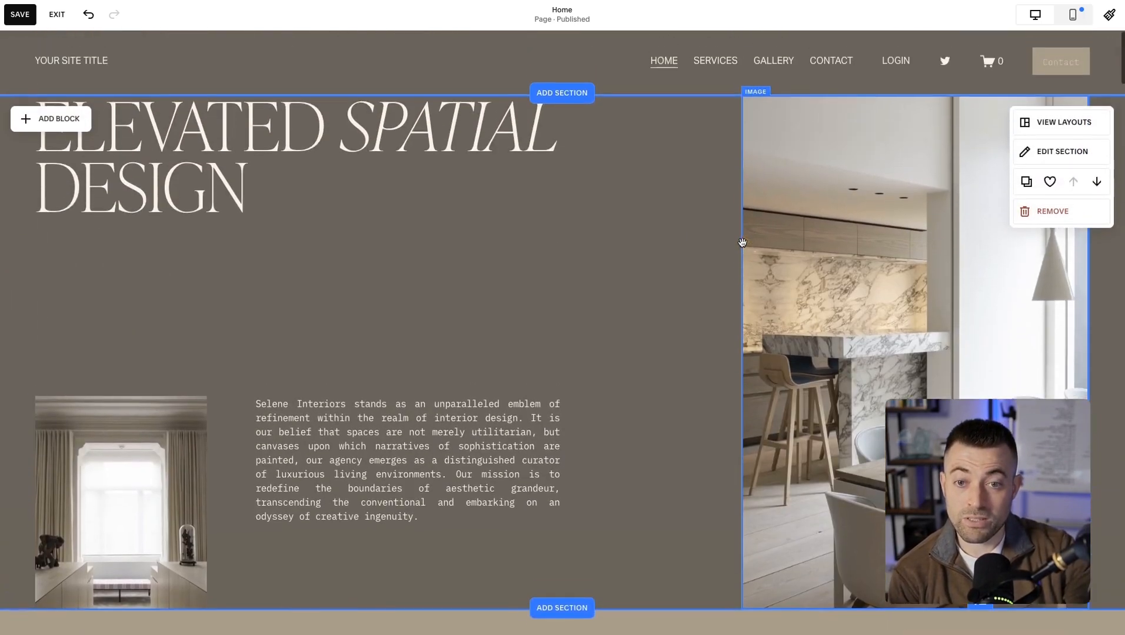
left_click(1050, 128)
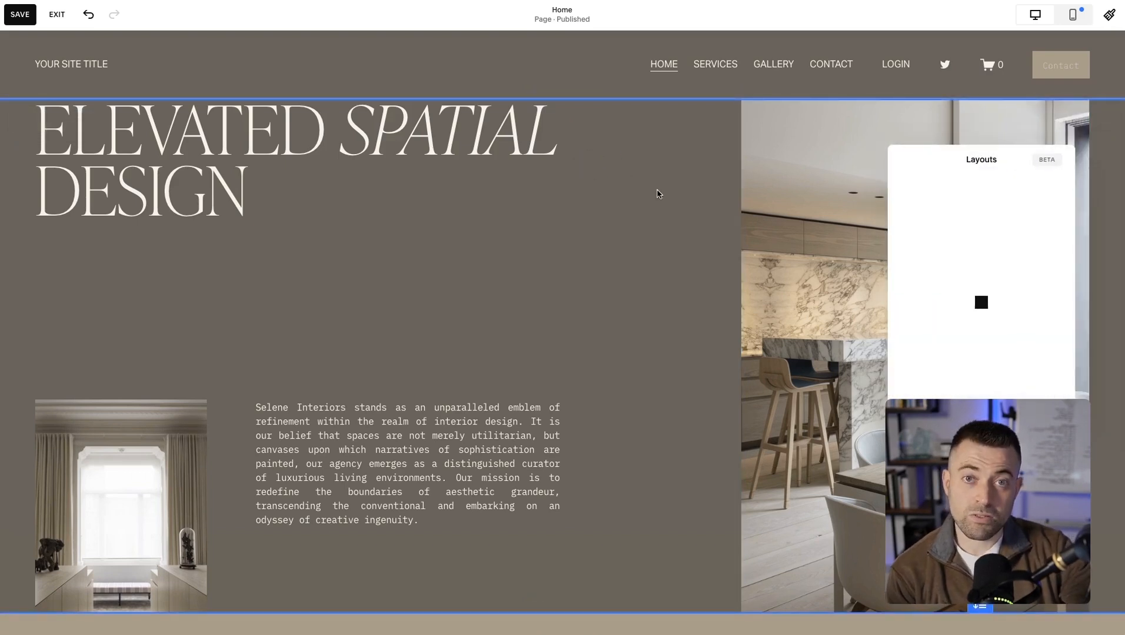
left_click_drag(1009, 162, 565, 178)
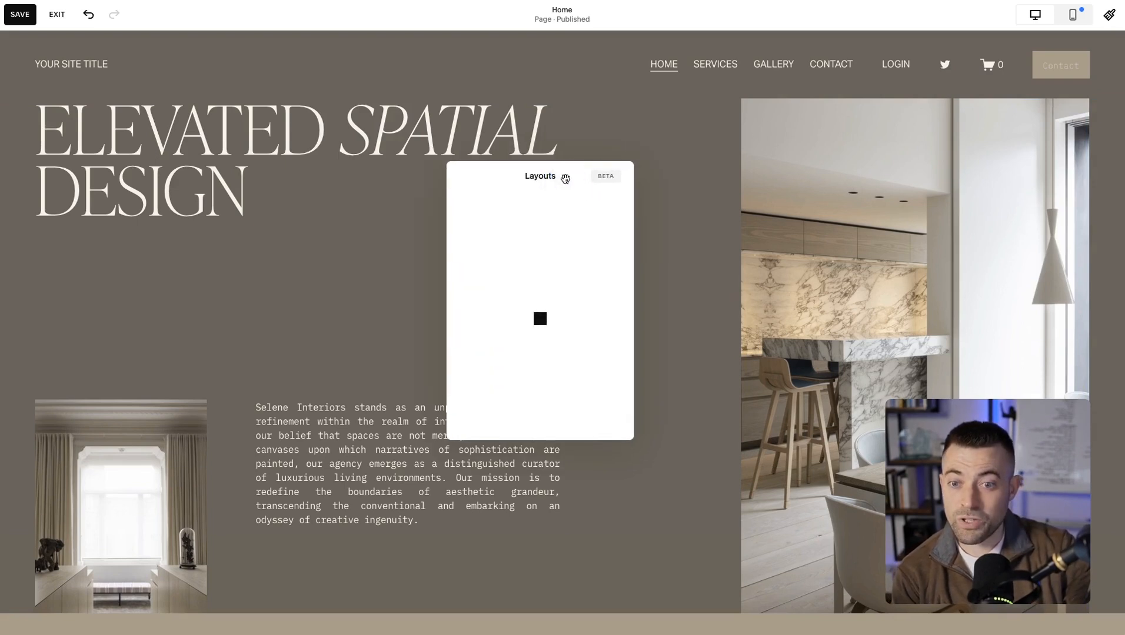
left_click(562, 234)
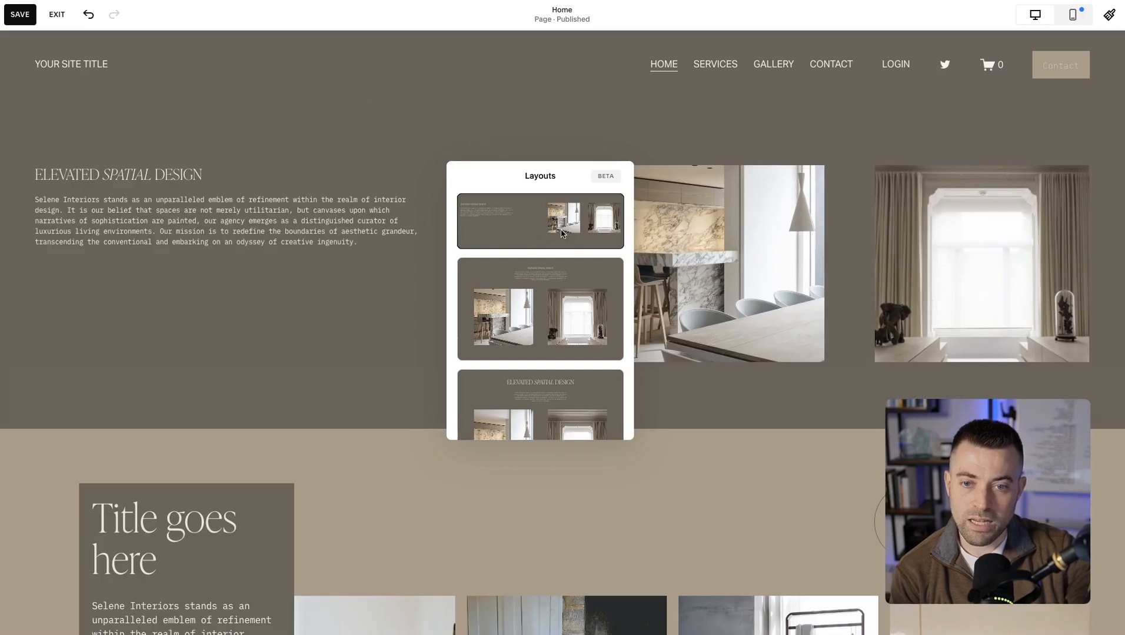
left_click(556, 263)
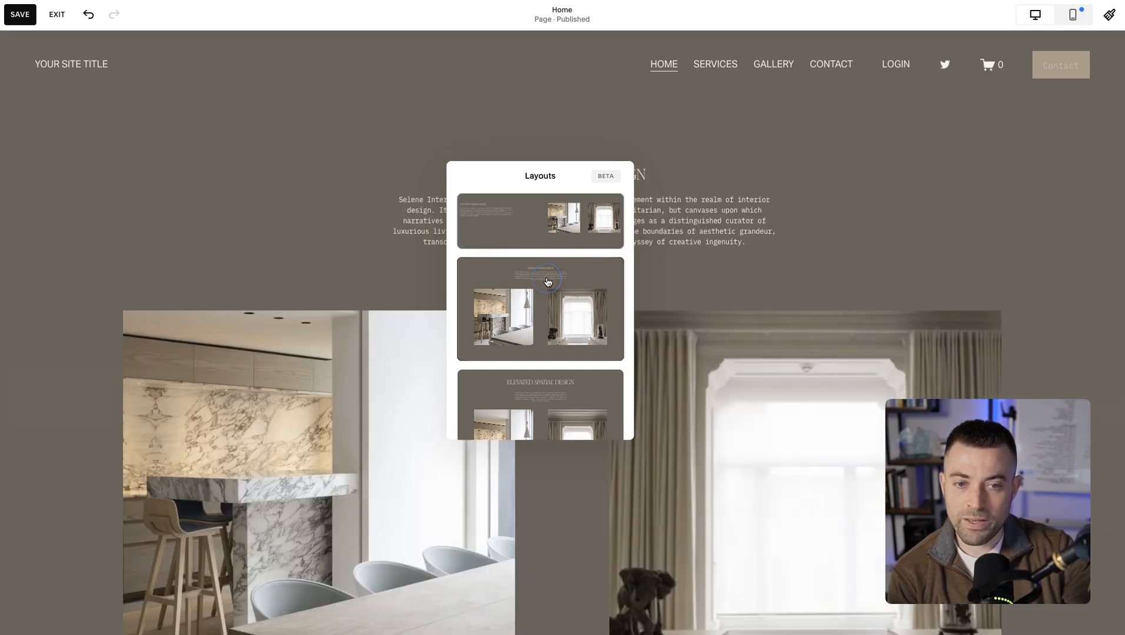
left_click(546, 383)
left_click(285, 248)
scroll(285, 244, "down", 10)
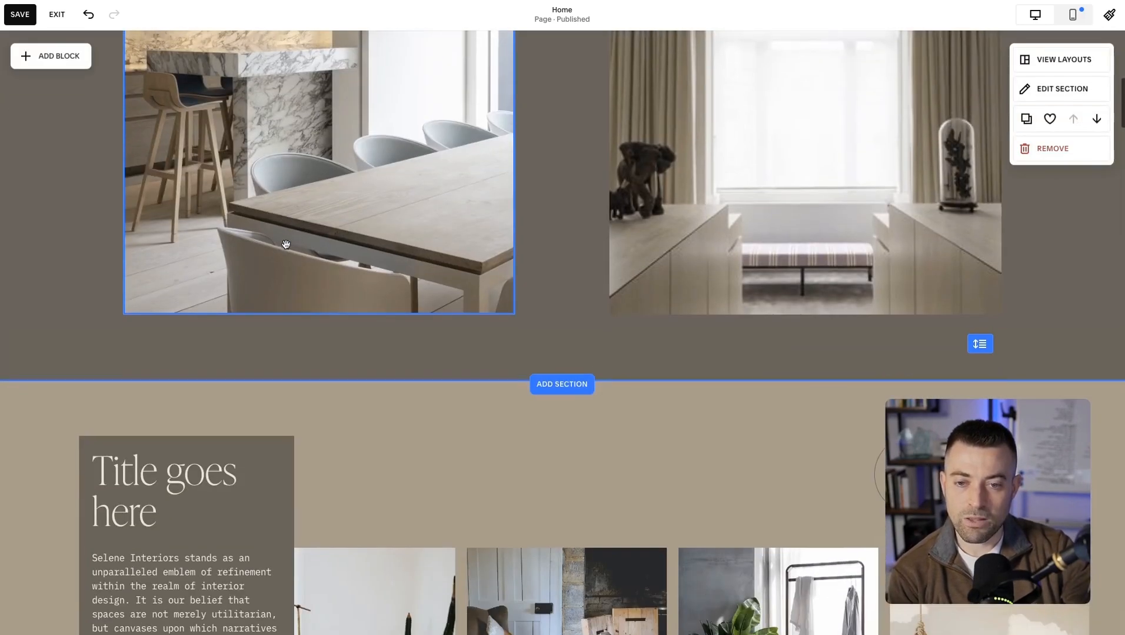
Try the suggested layouts on the gallery section, ending with the one that centres a large title, text, button and photos.
scroll(286, 244, "down", 1)
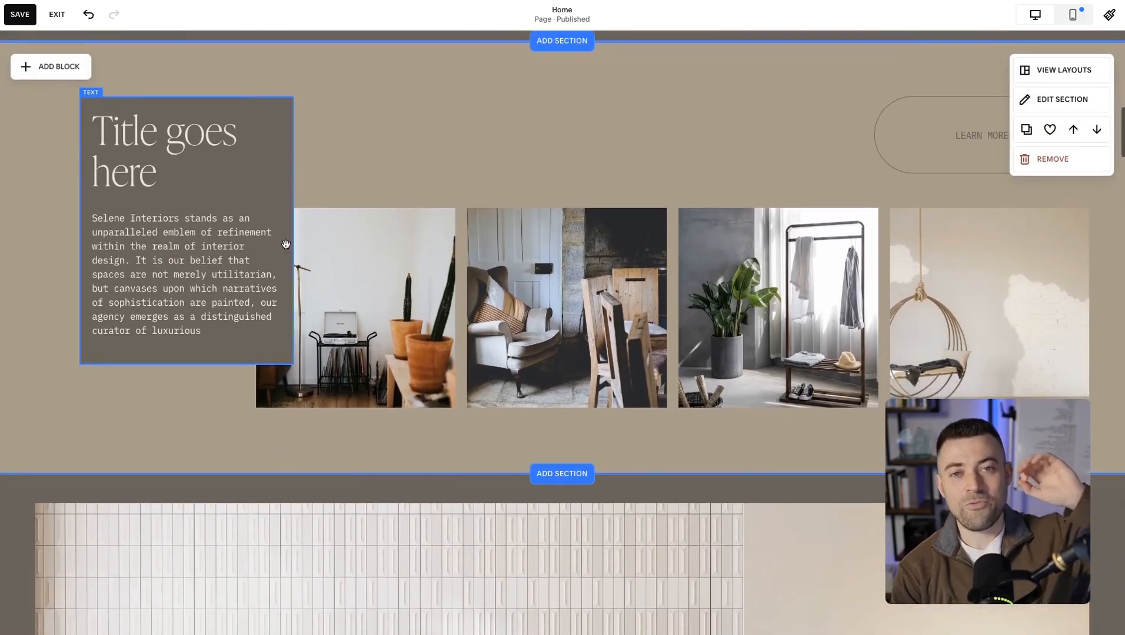
left_click(1064, 70)
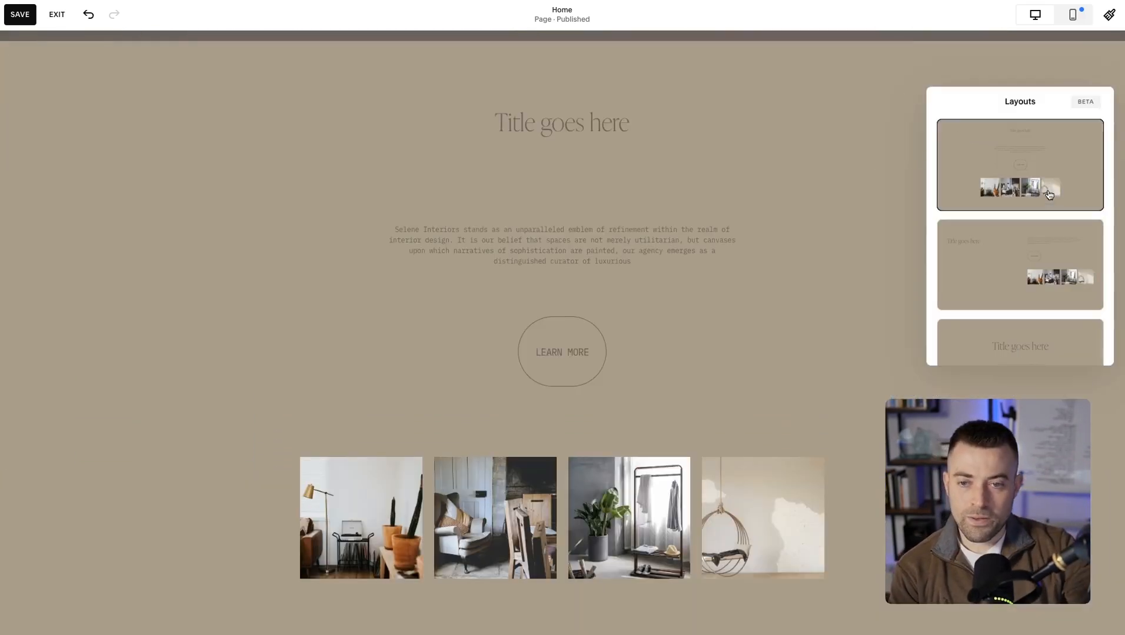
left_click(1008, 274)
scroll(1008, 274, "down", 1)
left_click(1008, 273)
scroll(1008, 273, "down", 3)
left_click(1008, 274)
scroll(1008, 274, "down", 2)
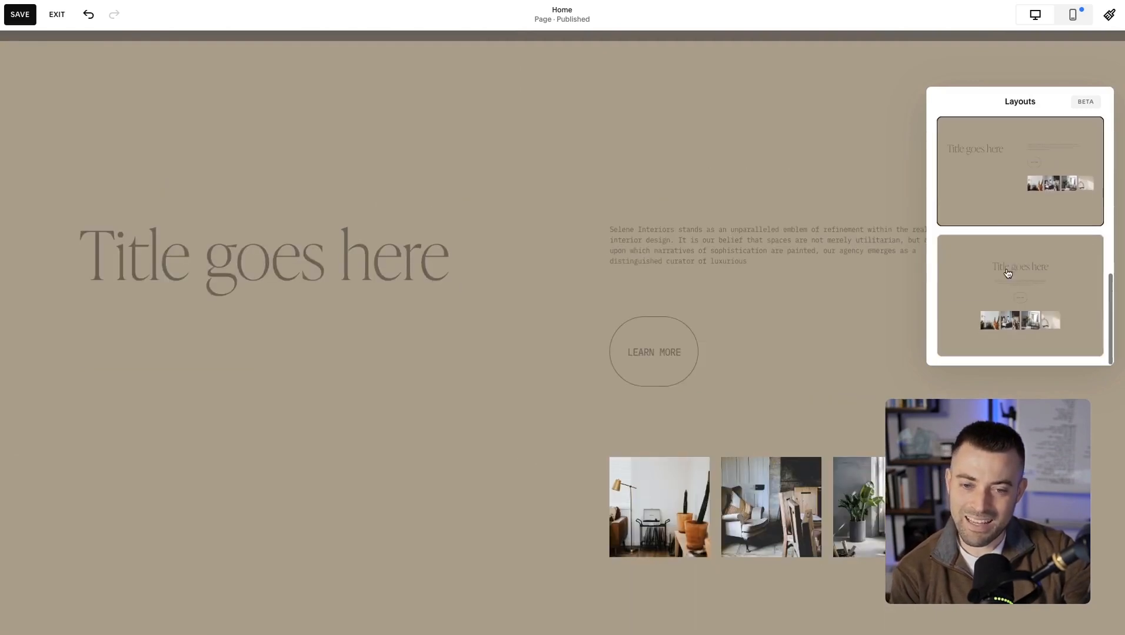
left_click(1006, 271)
scroll(746, 178, "down", 5)
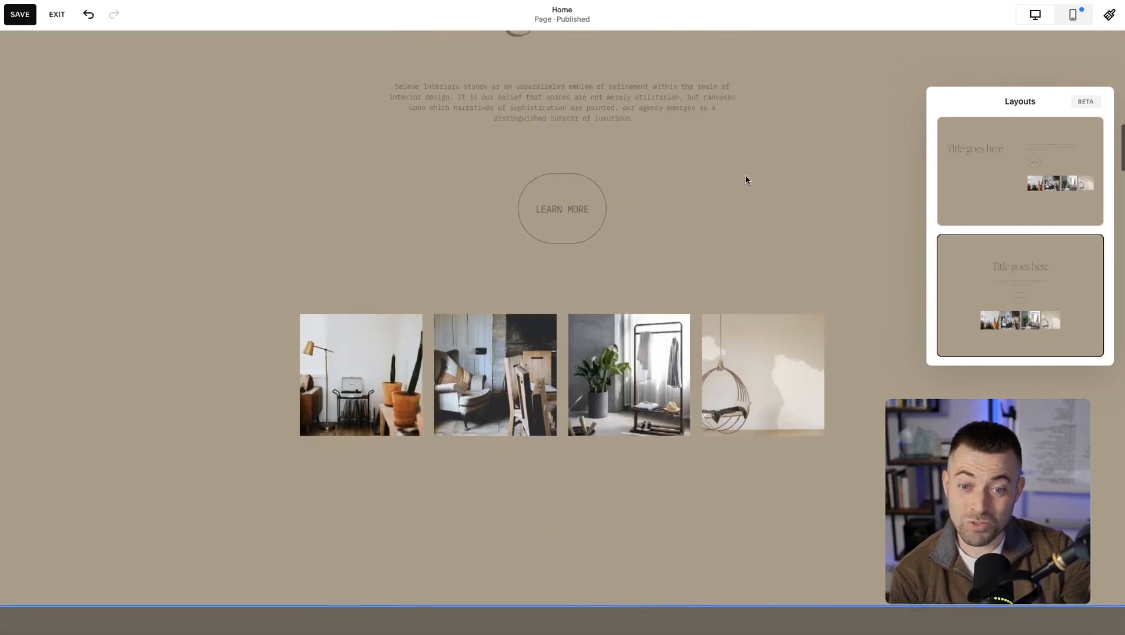
scroll(745, 178, "up", 6)
scroll(745, 180, "up", 4)
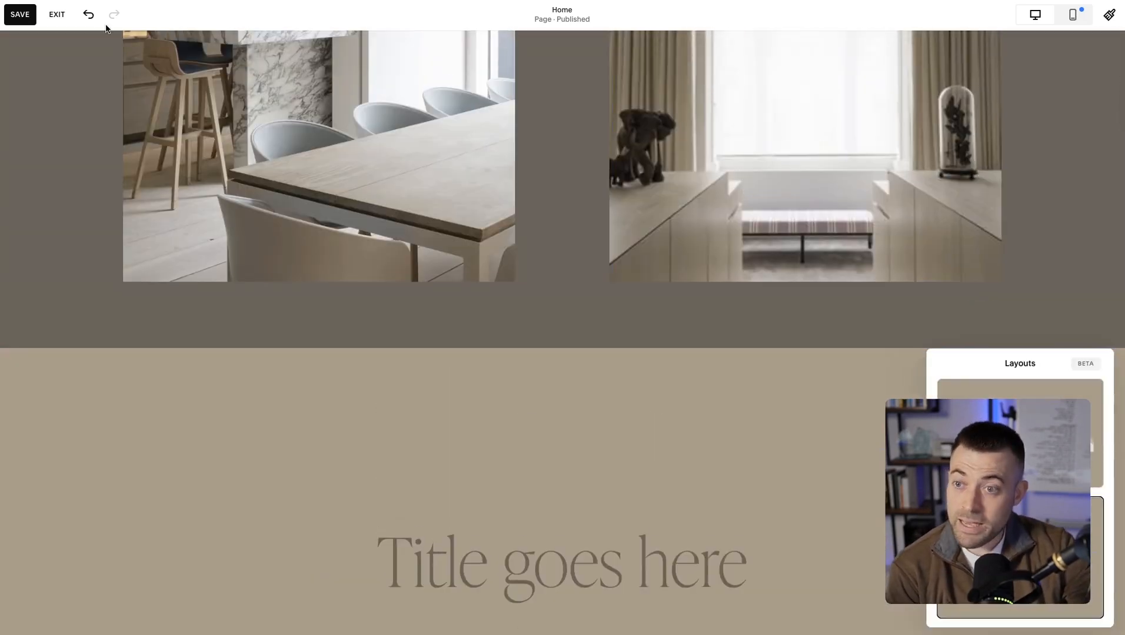
Undo the suggested layouts applied to the gallery section.
left_click(88, 14)
left_click(88, 14)
left_click(88, 14)
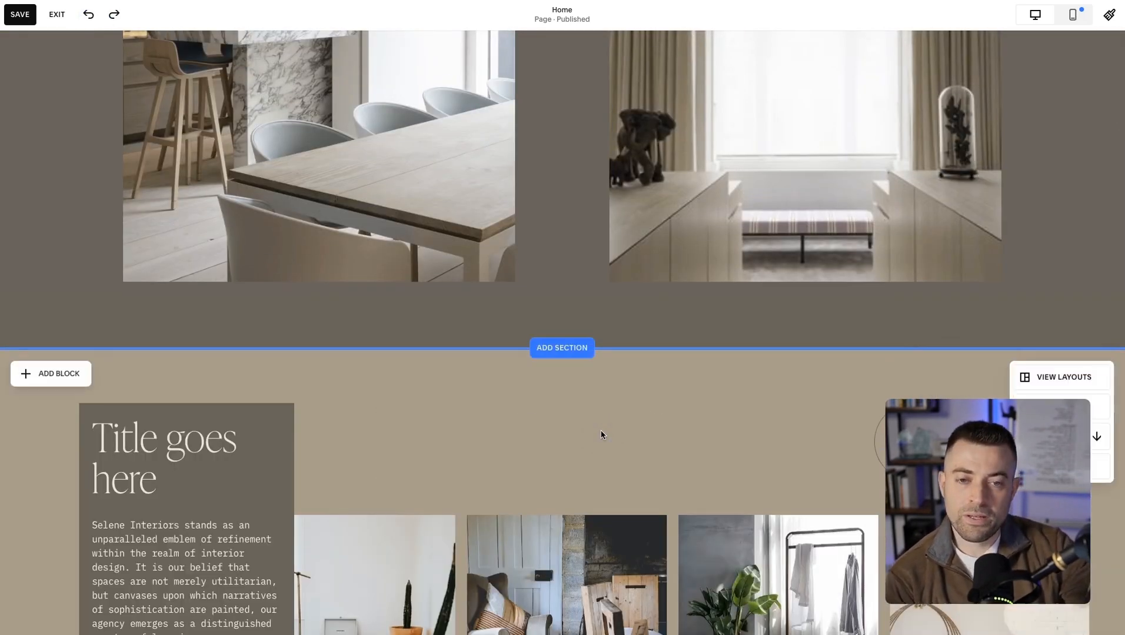
Turn on the styling divider for the gallery section.
scroll(601, 430, "down", 1)
scroll(601, 430, "down", 3)
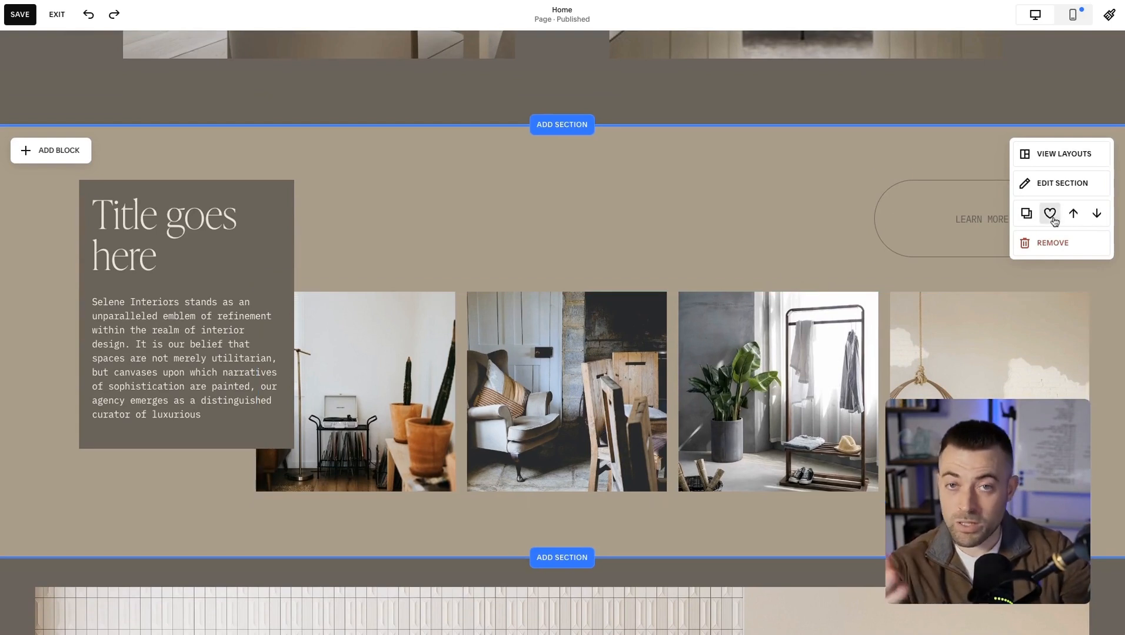
left_click(1067, 195)
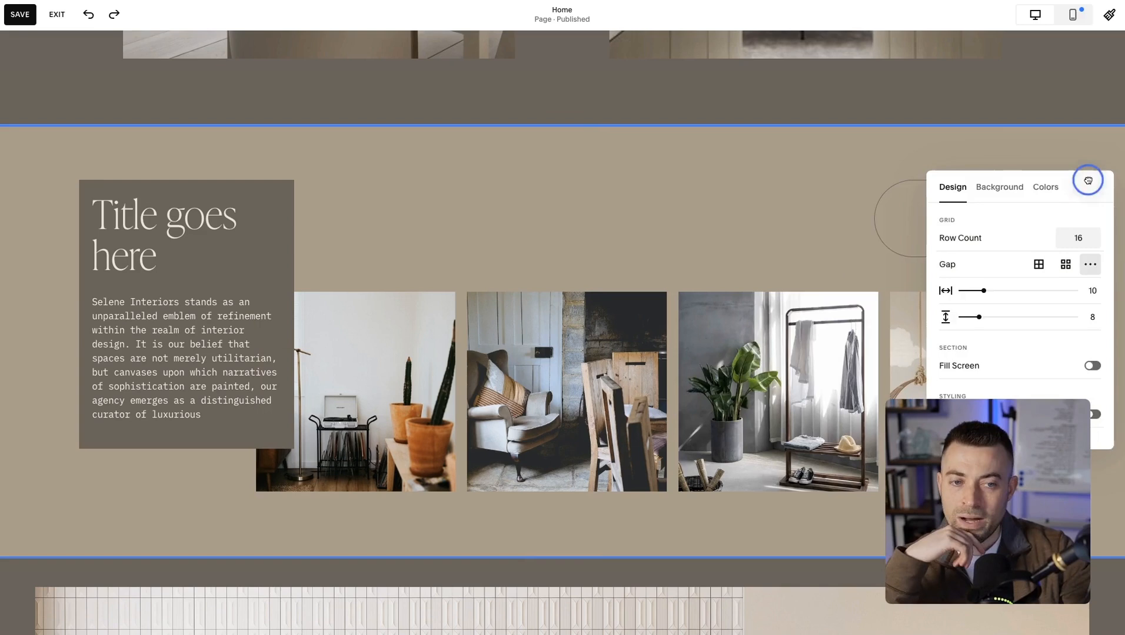
left_click_drag(1085, 178, 610, 156)
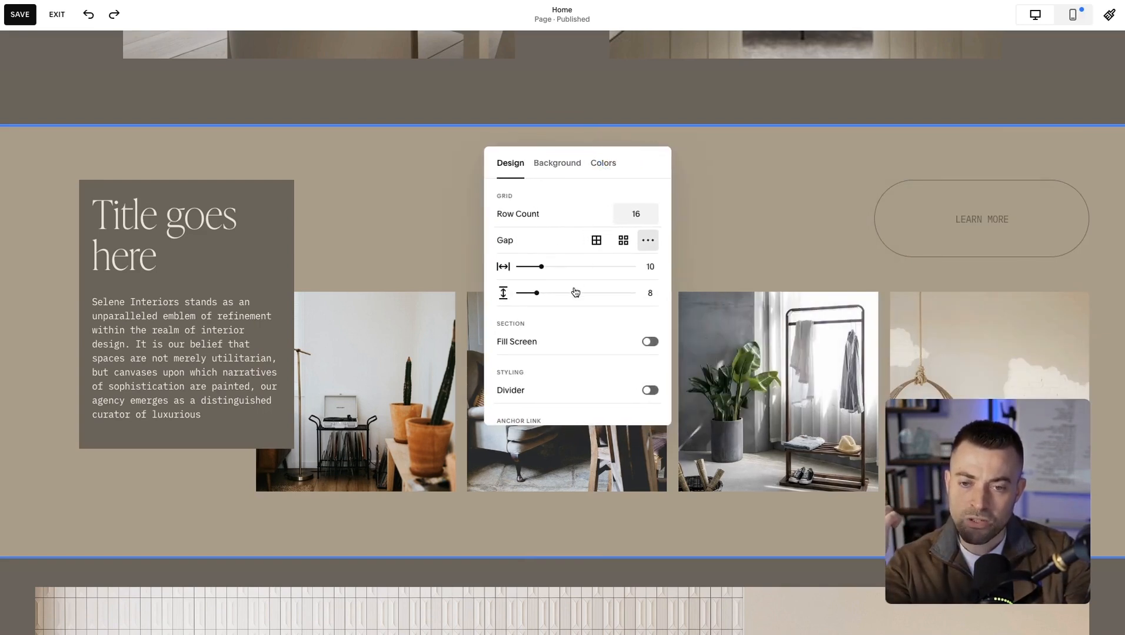
scroll(593, 353, "down", 2)
left_click(647, 331)
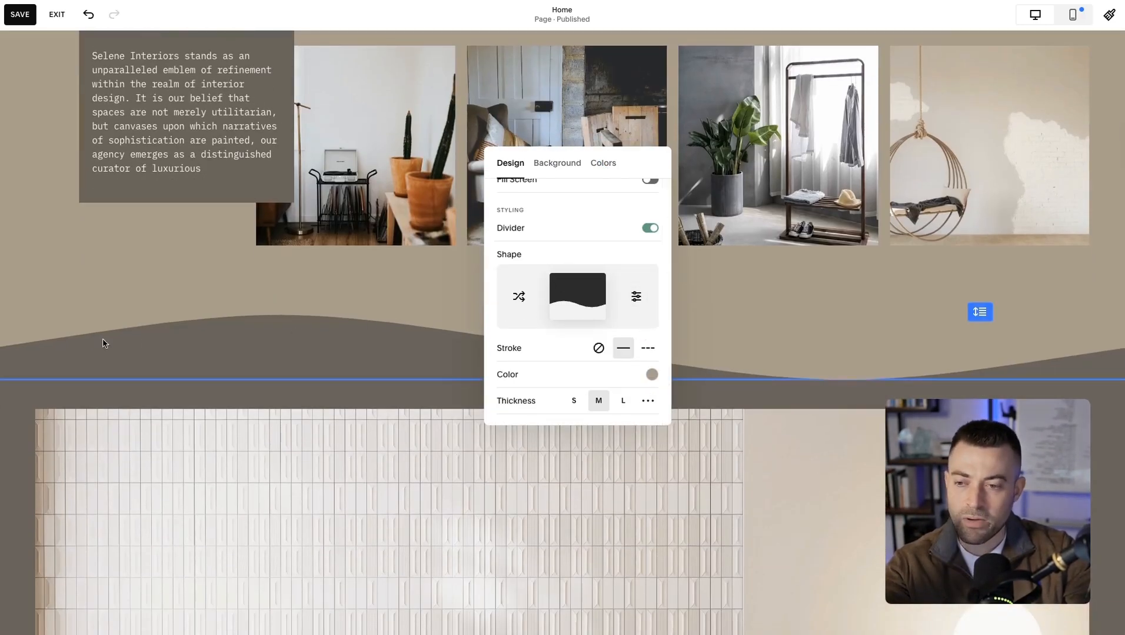
left_click(849, 347)
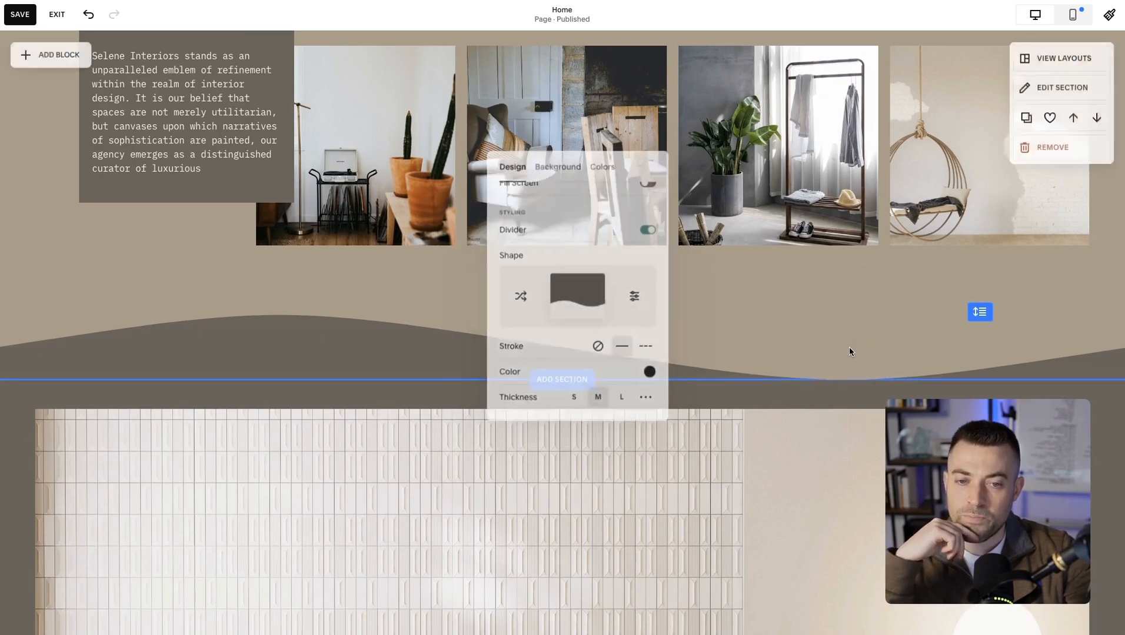
scroll(218, 316, "down", 2)
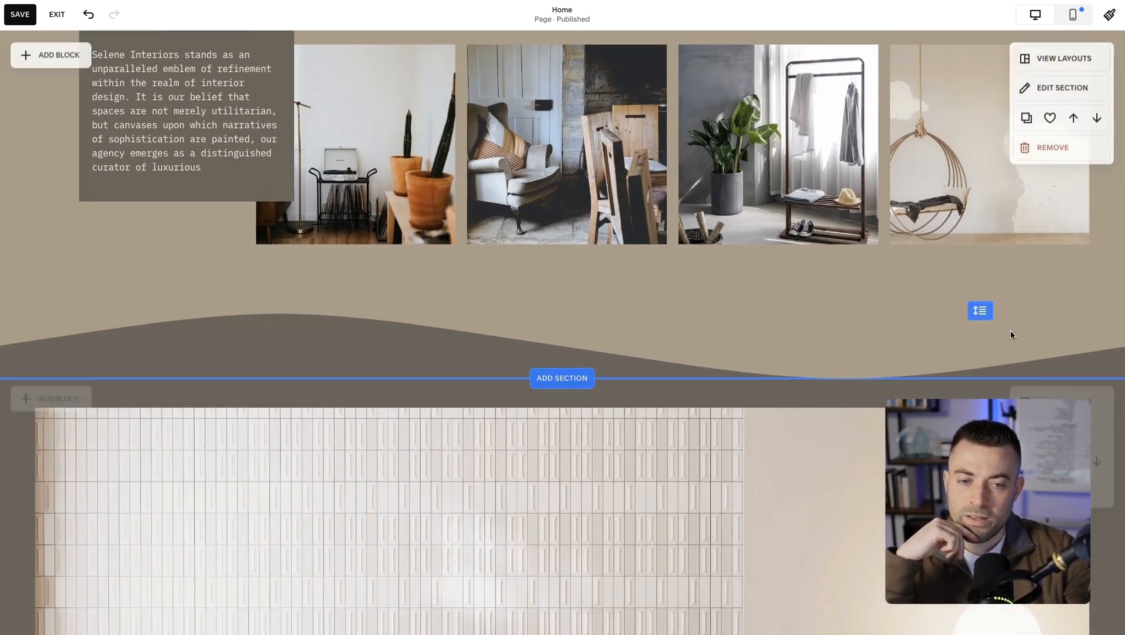
mouse_move(979, 311)
left_mouse_down()
mouse_move(979, 297)
mouse_move(980, 311)
left_mouse_up()
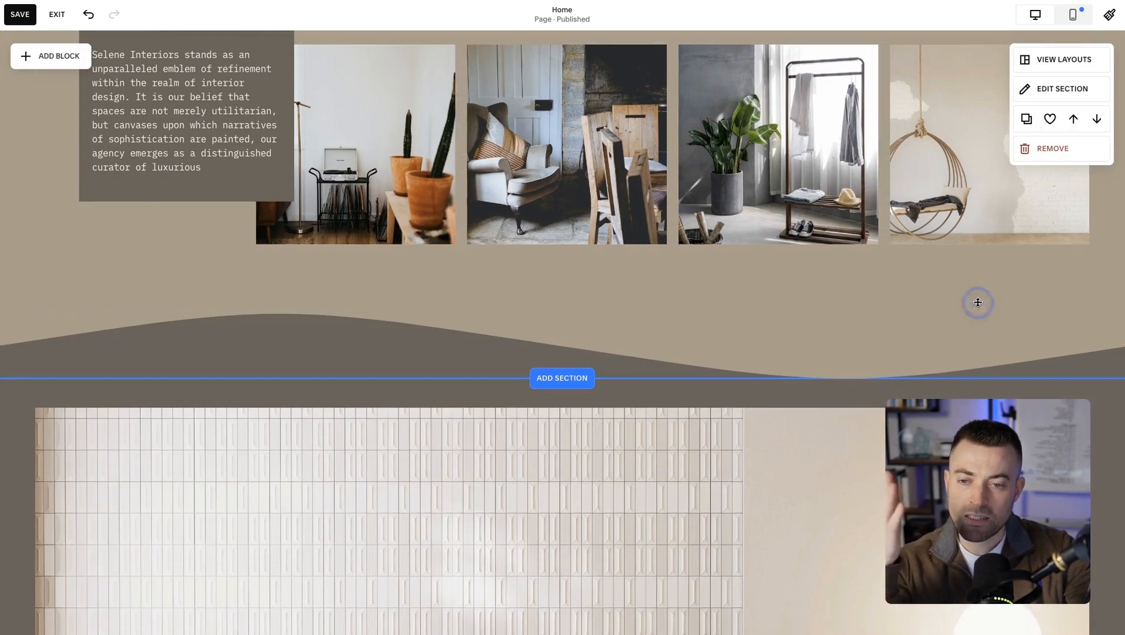
Change the gallery section's divider to the slanted shape with width L.
scroll(882, 328, "up", 2)
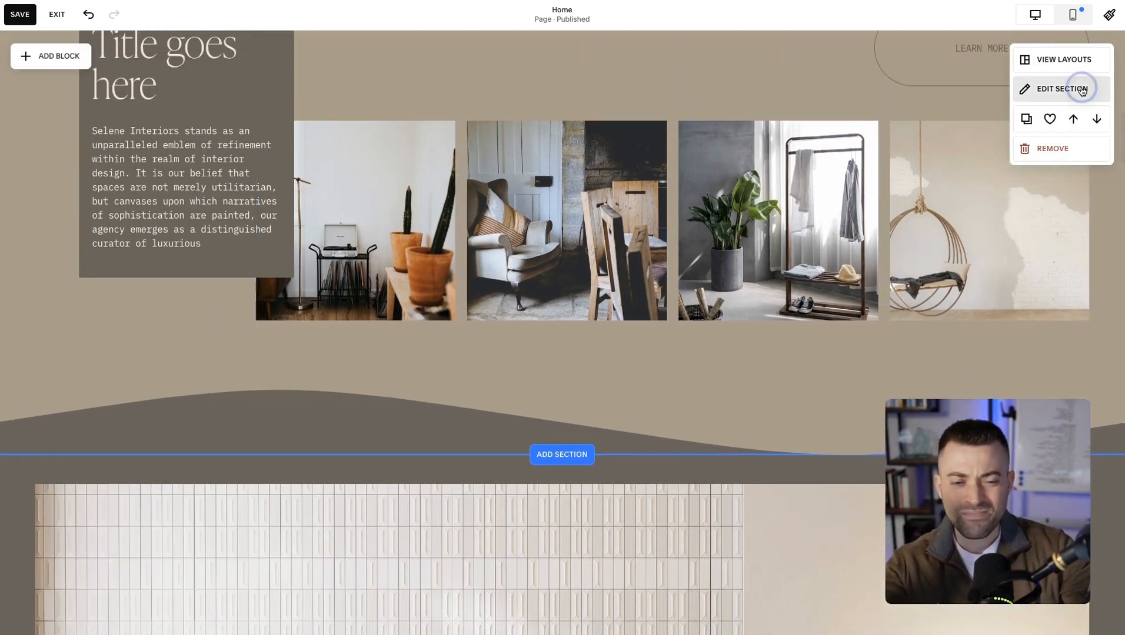
left_click(1074, 89)
left_click_drag(1071, 92, 700, 82)
scroll(660, 254, "down", 3)
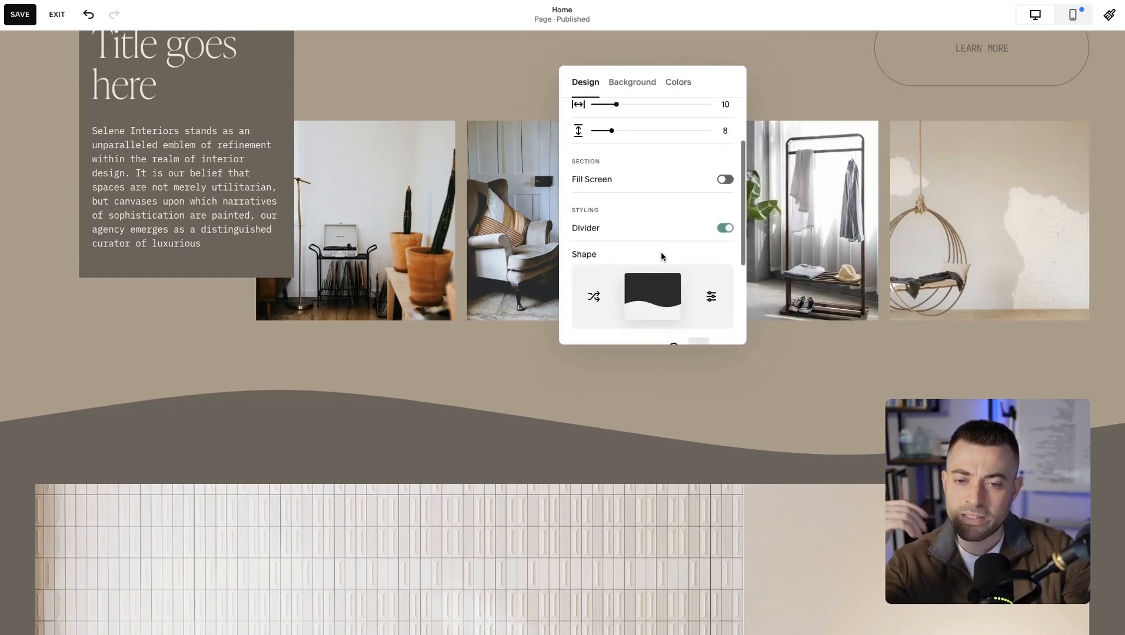
left_click(711, 255)
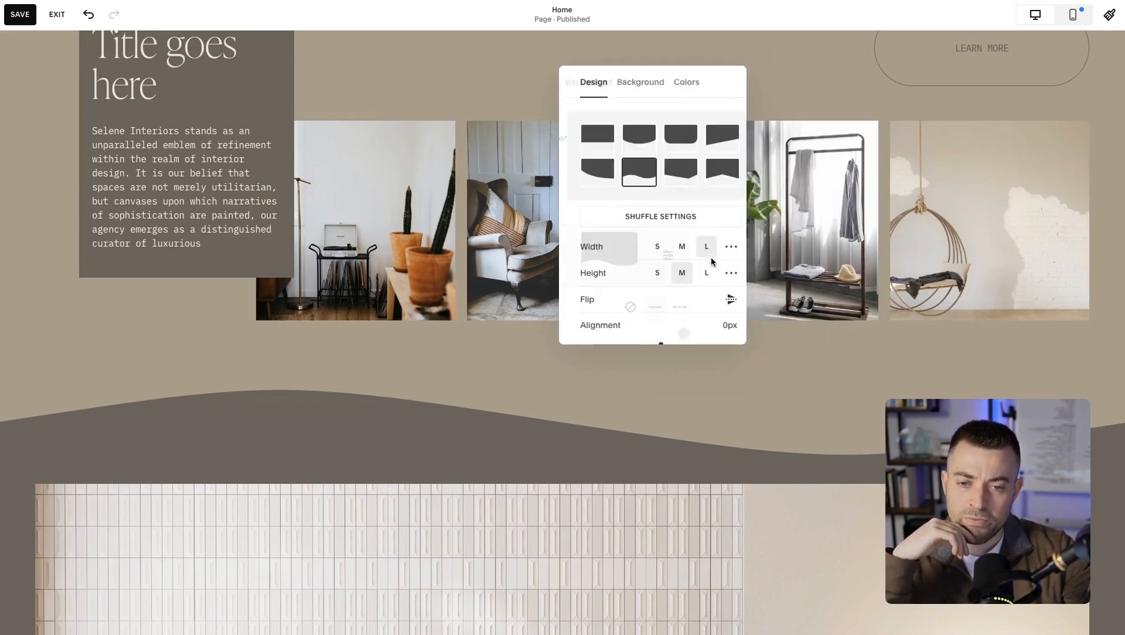
left_click(673, 141)
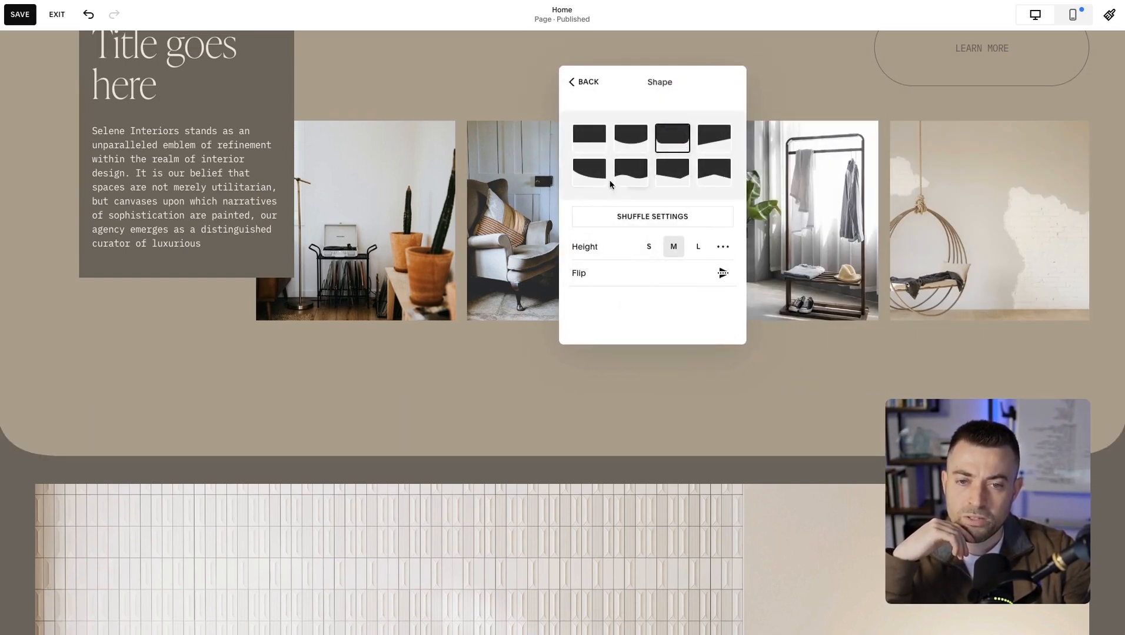
left_click(721, 152)
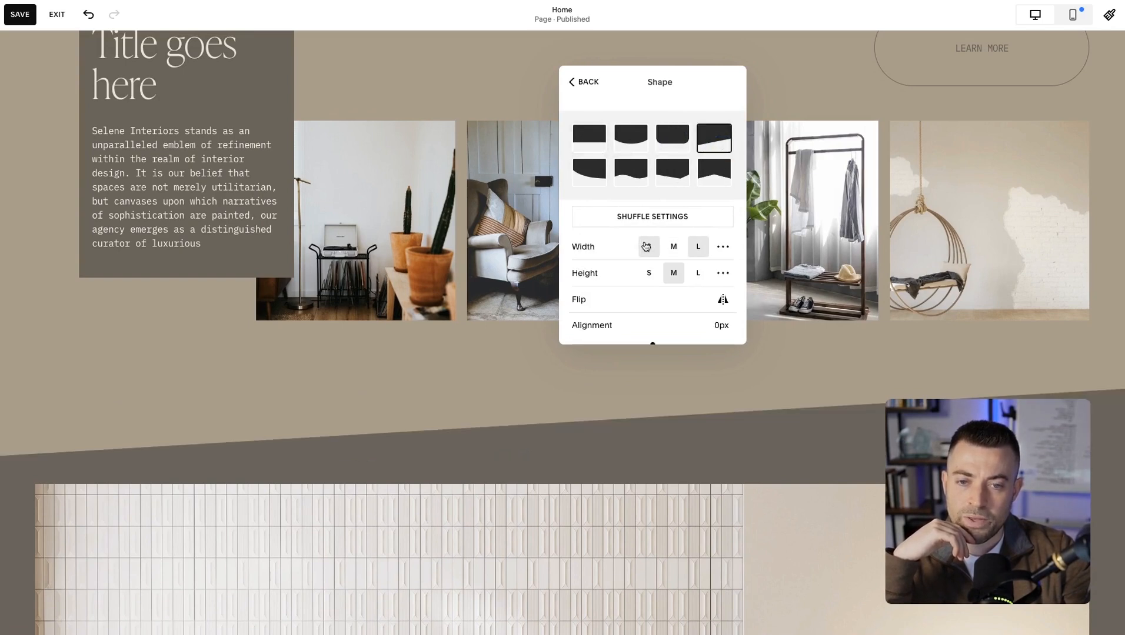
left_click(674, 247)
left_click(698, 247)
Flip the slanted divider horizontally and shift its alignment to -1000px.
scroll(667, 278, "down", 1)
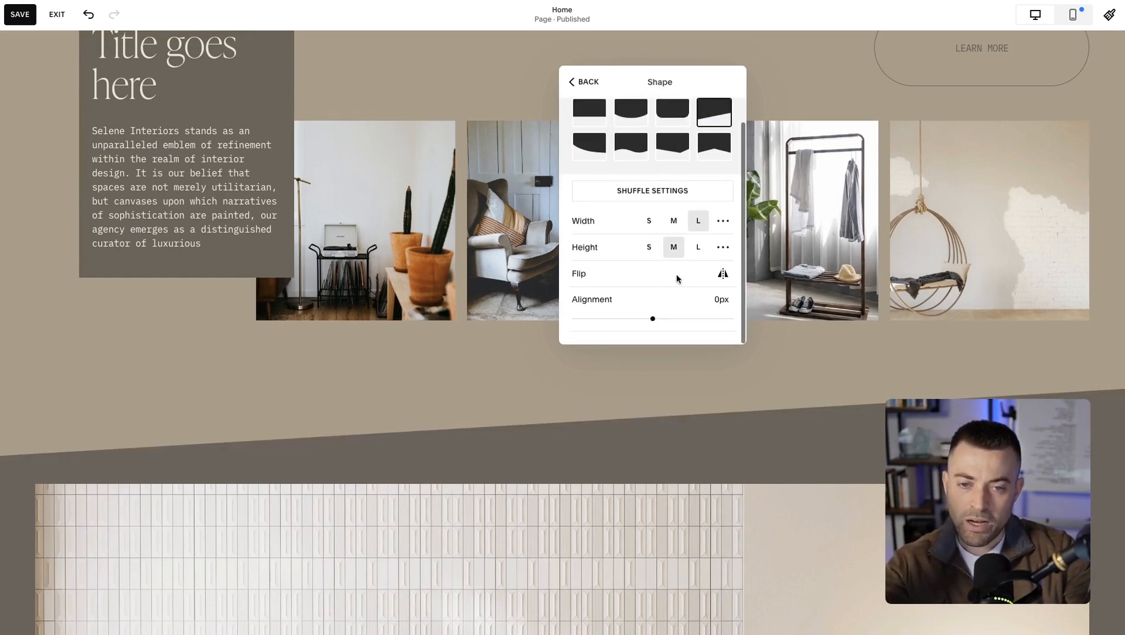
left_click(723, 276)
left_click_drag(665, 319, 575, 319)
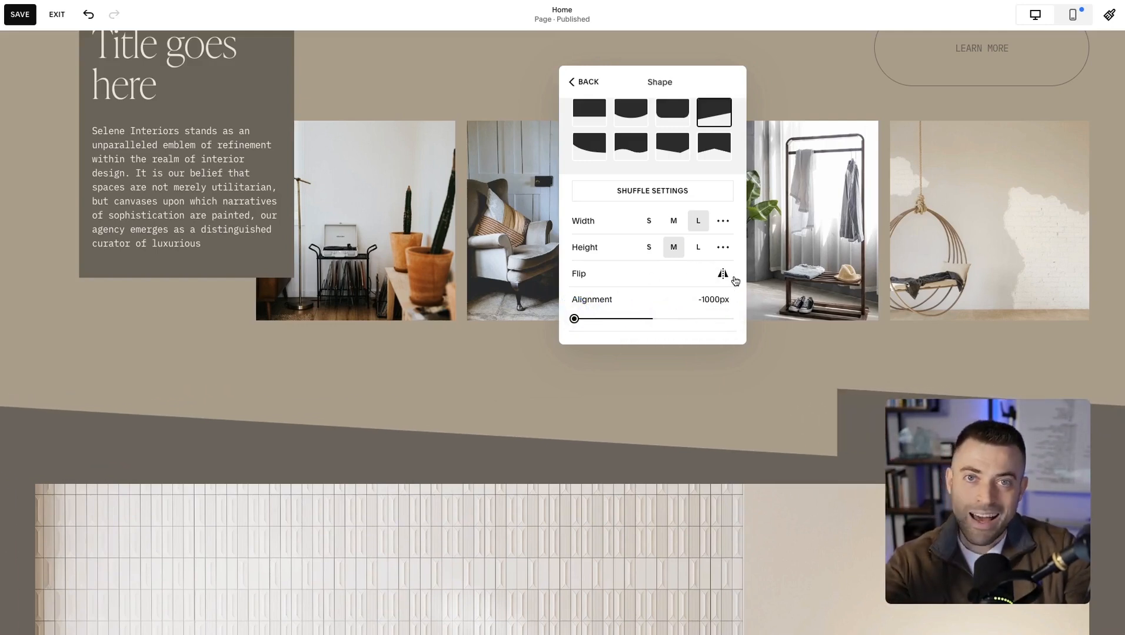
Undo the divider alignment shift several steps, back to -293px.
scroll(716, 277, "up", 1)
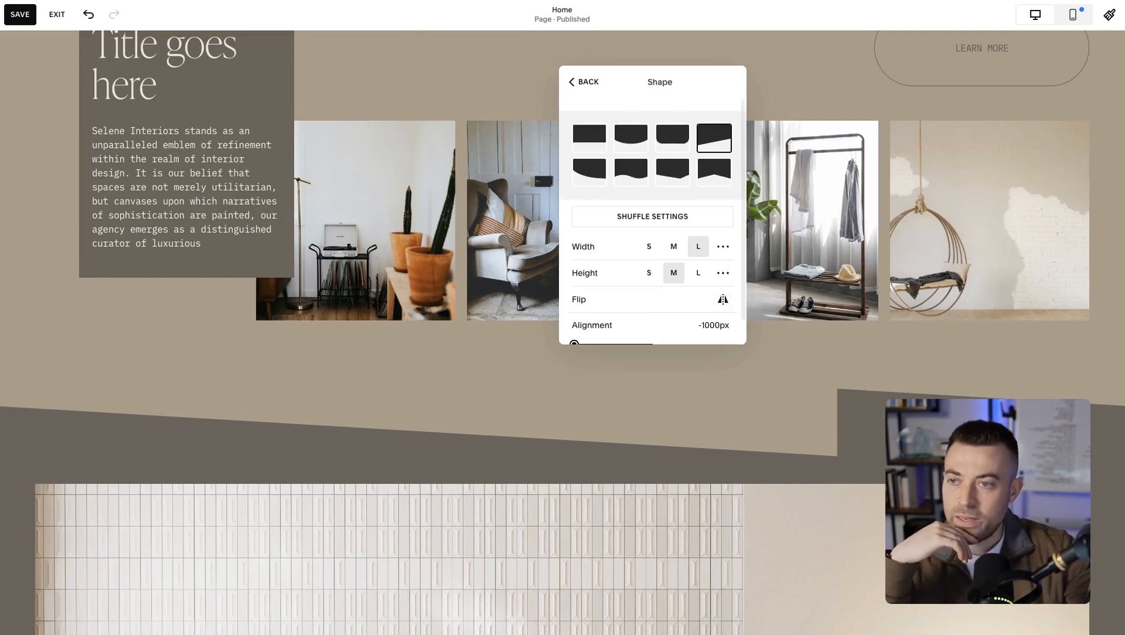
left_click(86, 14)
left_click(85, 14)
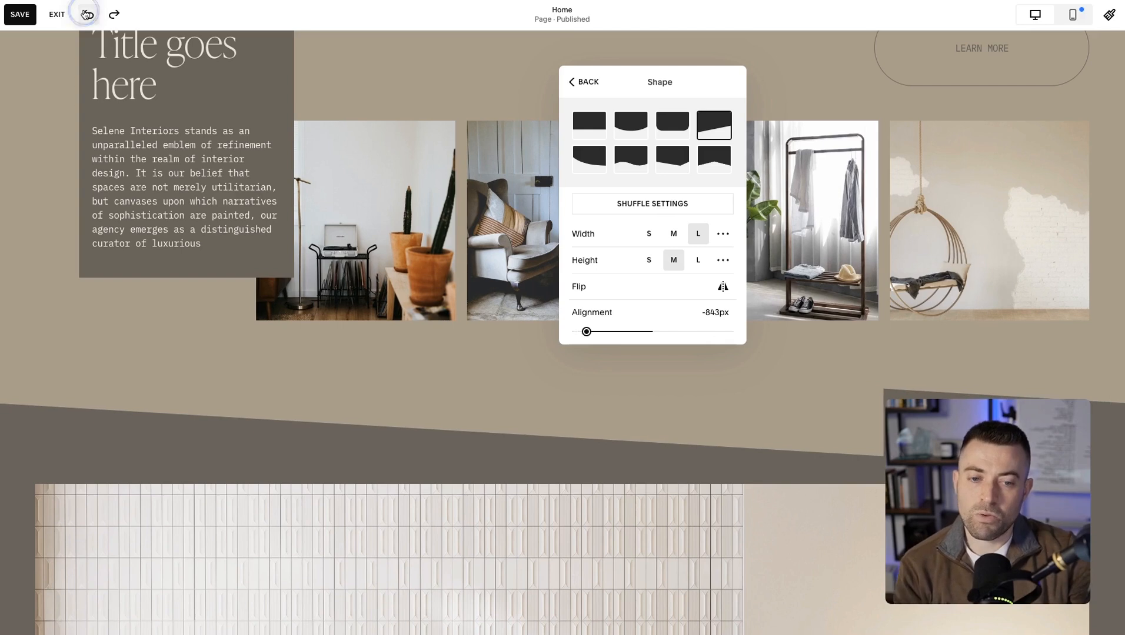
left_click(85, 14)
left_click(85, 15)
left_click(85, 14)
left_click(85, 14)
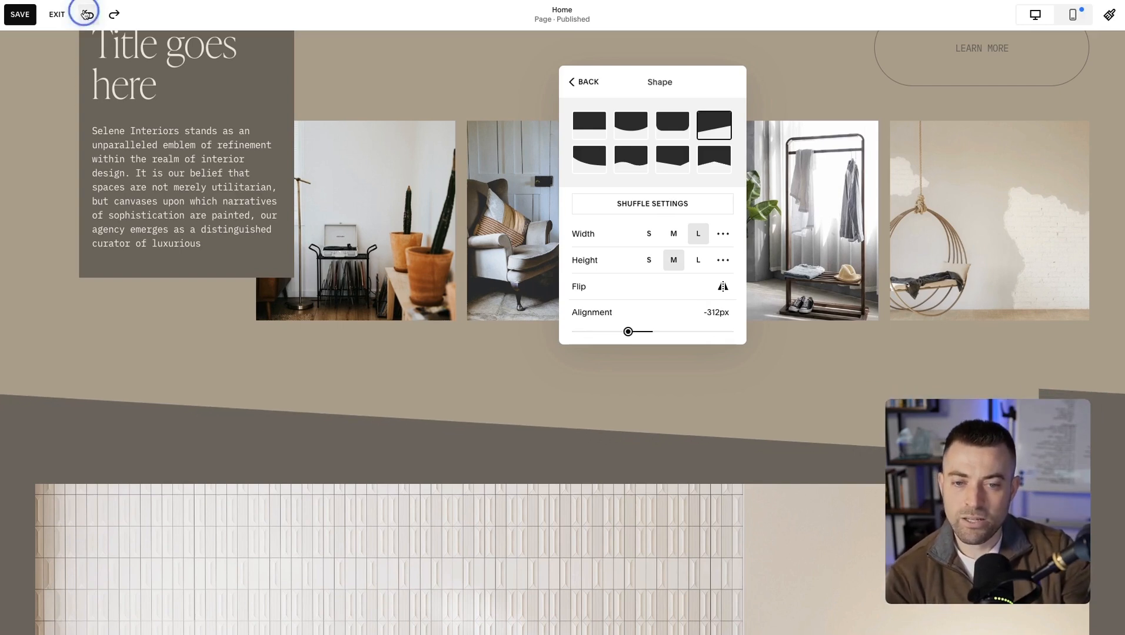
left_click(85, 14)
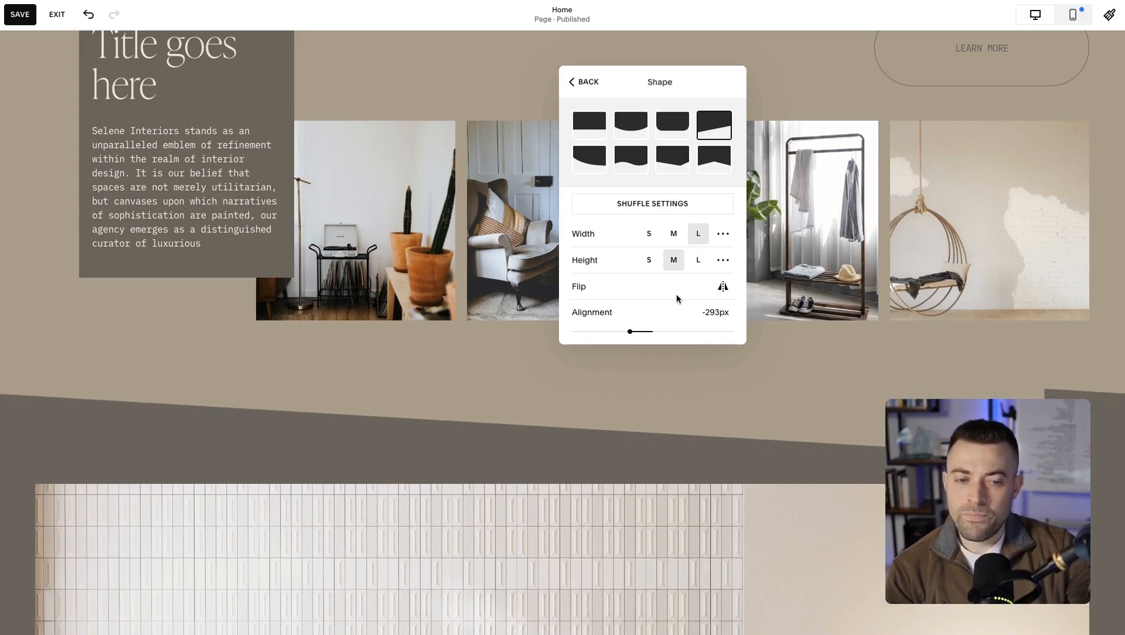
Set the divider's alignment to about -2px and keep the slanted shape after trying the curved one.
left_click(651, 332)
left_click_drag(653, 330, 651, 331)
scroll(679, 260, "up", 1)
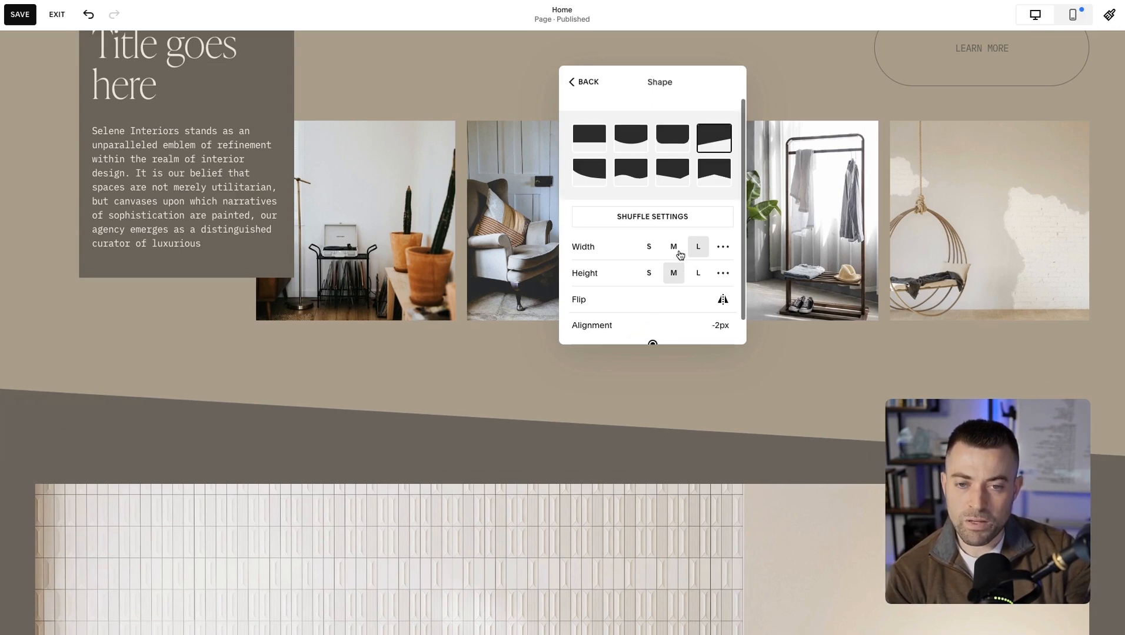
left_click(631, 141)
left_click(727, 150)
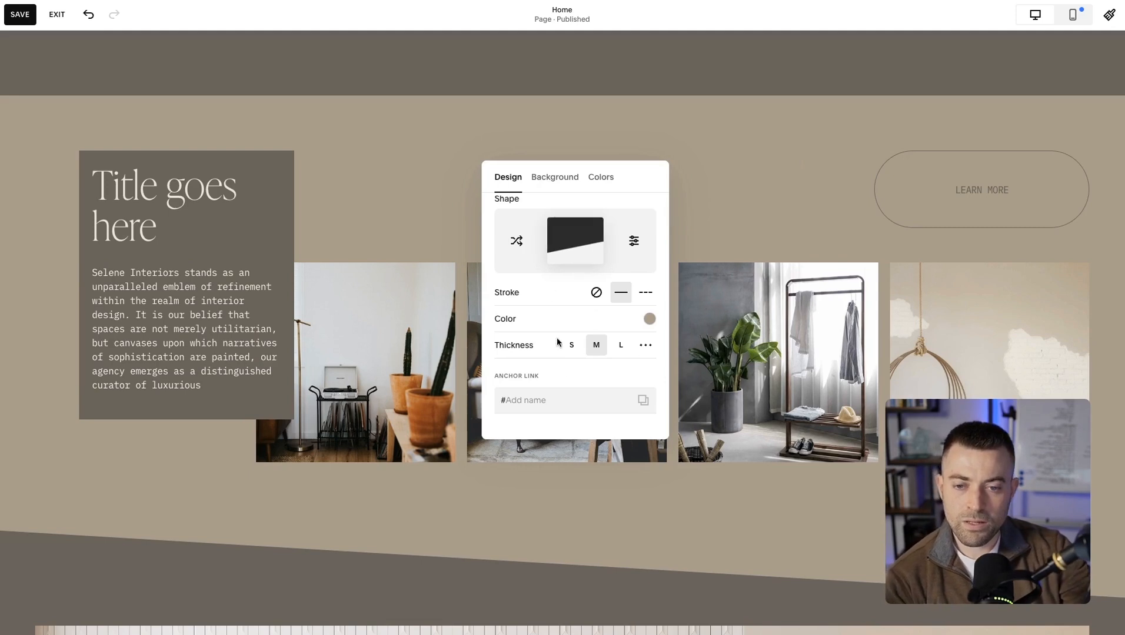
left_click(565, 401)
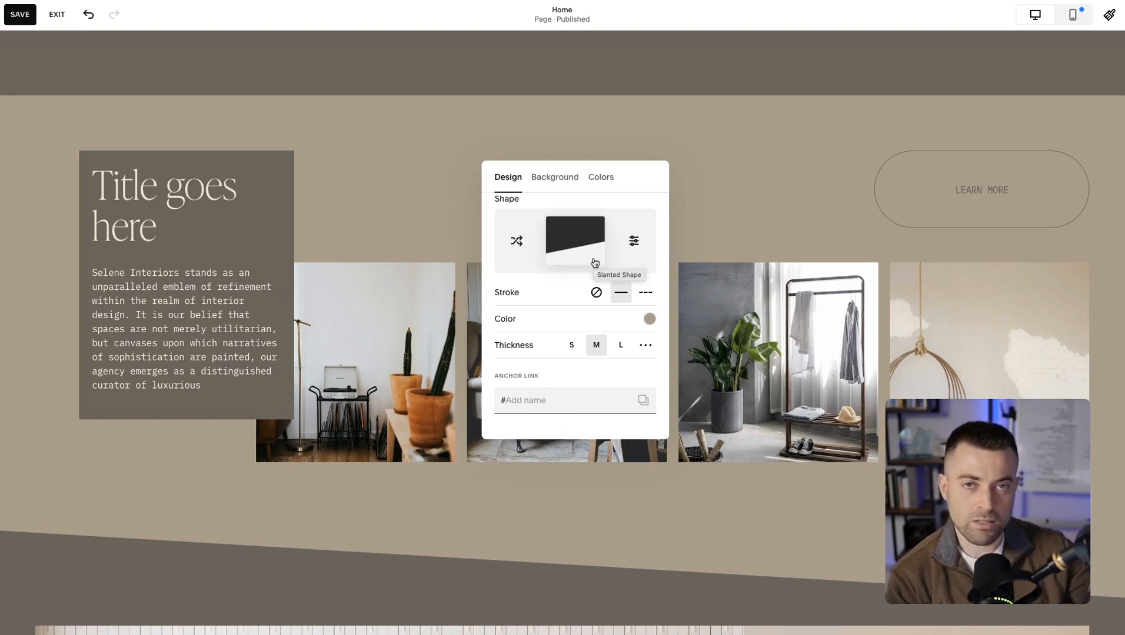
Add a blank section between the hero section and the gallery section.
left_click(562, 99)
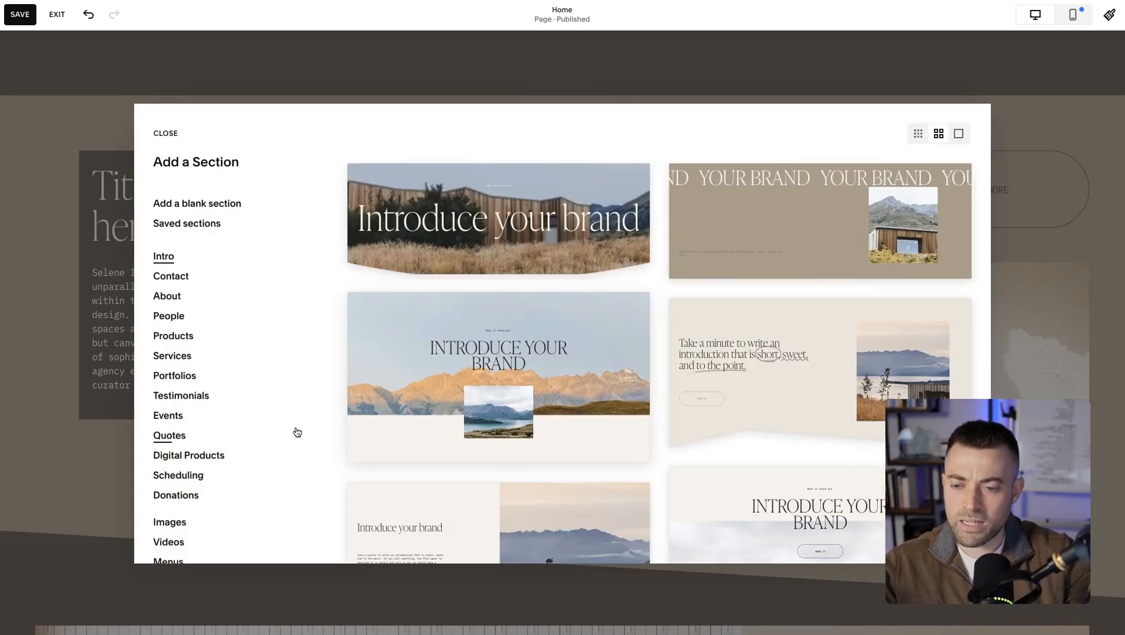
scroll(218, 487, "down", 3)
left_click(195, 483)
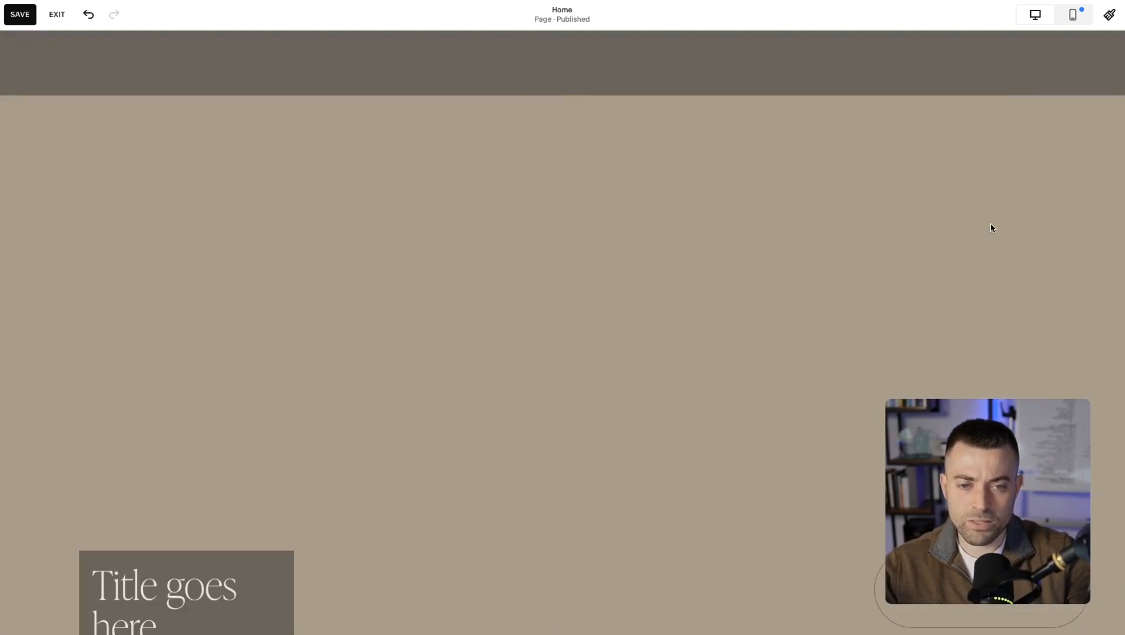
Remove the blank section above the gallery section and confirm its removal.
left_click(1058, 125)
left_click_drag(1069, 186, 586, 155)
scroll(540, 392, "down", 2)
left_click(292, 241)
left_click(1072, 180)
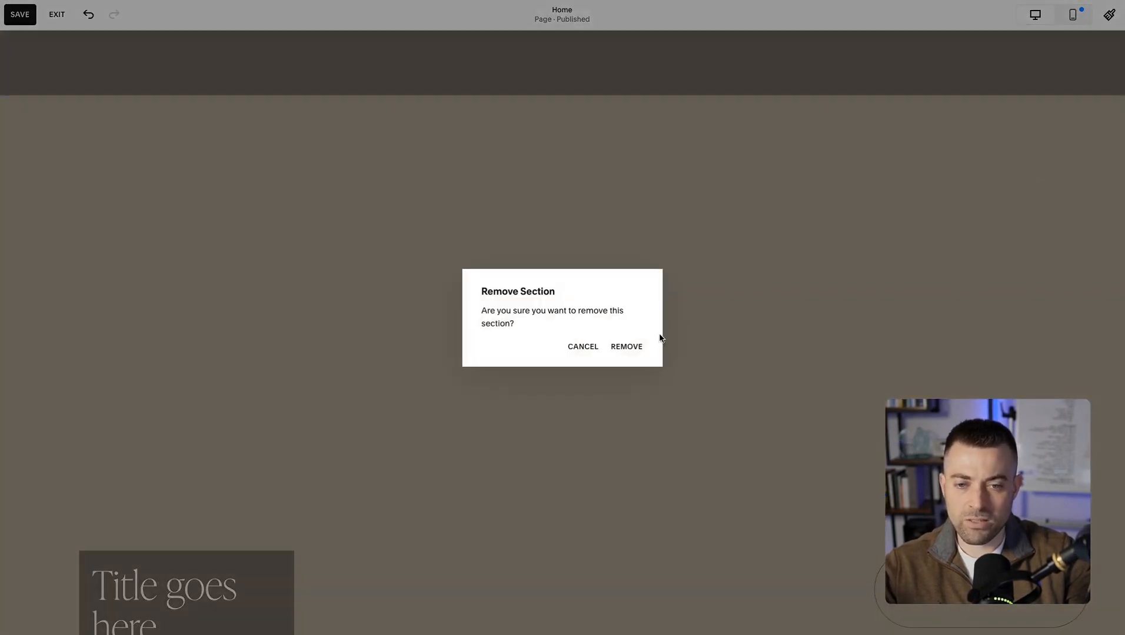
left_click(635, 345)
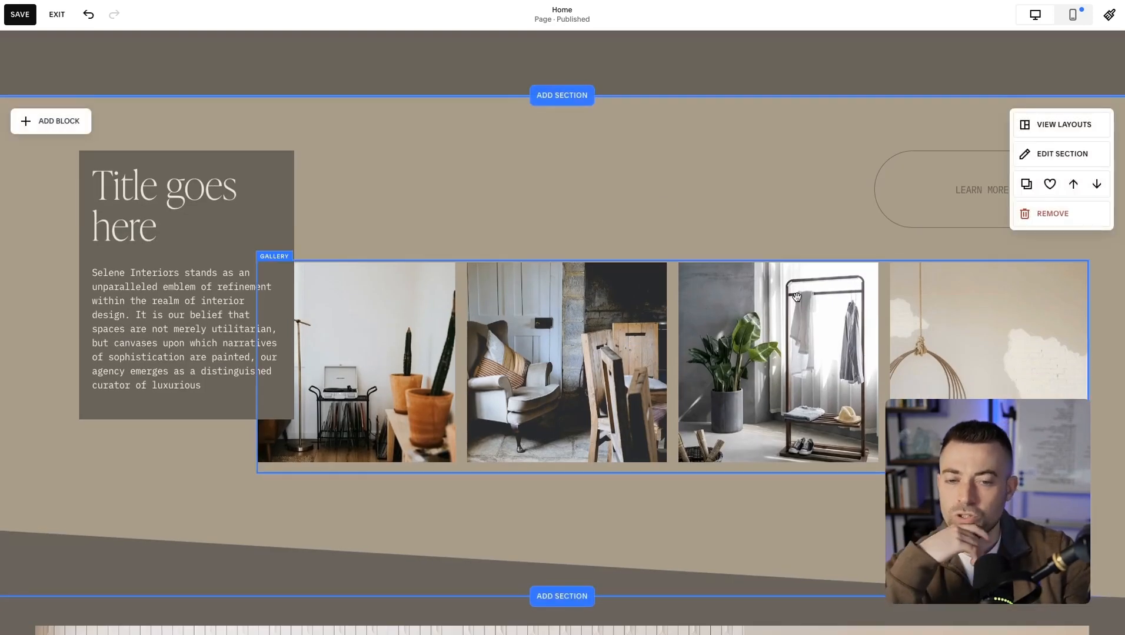
Open the gallery section's settings and look through its design, background and color options.
scroll(765, 339, "down", 1)
left_click(1064, 97)
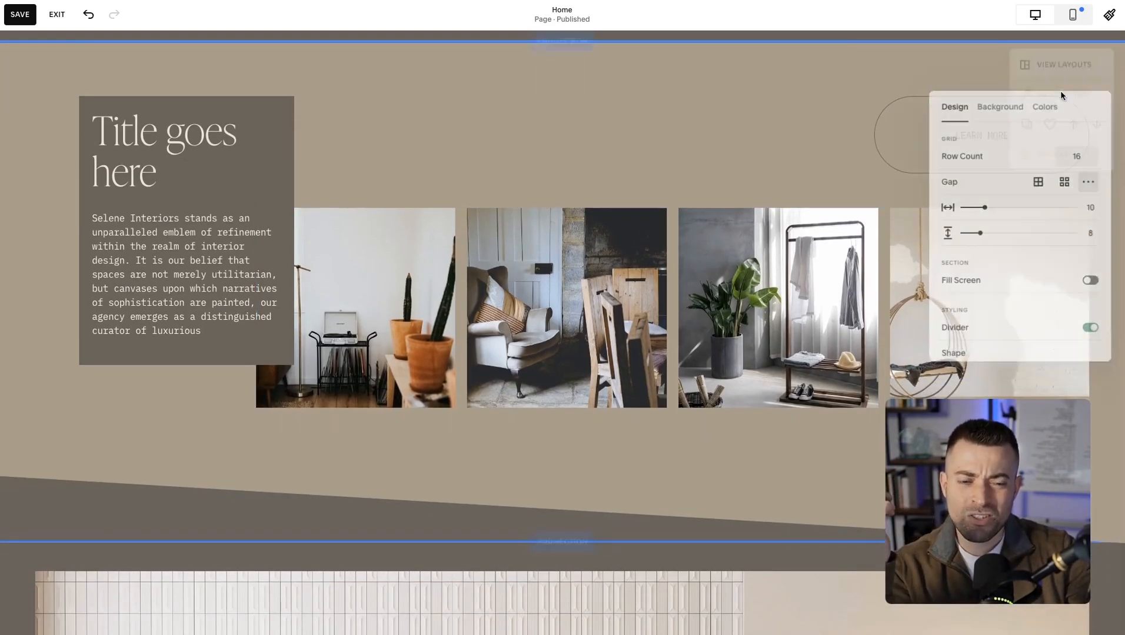
left_click(995, 104)
left_click(1040, 104)
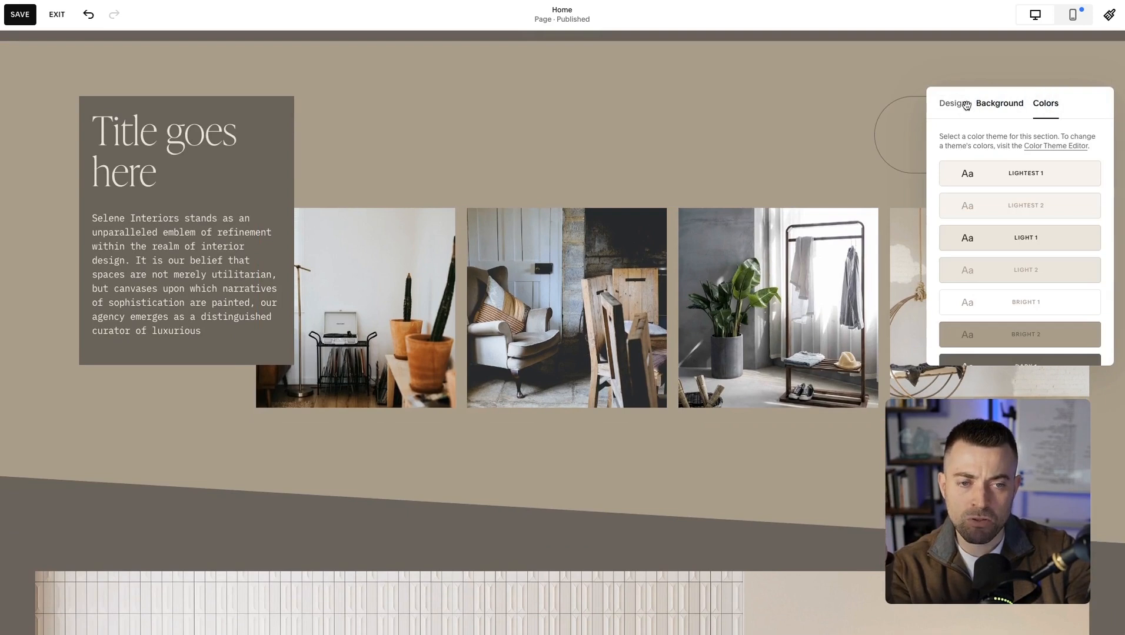
left_click(970, 104)
left_click_drag(1021, 103, 741, 103)
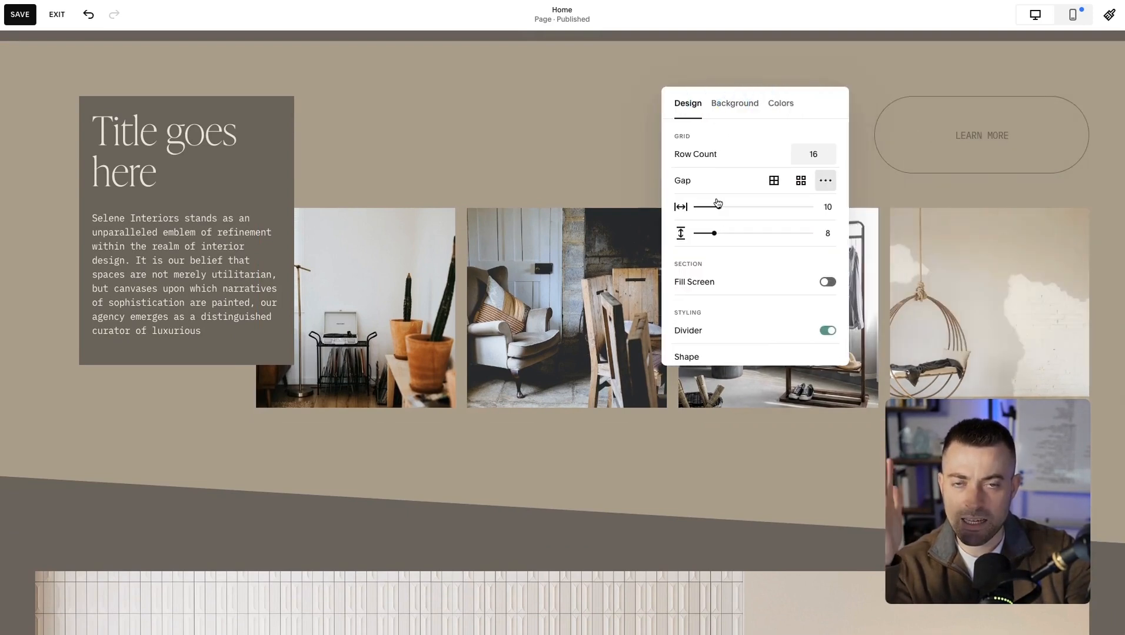
scroll(718, 203, "down", 2)
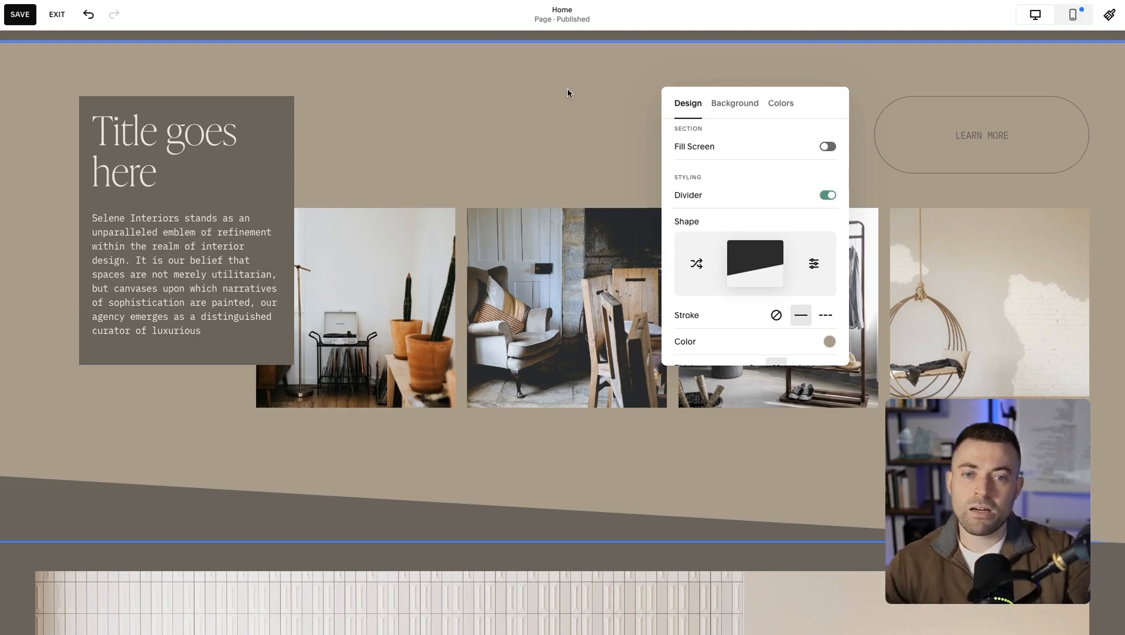
Try the Inset background width on the gallery section, then return it to Full Bleed.
left_click(749, 115)
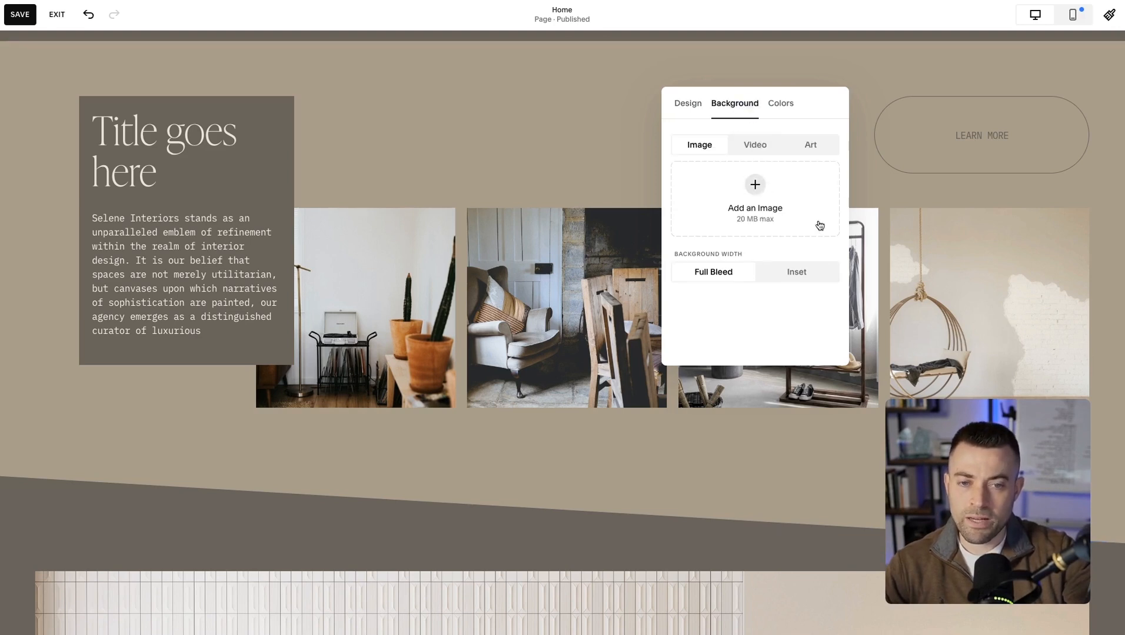
left_click(795, 274)
left_click(727, 281)
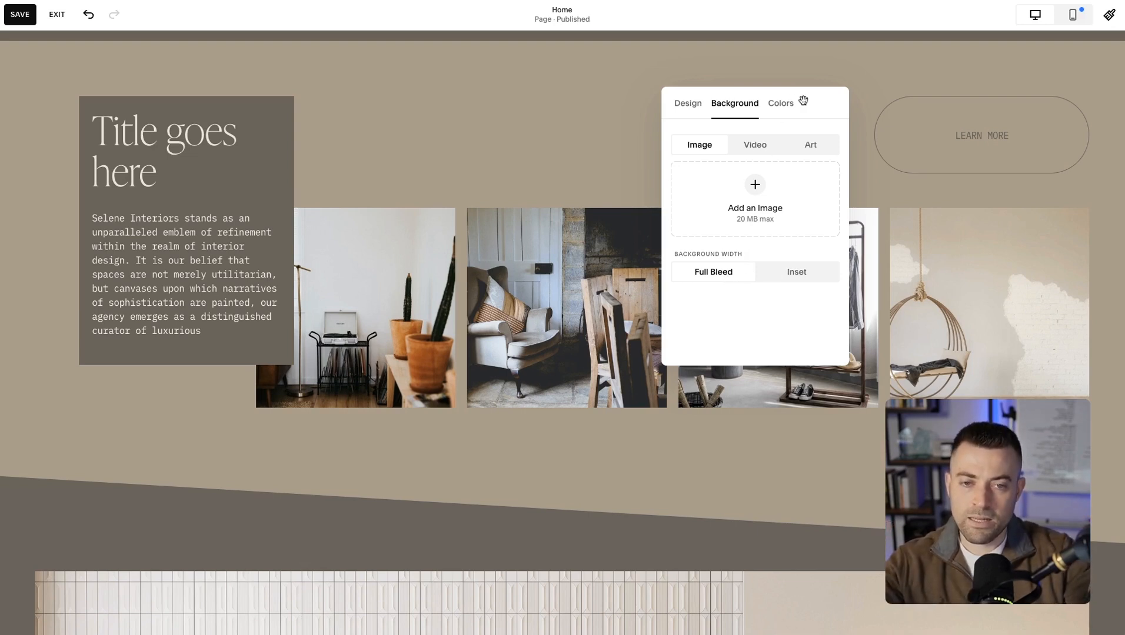
Set the gallery section's color theme to Lightest 1 after trying Light 1, and close the section settings.
left_click(804, 102)
left_click(784, 173)
left_click(778, 241)
left_click(766, 172)
left_click(510, 114)
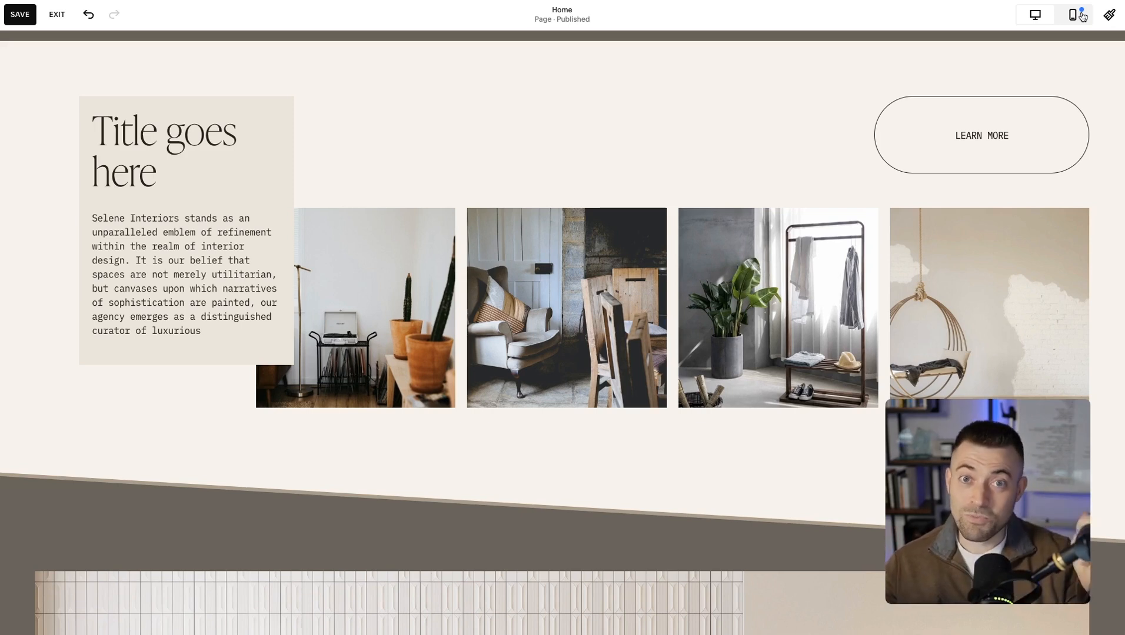
Switch to the mobile view and review how the gallery section's blocks are stacked.
left_click(1081, 16)
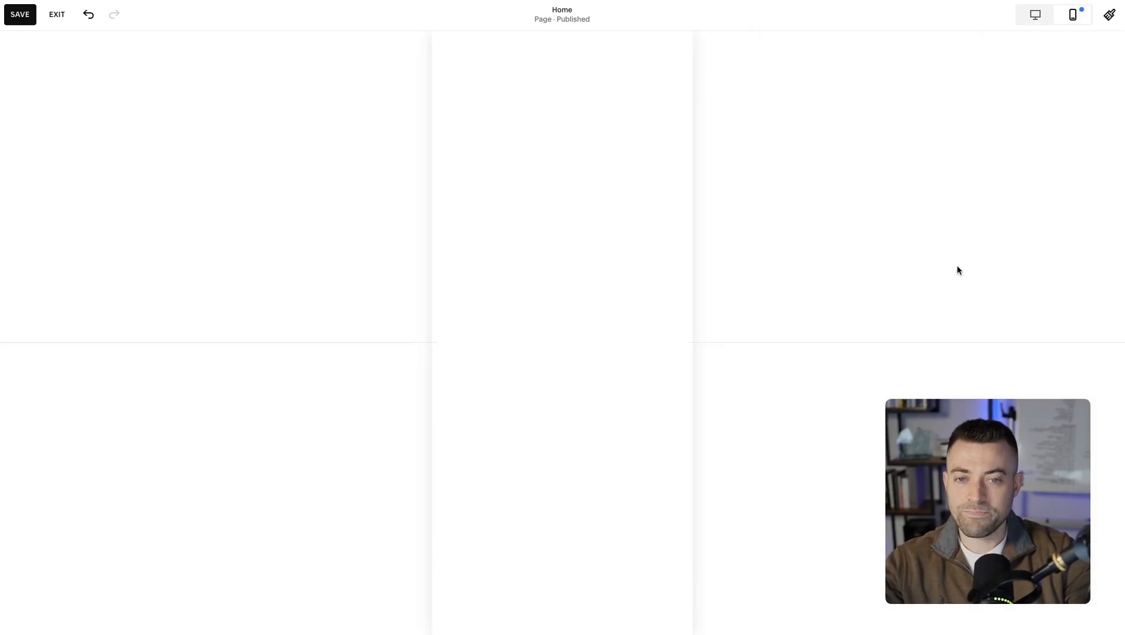
scroll(638, 289, "up", 2)
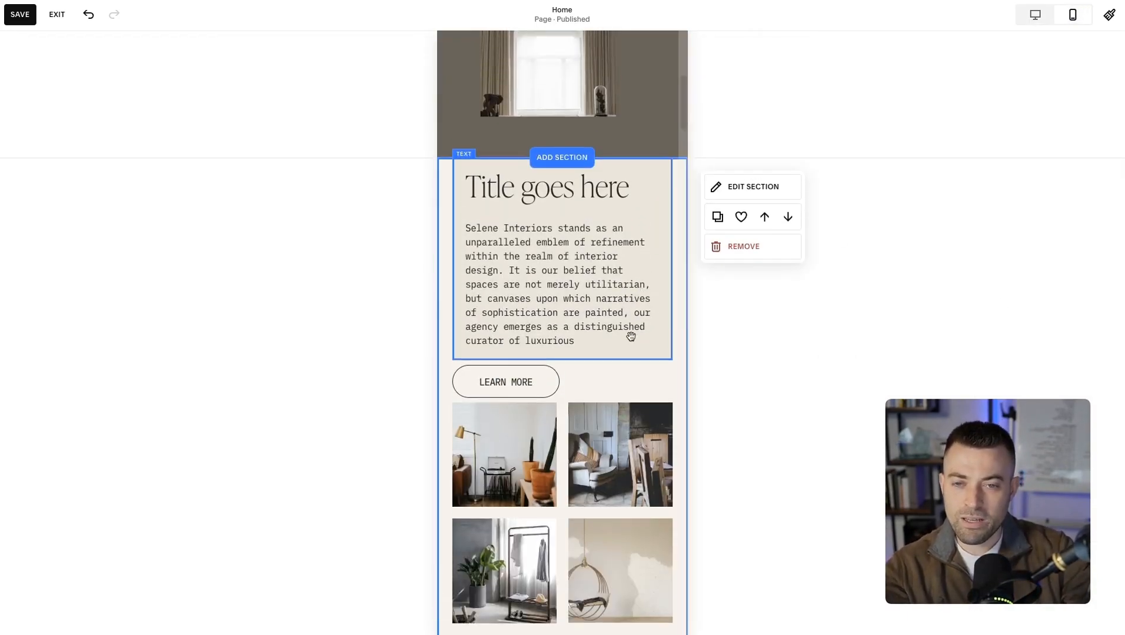
scroll(630, 331, "down", 5)
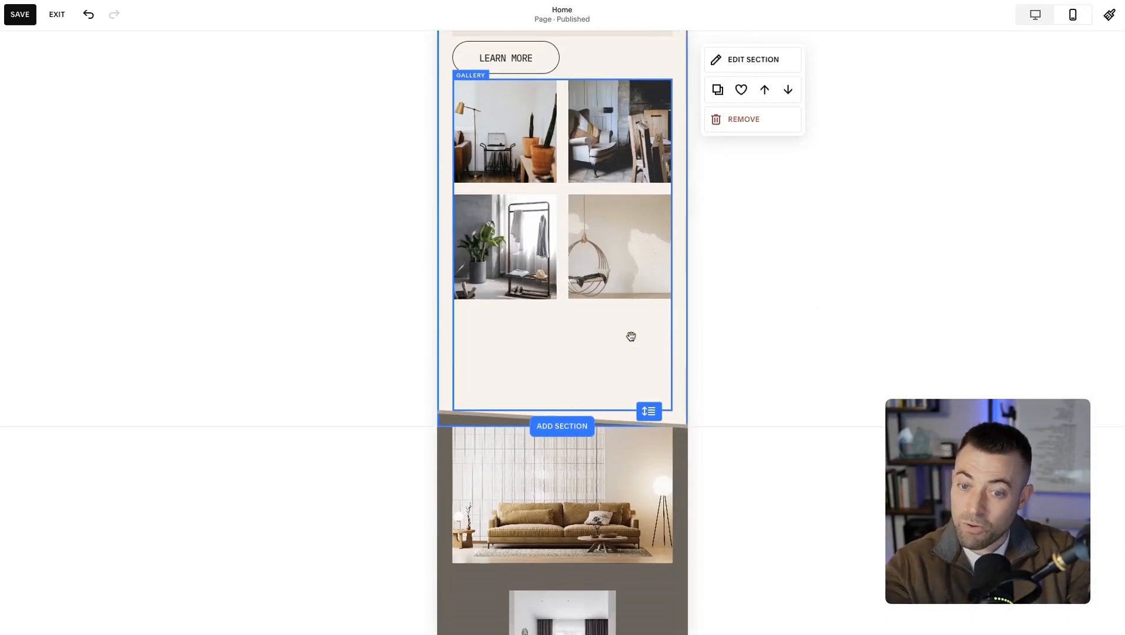
scroll(631, 336, "down", 3)
scroll(631, 337, "up", 3)
scroll(631, 337, "down", 2)
scroll(628, 338, "up", 6)
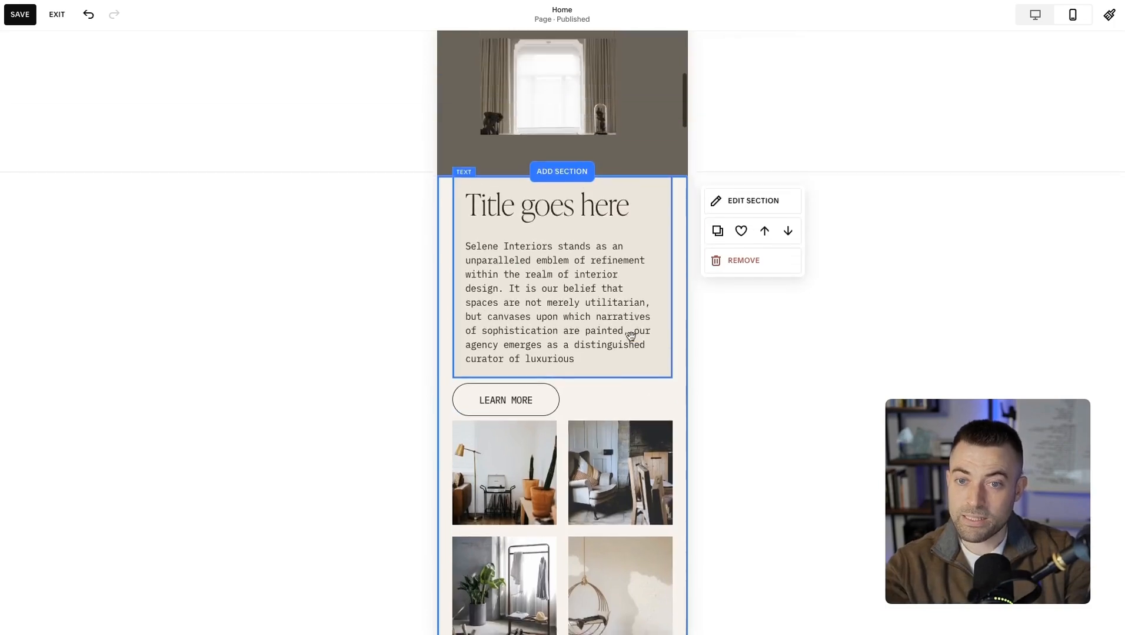
In the mobile layout, move the text block down one row, the Learn More button two rows and the gallery three rows.
left_click(591, 318)
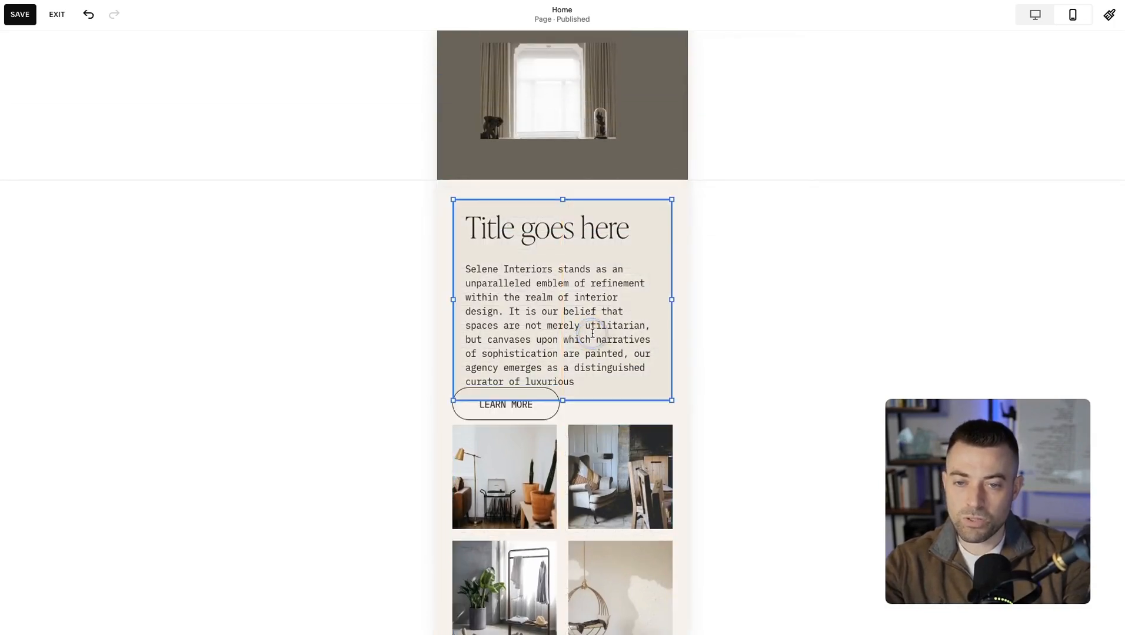
scroll(585, 329, "down", 2)
left_click_drag(525, 284, 525, 320)
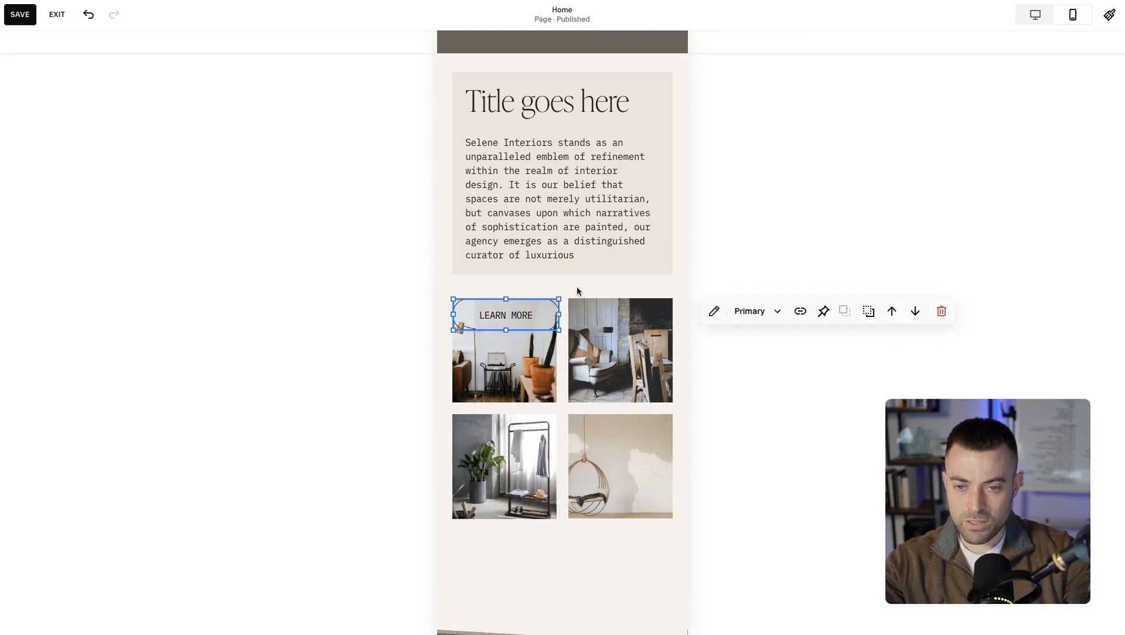
left_click(596, 347)
left_click_drag(597, 347, 598, 400)
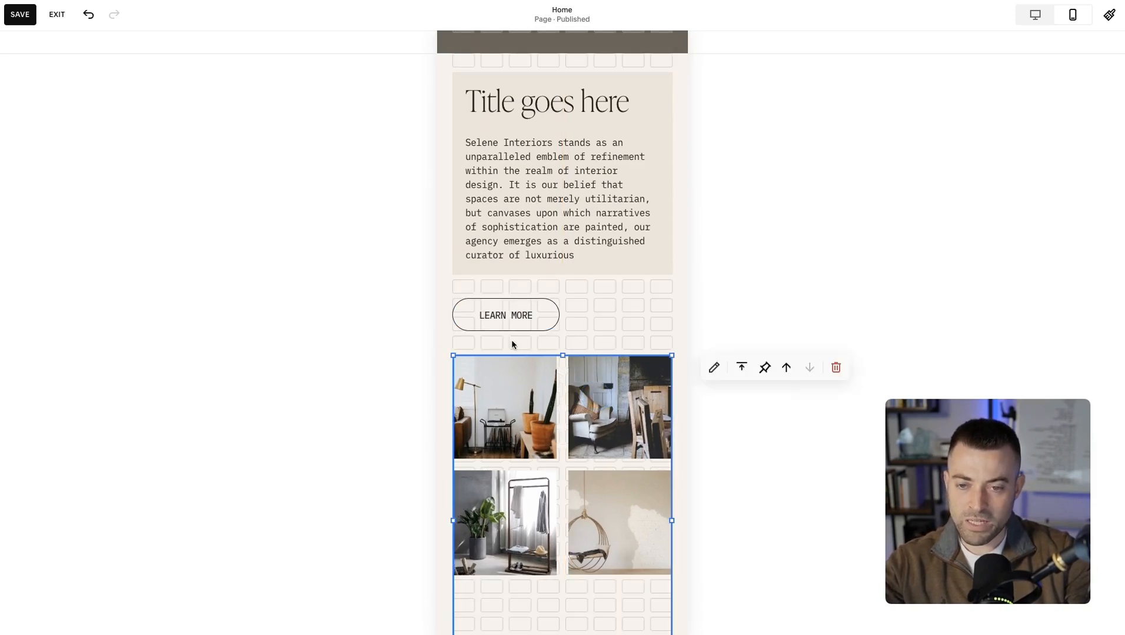
left_click(610, 309)
Select the text block and Learn More button together and move them down one row.
scroll(602, 306, "up", 3)
left_click(595, 310)
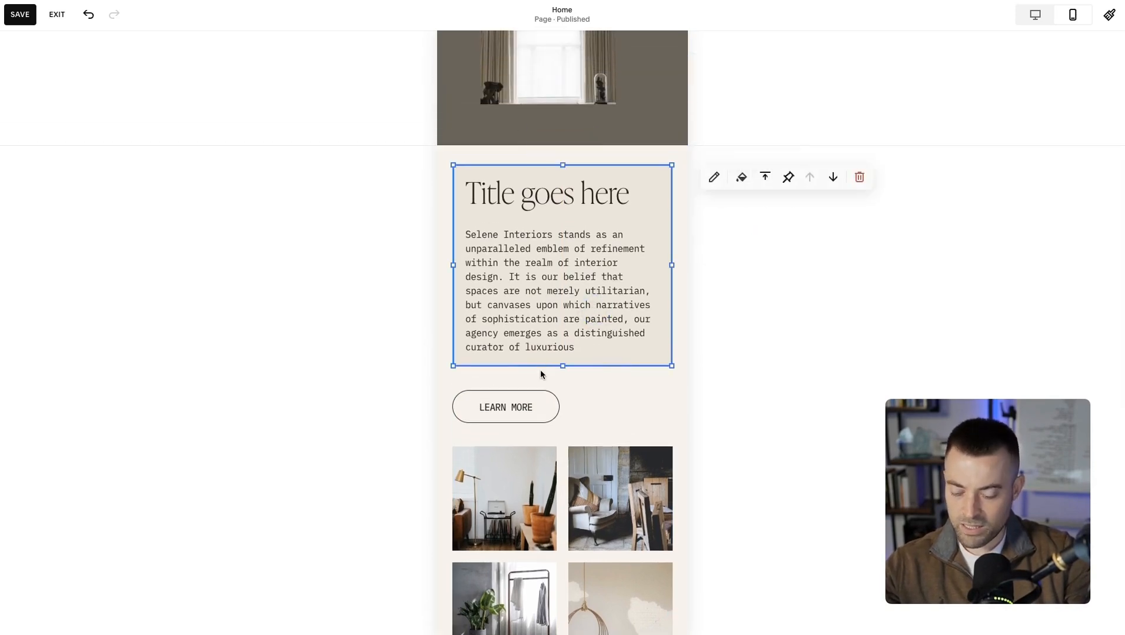
left_click(516, 396, "shift")
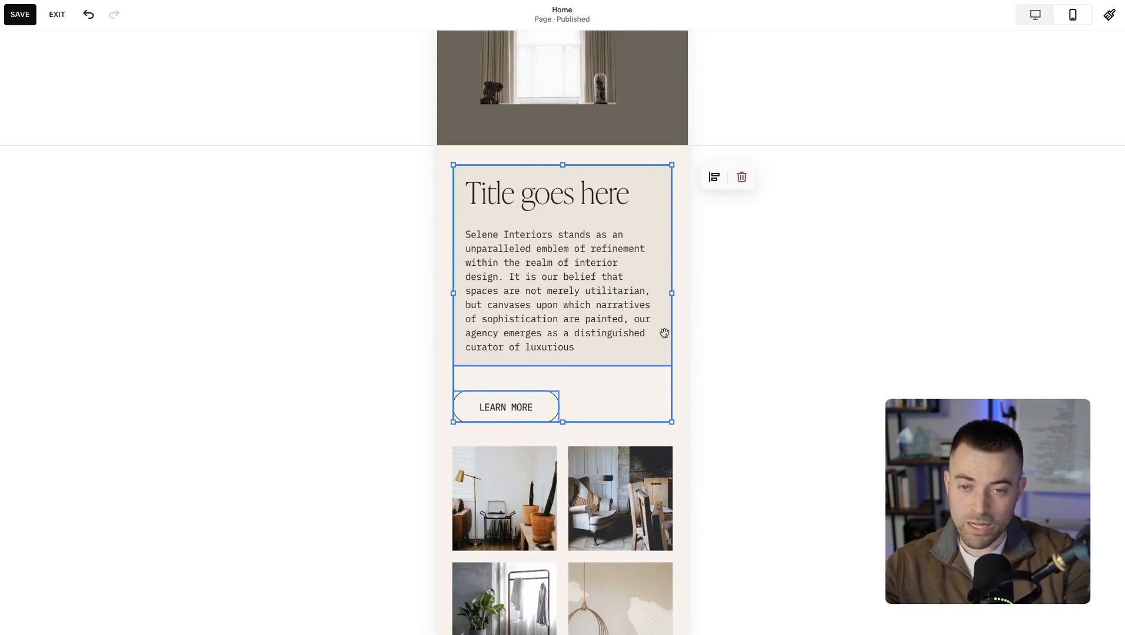
key("Down")
left_click(624, 160)
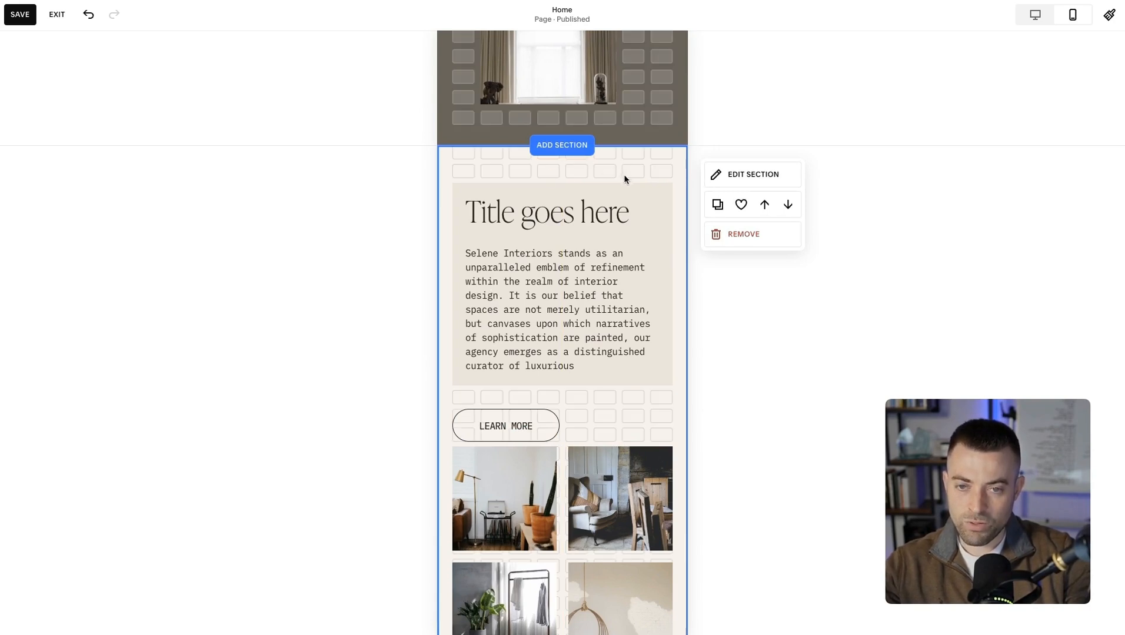
Move the mobile gallery block down one row to restore the gap below the Learn More button.
scroll(531, 413, "down", 3)
left_click(530, 413)
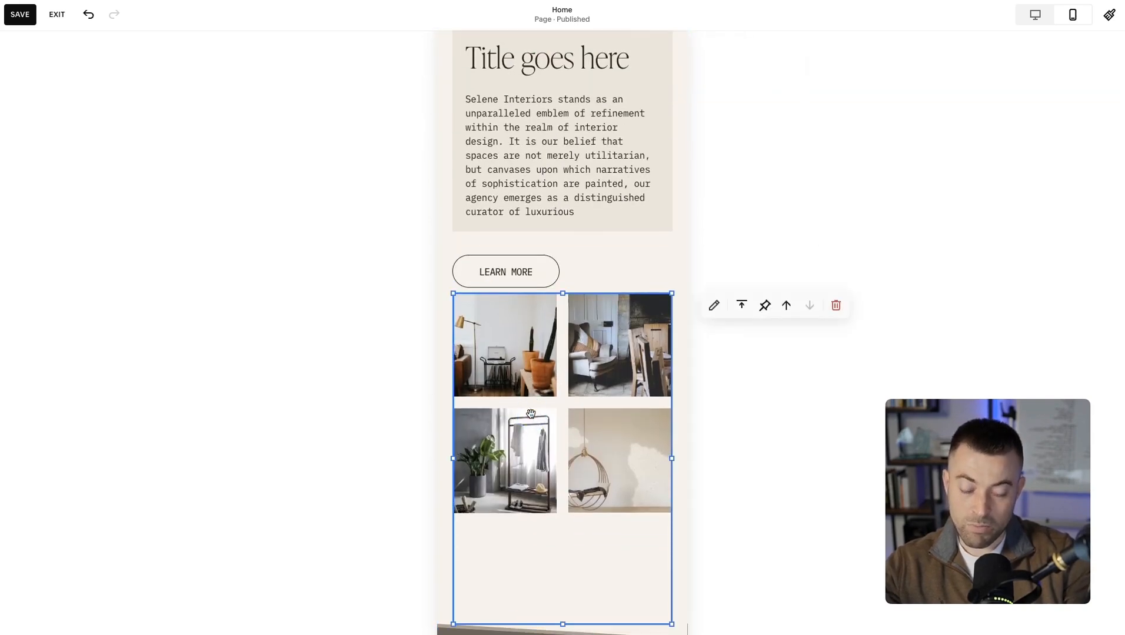
key("Down")
key("Down")
key("Up")
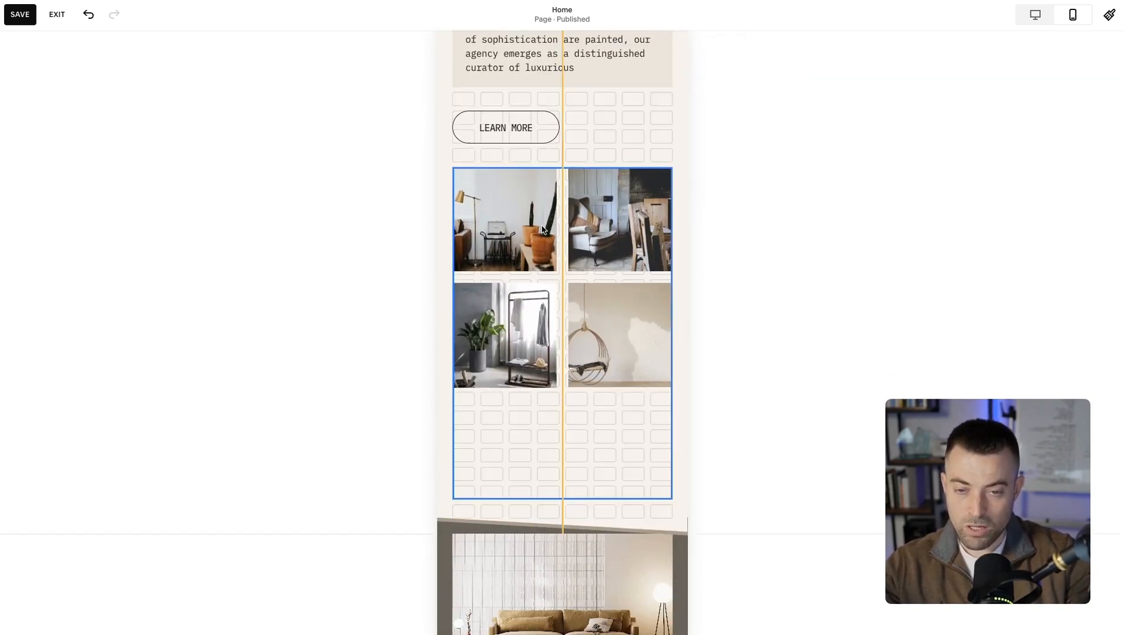
Shorten the mobile gallery block to fit its four images and center them vertically within it.
left_click_drag(562, 501, 571, 392)
left_click(741, 180)
left_click(741, 207)
left_click(604, 431)
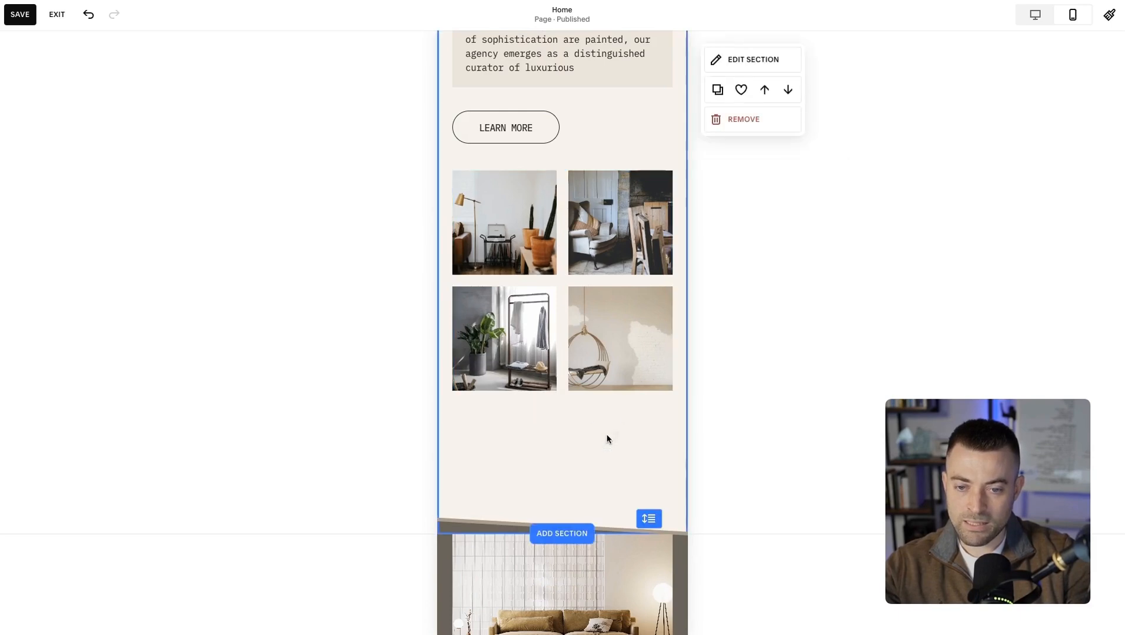
Reduce the mobile section's height to remove the empty rows below the gallery, and review the finished layout.
left_click_drag(648, 517, 650, 429)
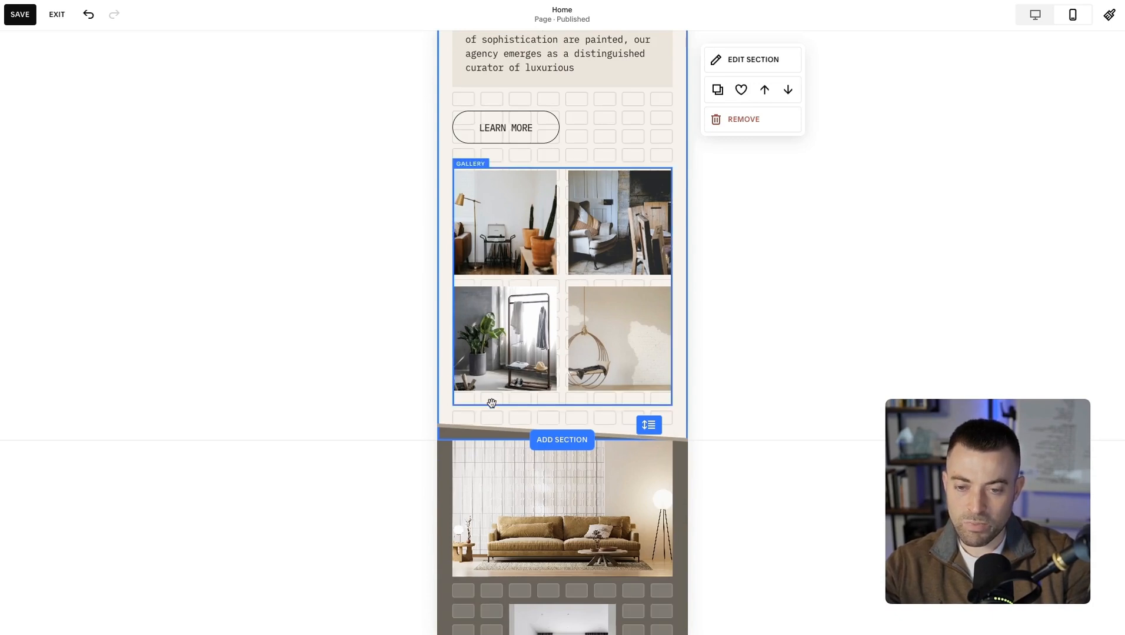
scroll(493, 423, "up", 7)
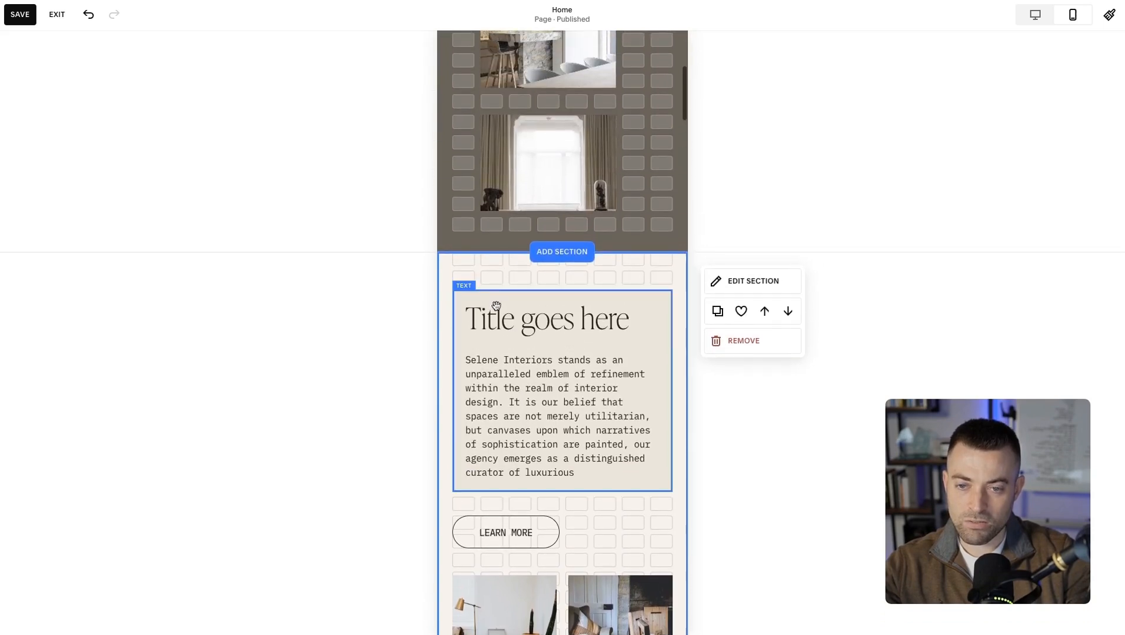
scroll(497, 275, "down", 5)
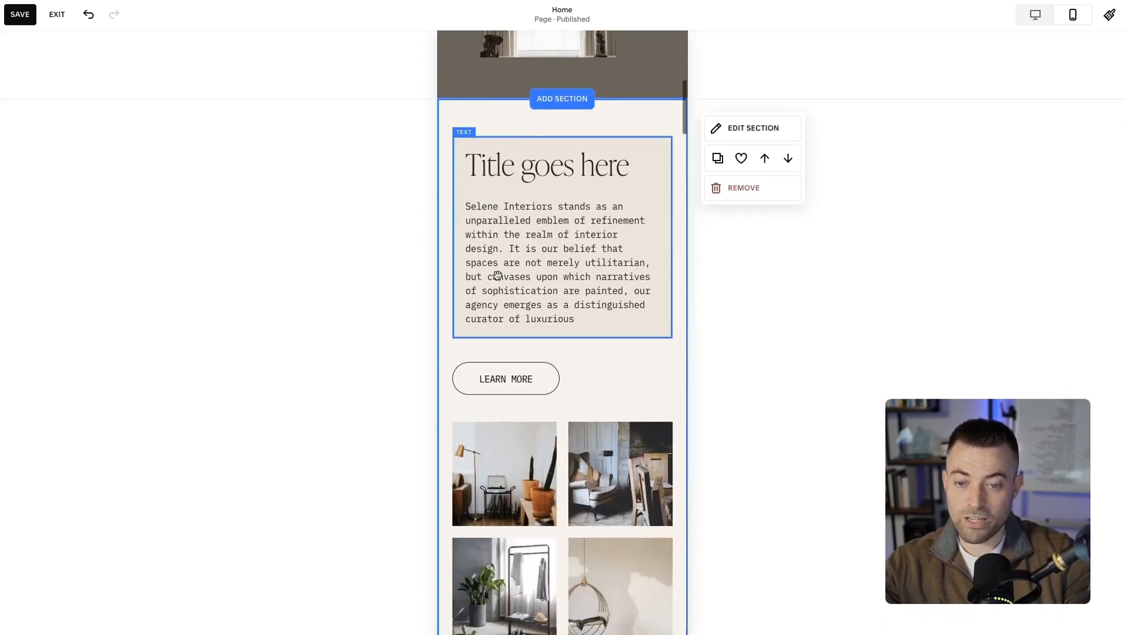
scroll(497, 275, "down", 1)
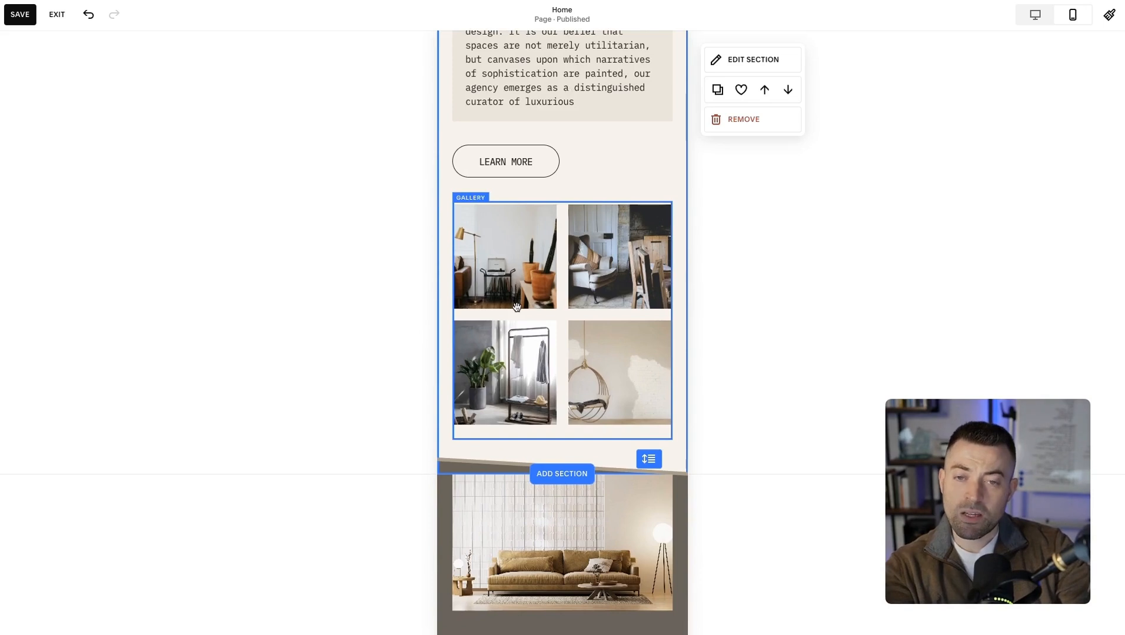
Return to the desktop view, check the section's layout and save the page.
left_click(1034, 18)
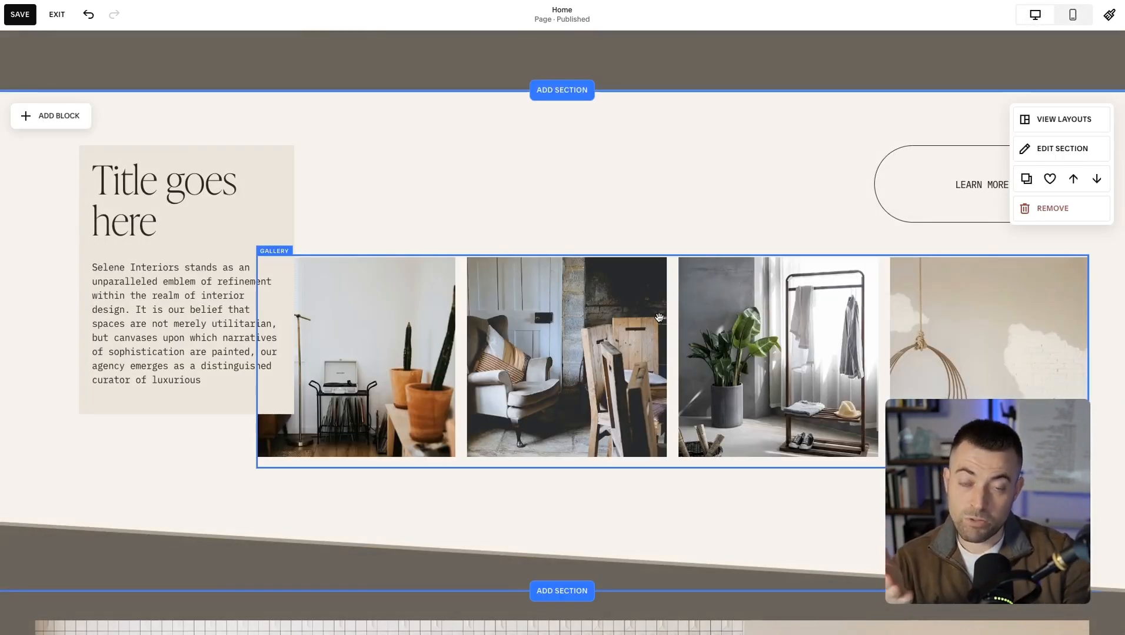
scroll(659, 317, "down", 5)
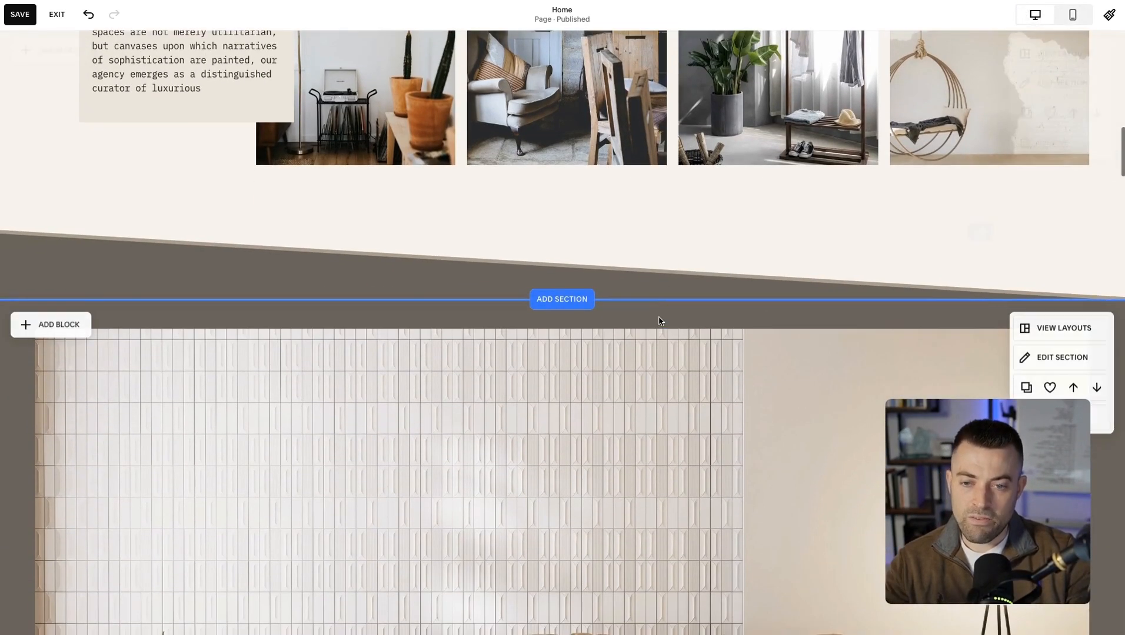
scroll(659, 321, "up", 4)
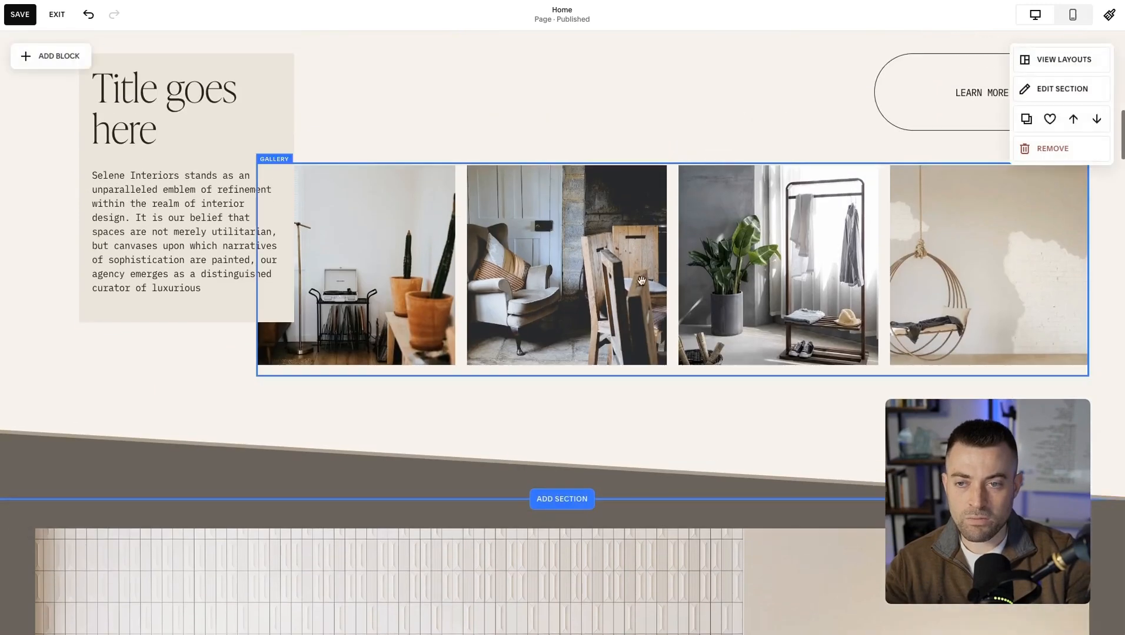
left_click(27, 16)
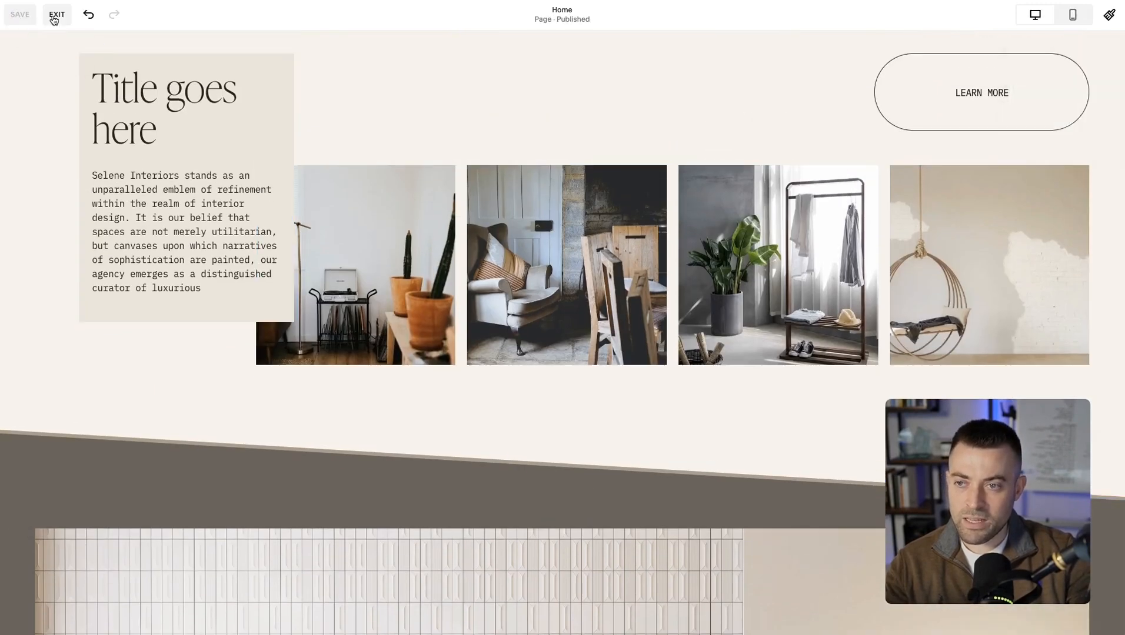
Select the text block, gallery and Learn More button together, and try moving and resizing them as one group.
scroll(121, 214, "up", 1)
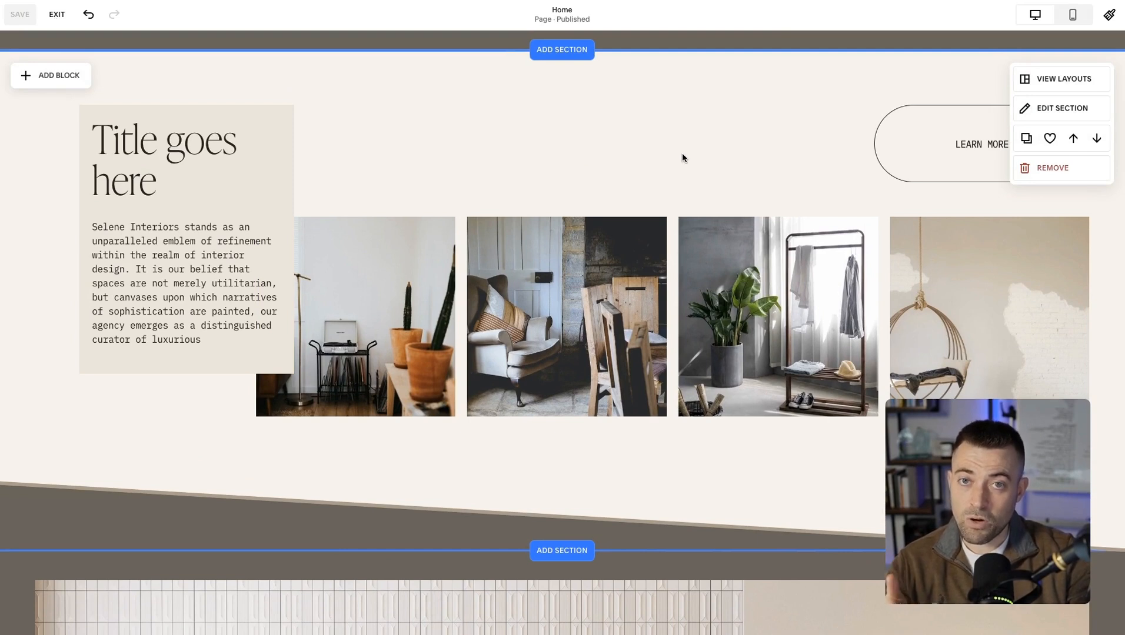
left_click(235, 114)
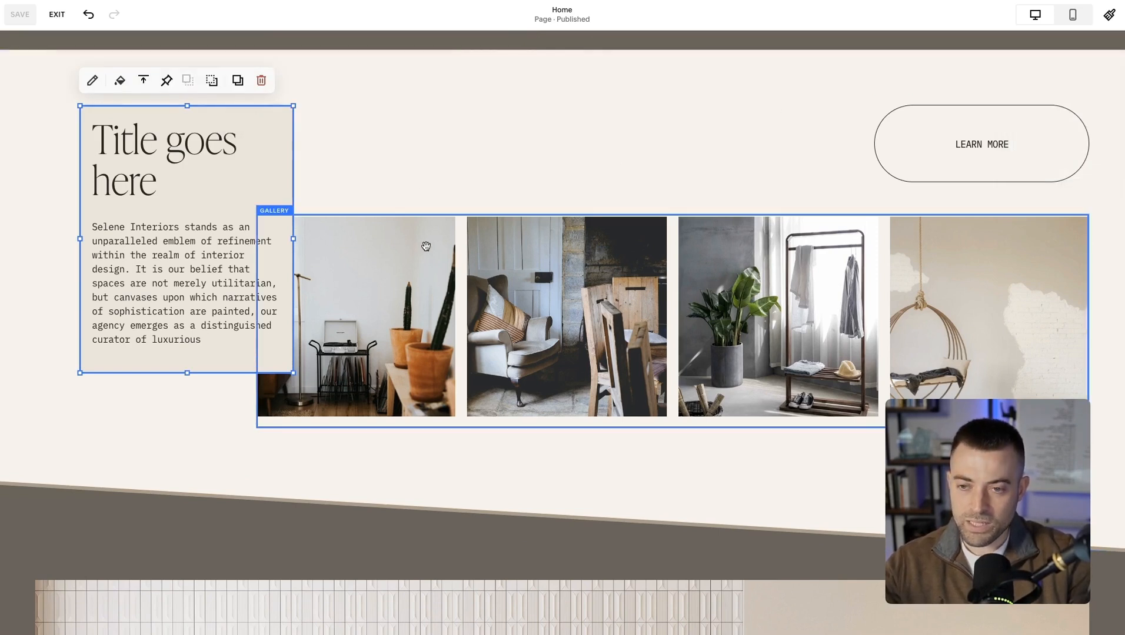
left_click(435, 245, "shift")
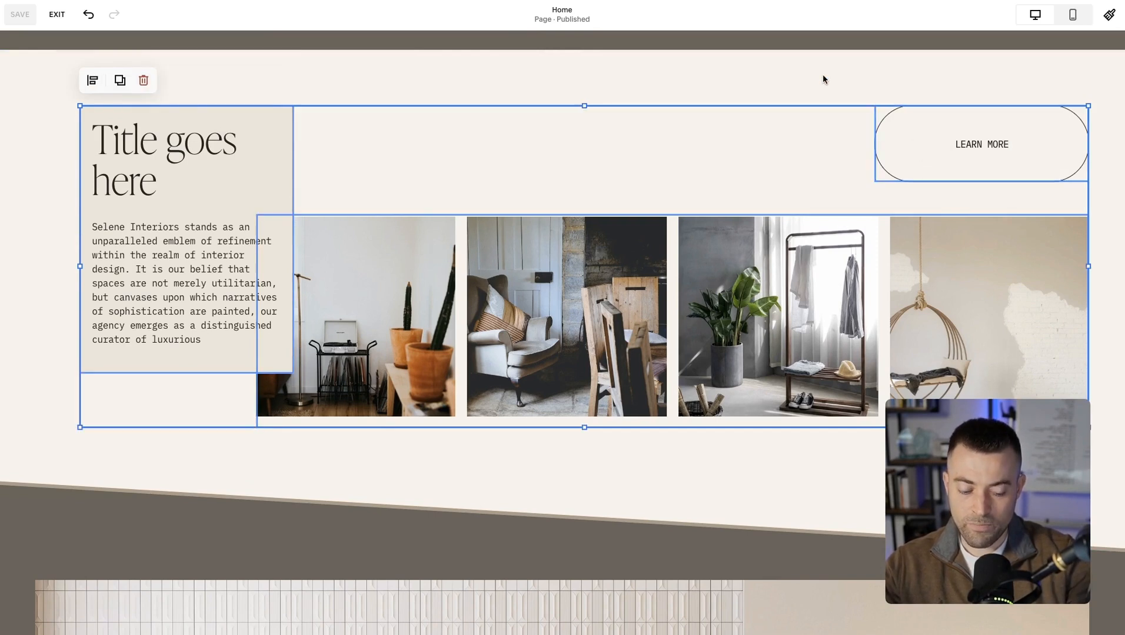
left_click_drag(731, 176, 753, 183)
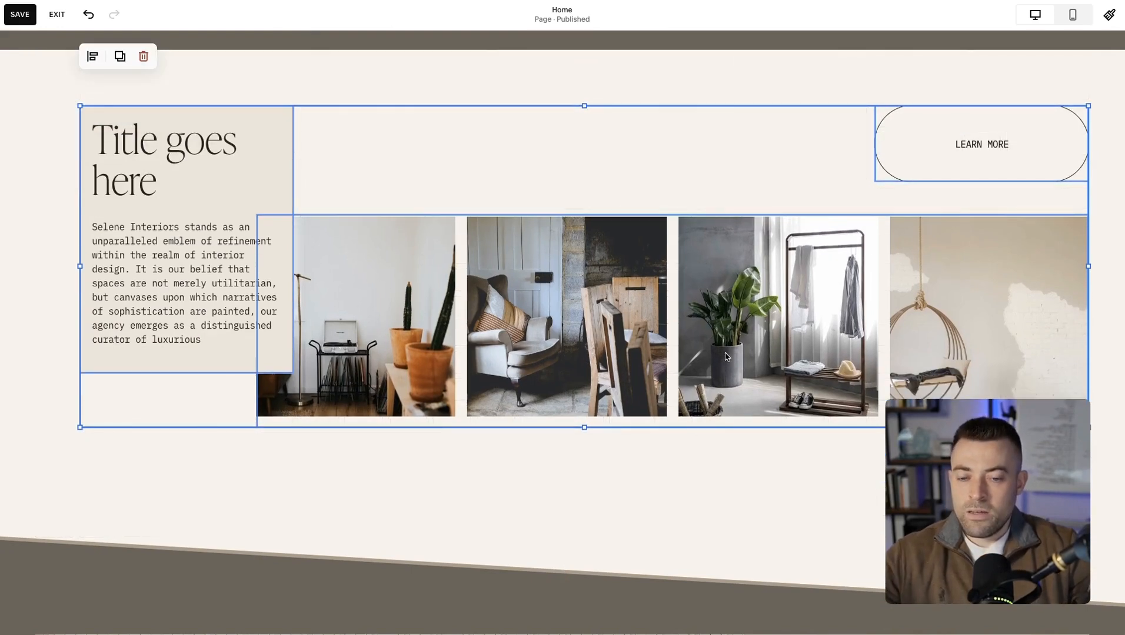
mouse_move(81, 106)
left_mouse_down()
mouse_move(429, 243)
mouse_move(216, 158)
mouse_move(121, 94)
mouse_move(282, 155)
mouse_move(30, 58)
mouse_move(38, 105)
mouse_move(80, 107)
left_mouse_up()
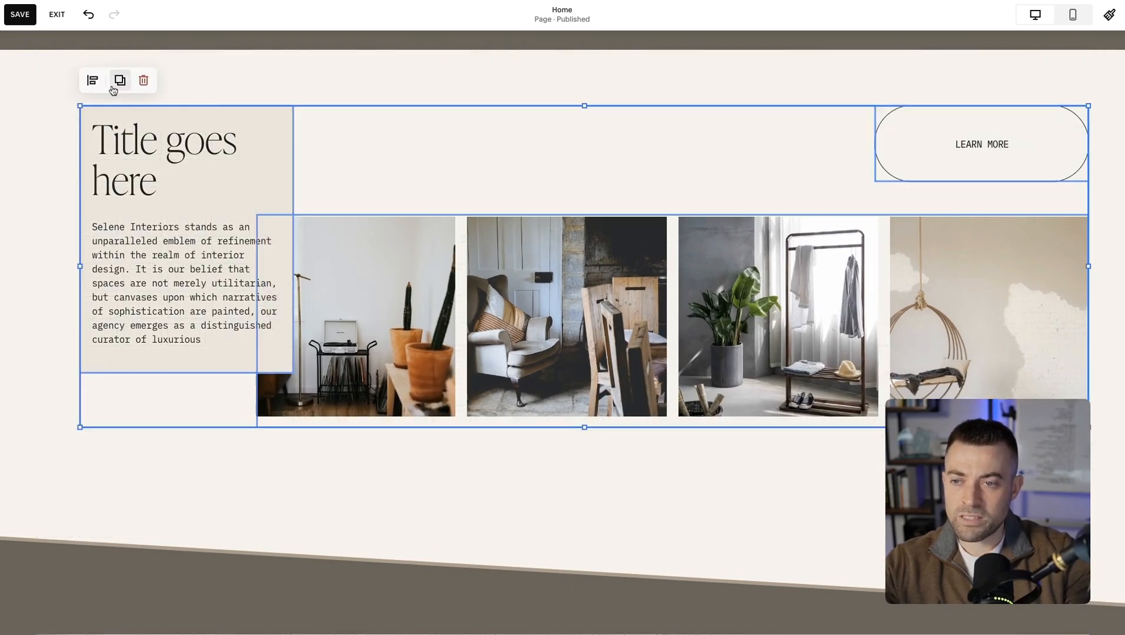
Try horizontal center, right and left alignment plus vertical top, middle and bottom alignment on the three selected blocks, then clear the selection.
left_click(93, 82)
left_click(117, 109)
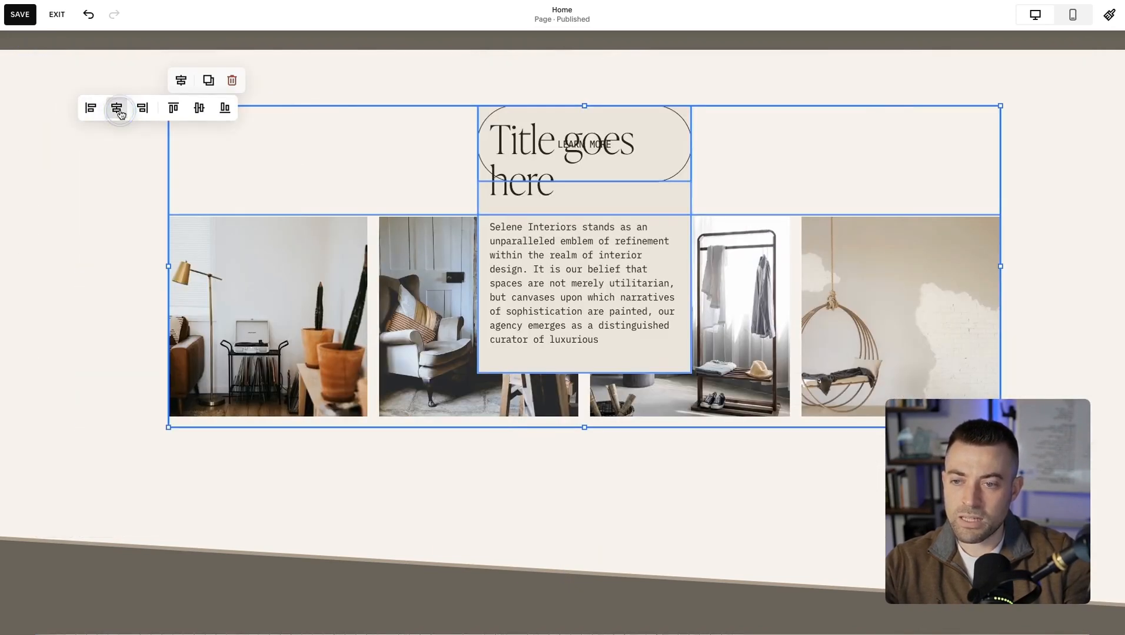
left_click(231, 110)
left_click(267, 111)
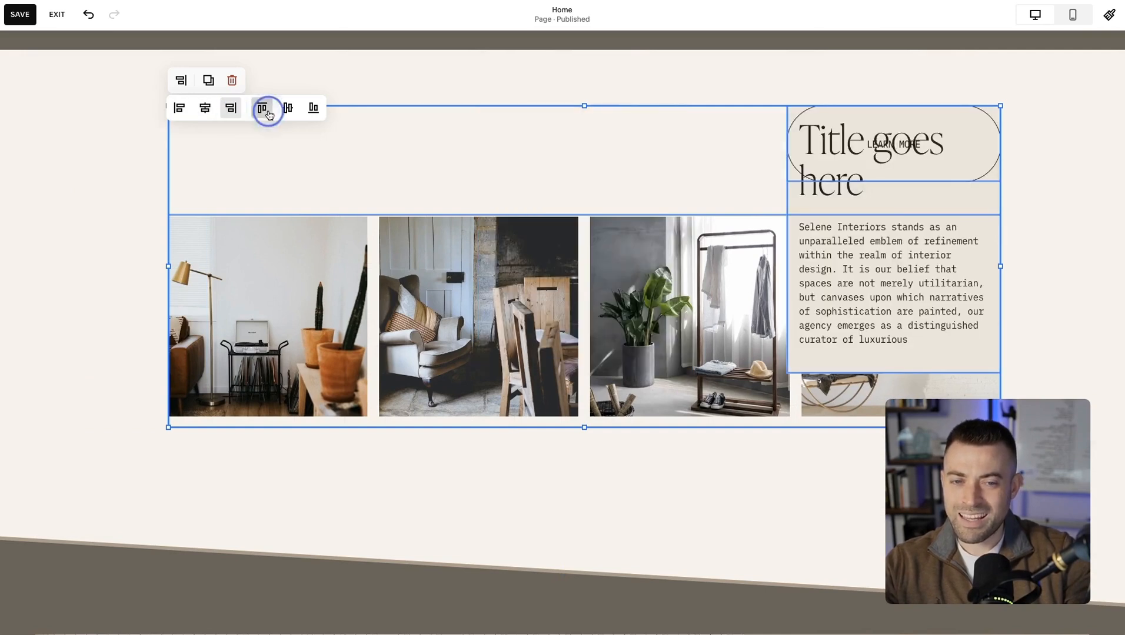
left_click(288, 109)
left_click(314, 110)
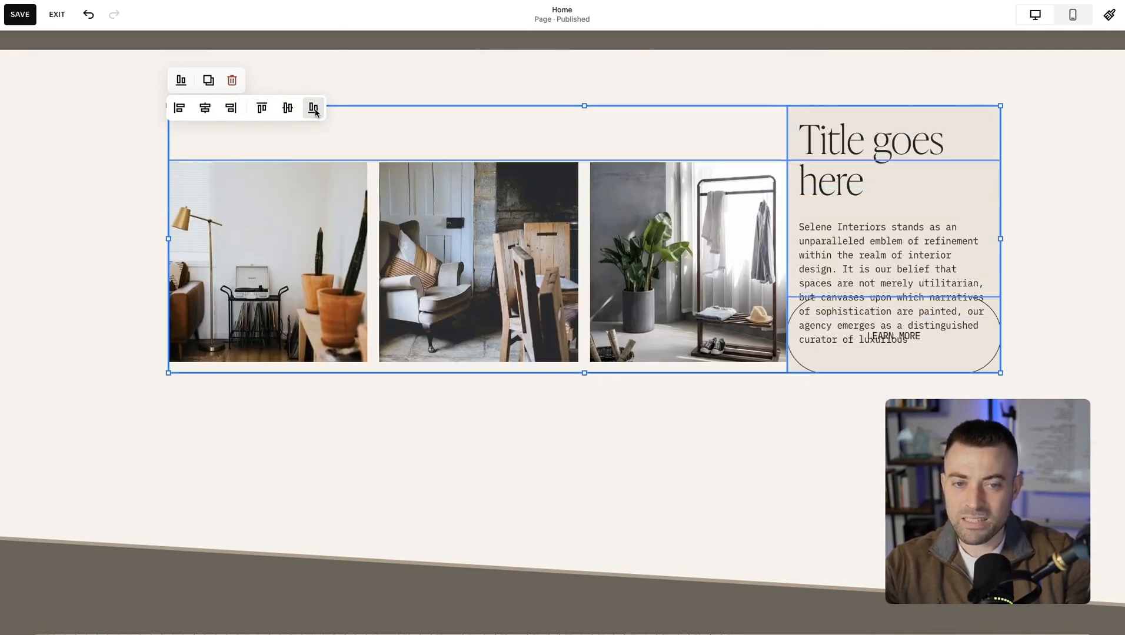
left_click(178, 109)
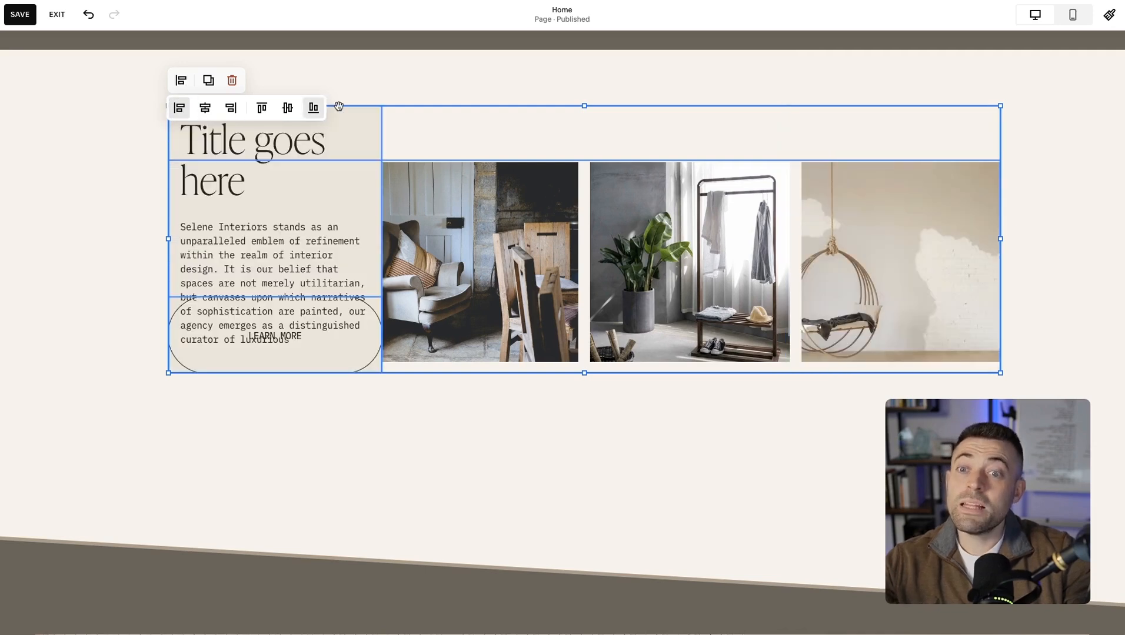
left_click(393, 87)
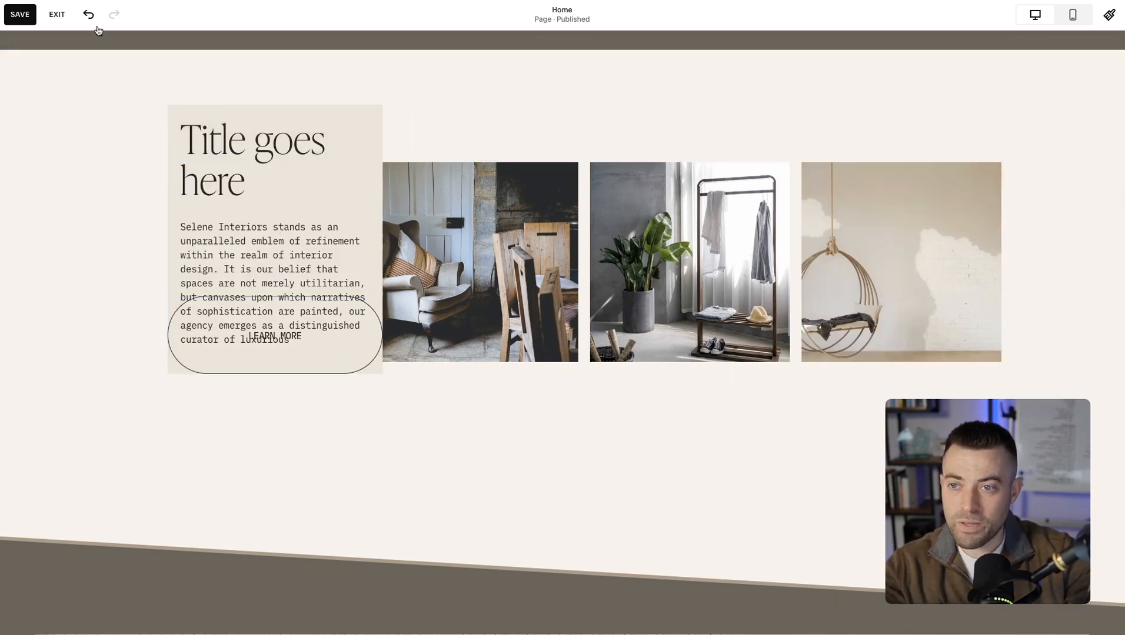
Undo the alignment changes made to the text block, gallery and Learn More button.
left_click(90, 18)
left_click(90, 18)
left_click(91, 18)
left_click(92, 21)
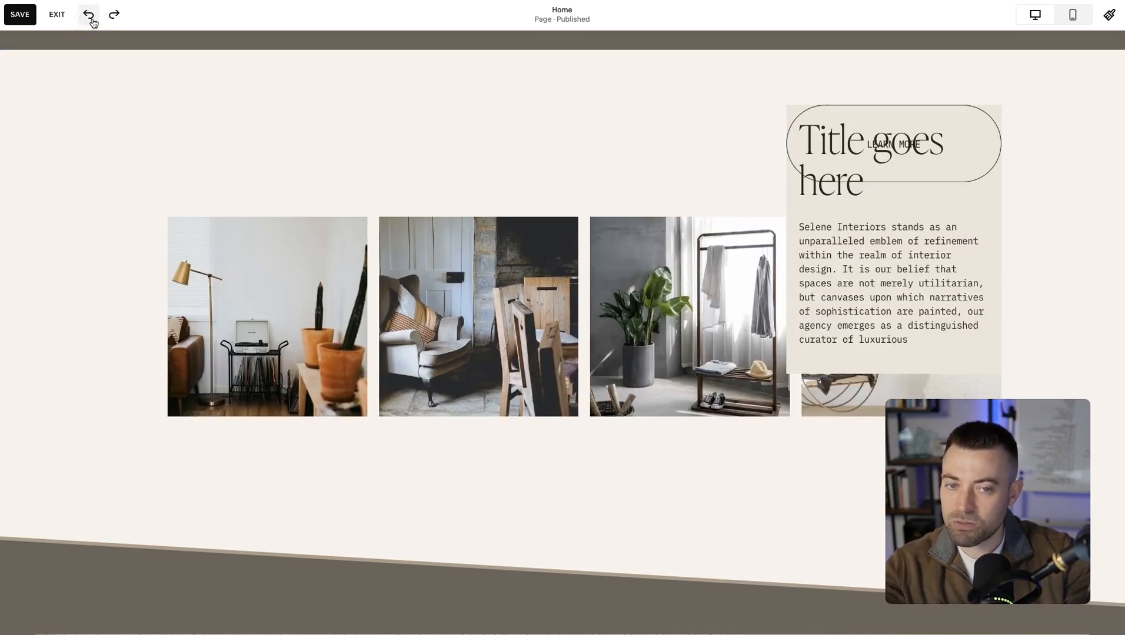
left_click(92, 21)
left_click(93, 18)
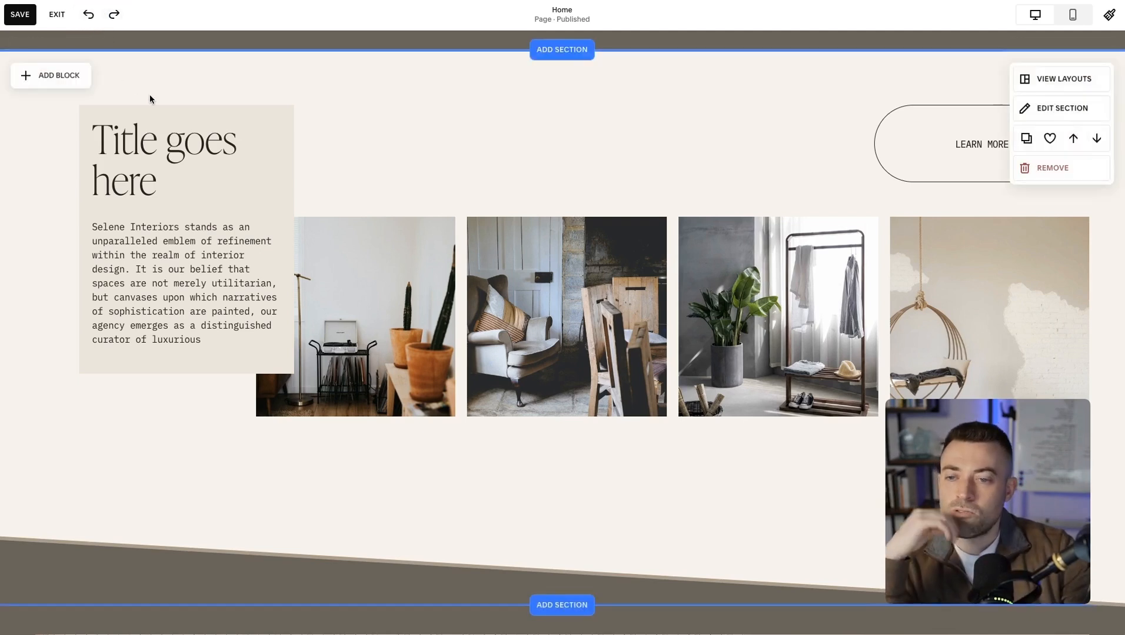
Duplicate the text block, place the copy over the gallery, and try it behind and in front of the images.
left_click(256, 144)
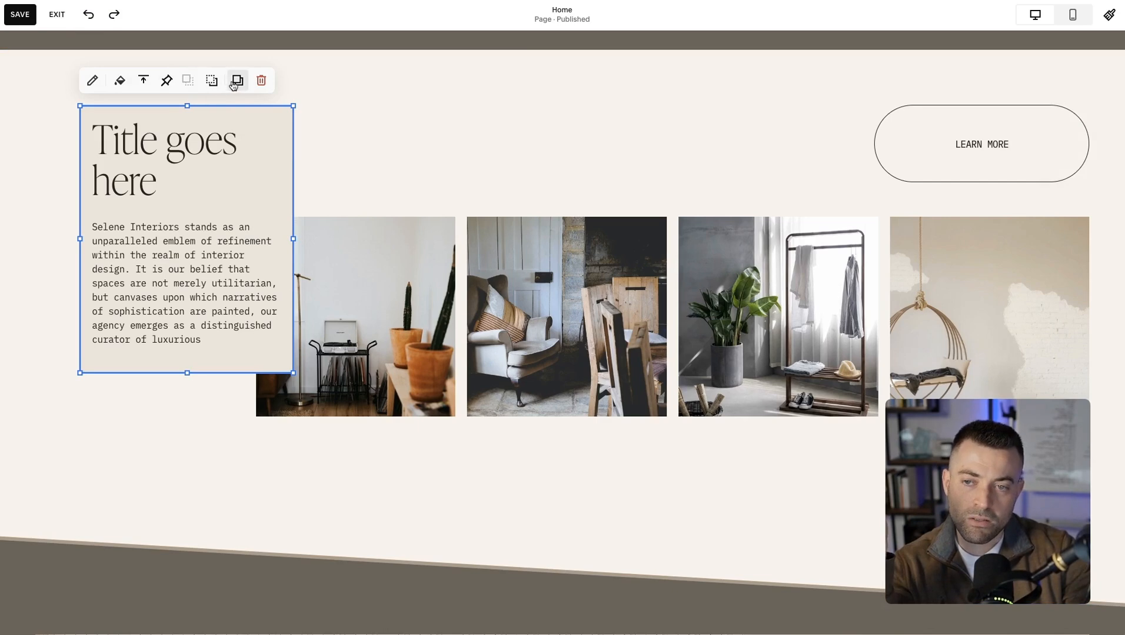
left_click(236, 82)
left_click_drag(228, 238, 616, 210)
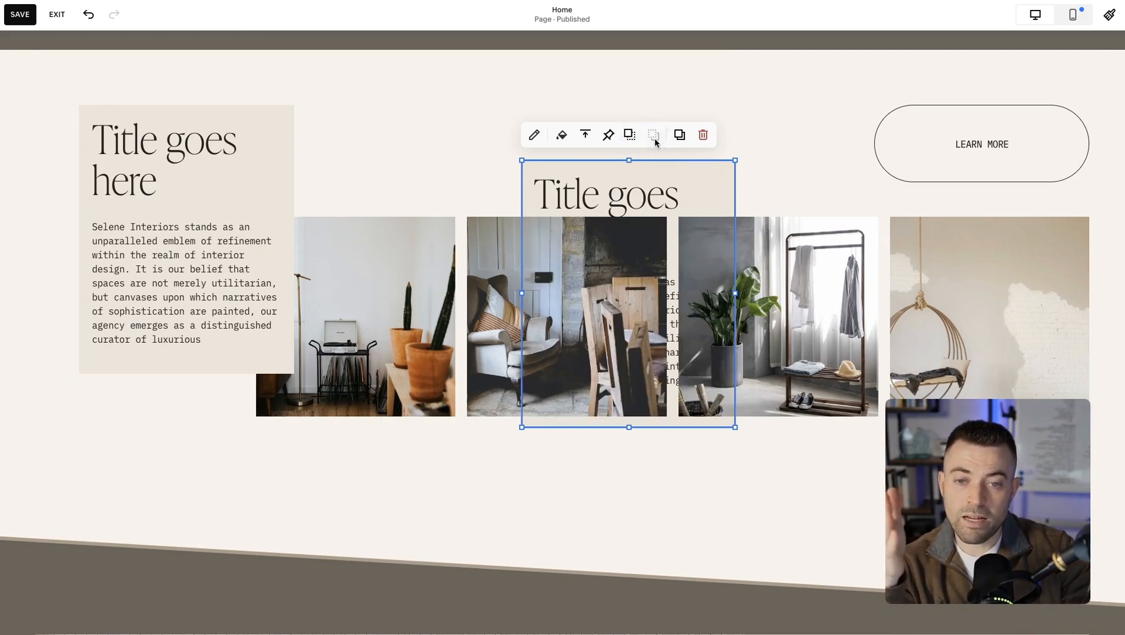
left_click_drag(631, 232, 842, 183)
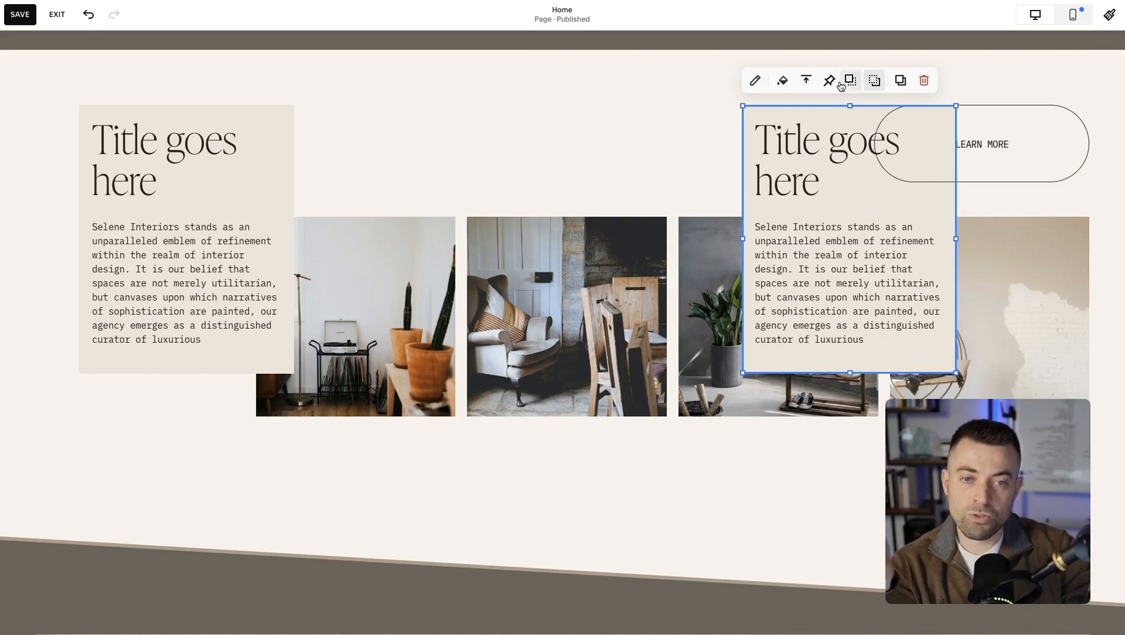
Move the duplicated text block below the right end of the gallery, extending the section downward.
left_click_drag(744, 223, 811, 443)
scroll(811, 443, "down", 3)
left_click(572, 331)
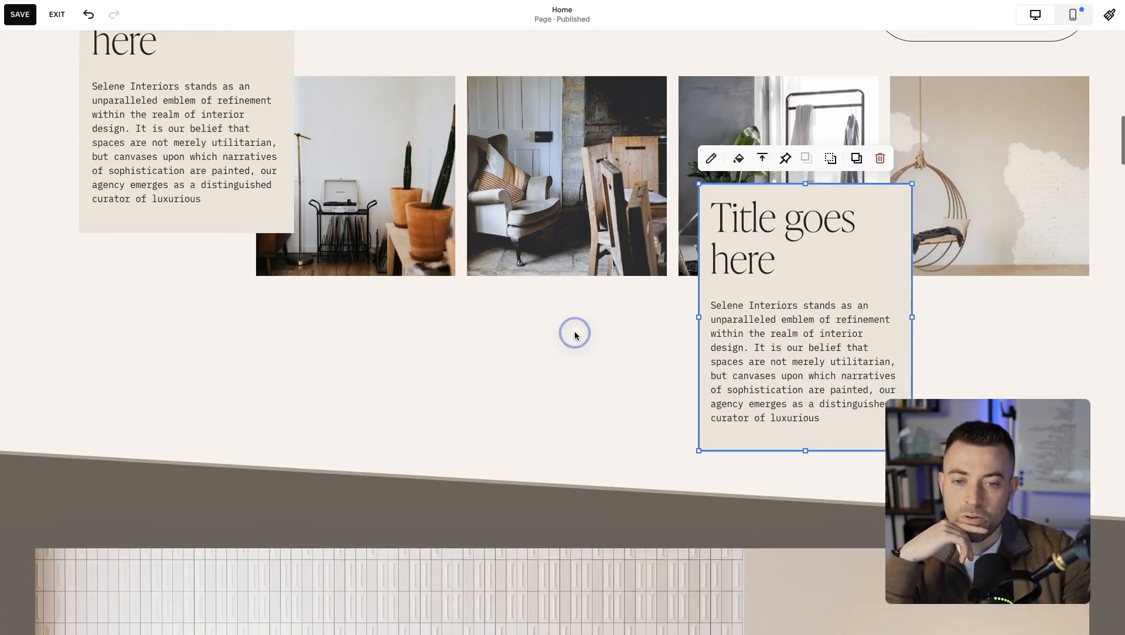
left_click_drag(758, 306, 890, 386)
left_click(722, 345)
scroll(721, 344, "down", 2)
left_click(871, 299)
scroll(899, 238, "down", 4)
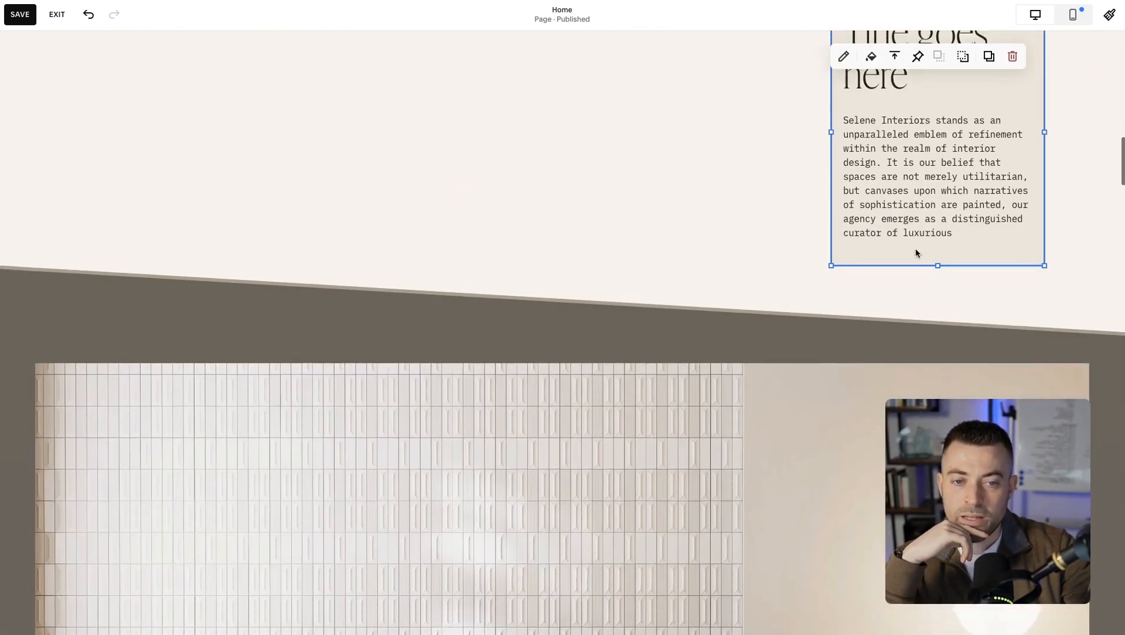
Extend the duplicated text block's bottom edge slightly and align its text vertically to the middle.
left_click_drag(936, 258, 938, 310)
left_click(895, 56)
left_click(894, 82)
left_click(725, 143)
scroll(725, 143, "up", 3)
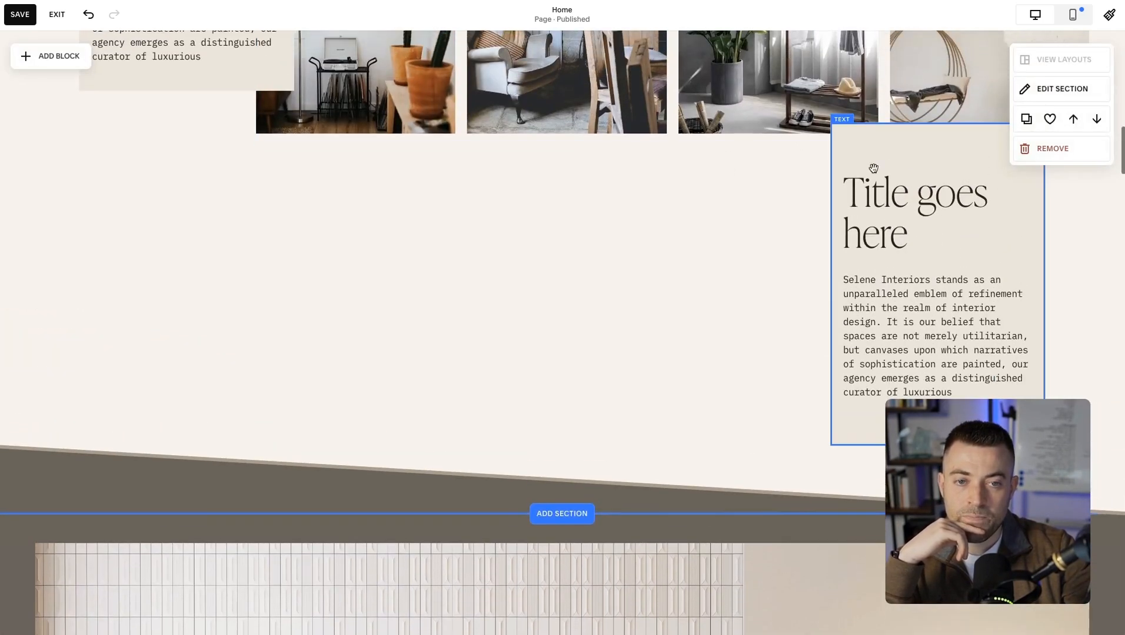
left_click(936, 152)
left_click(756, 200)
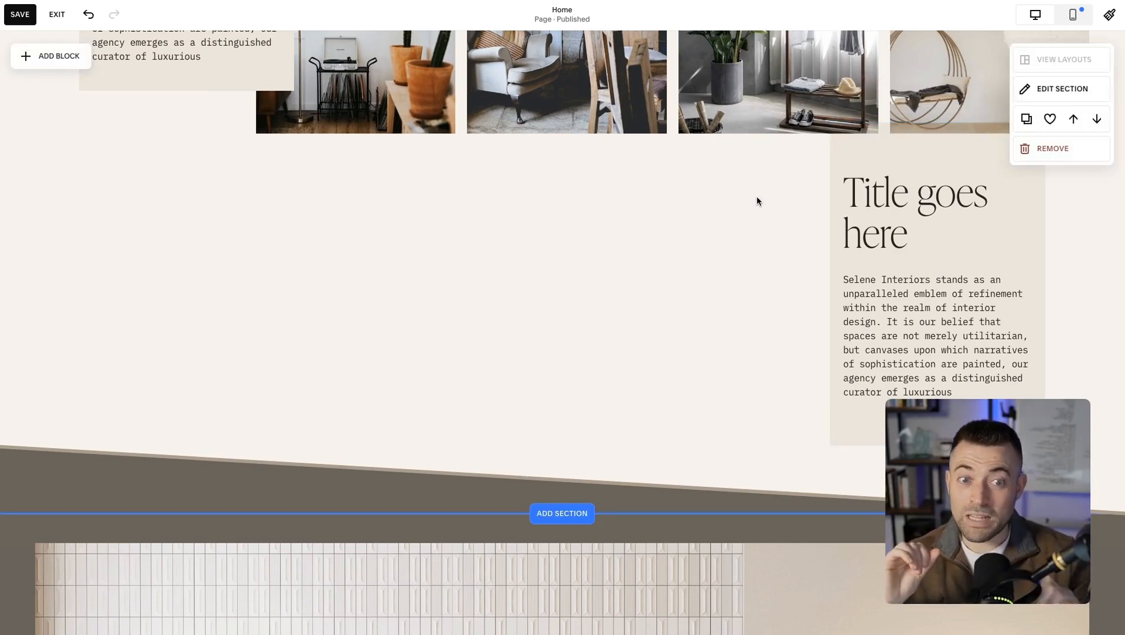
Pin the original text block to the top with a 32px offset, trying the middle pin position as well.
scroll(848, 233, "up", 5)
left_click(195, 174)
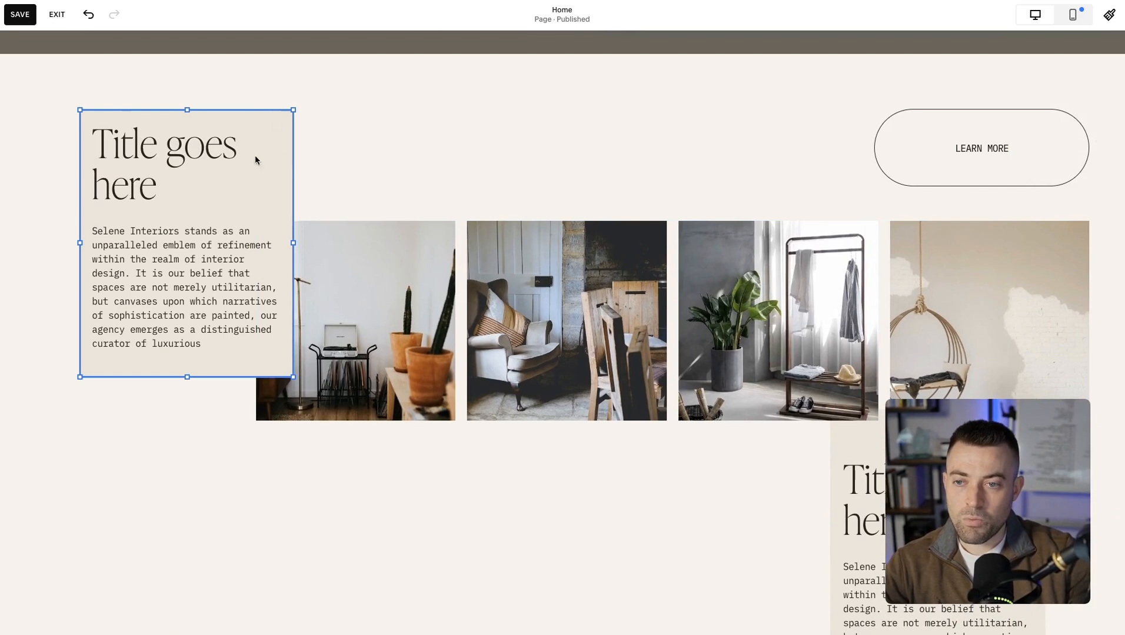
left_click(347, 156)
left_click(249, 159)
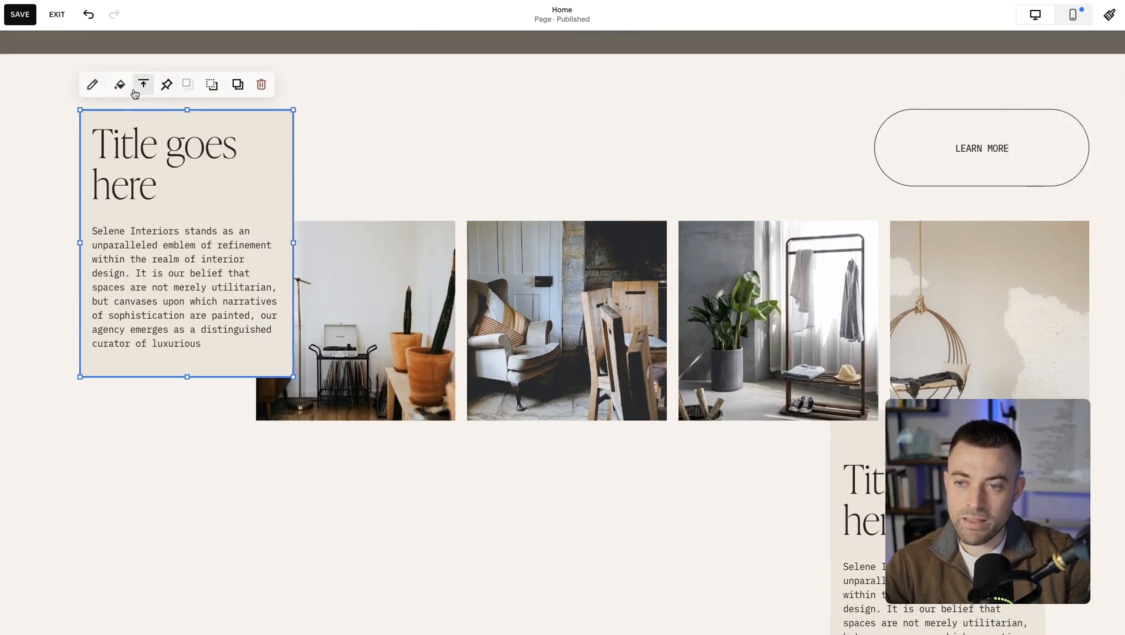
left_click(165, 84)
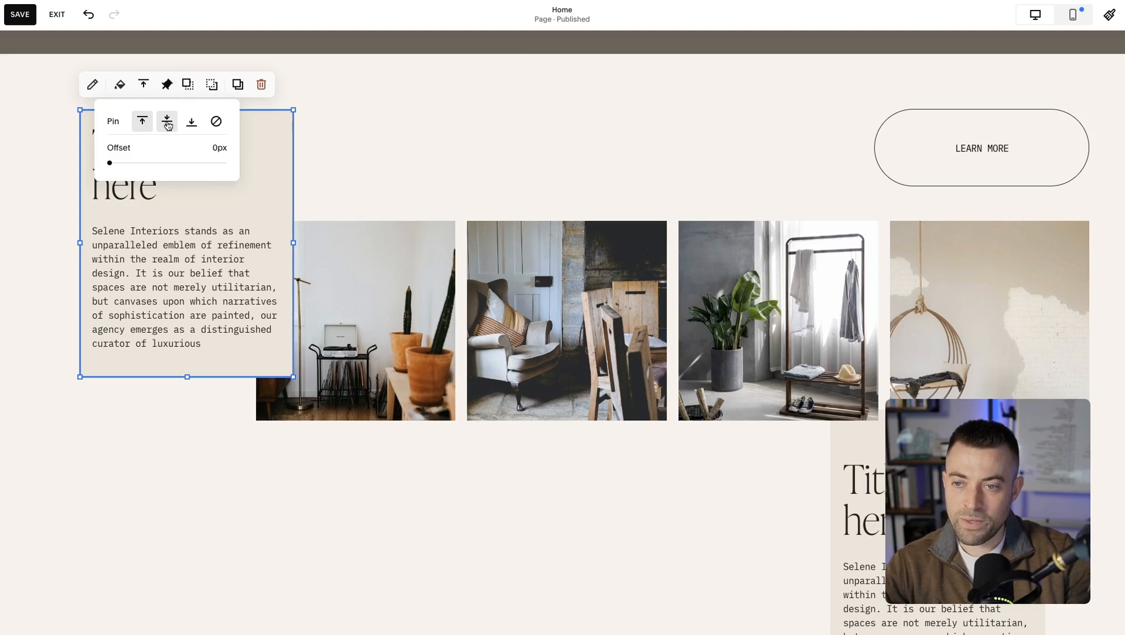
left_click_drag(110, 163, 121, 163)
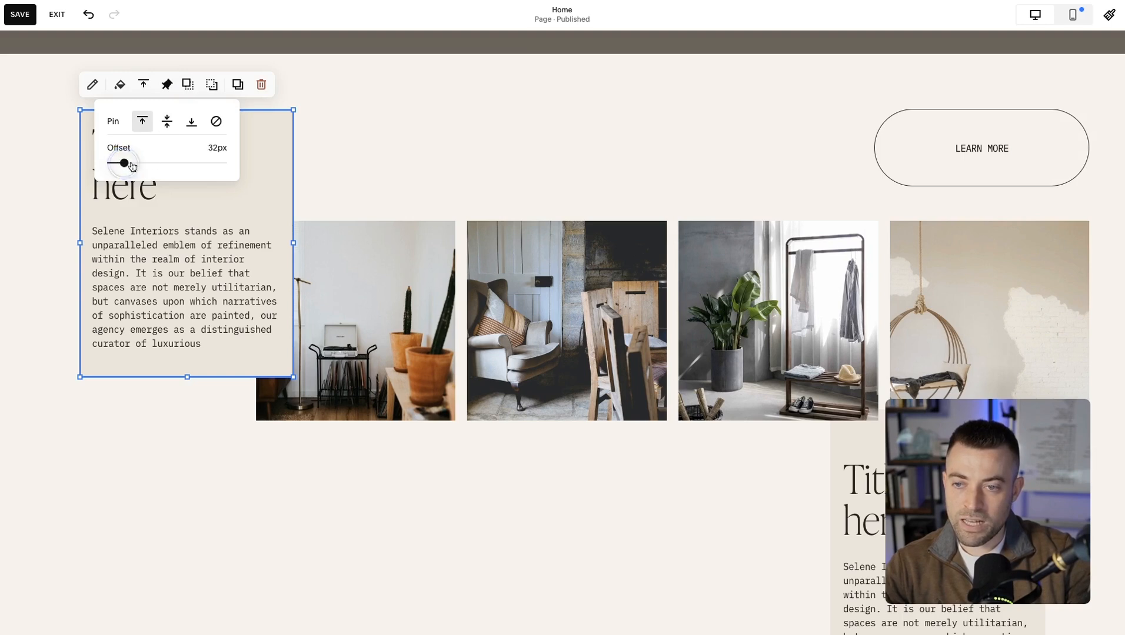
left_click(166, 121)
left_click(142, 121)
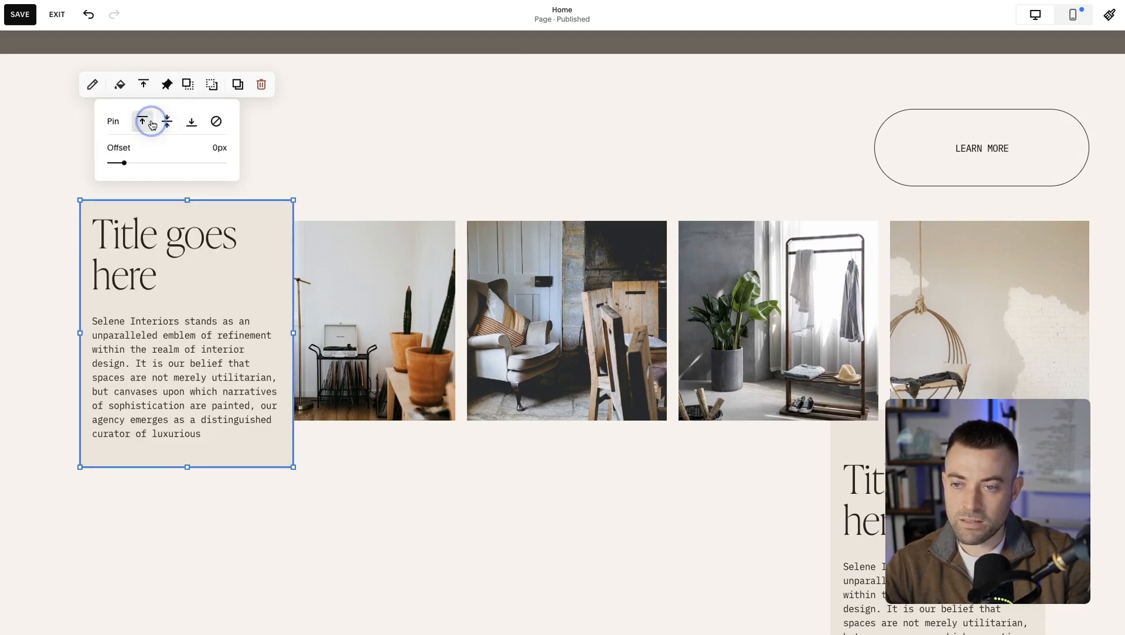
left_click(365, 158)
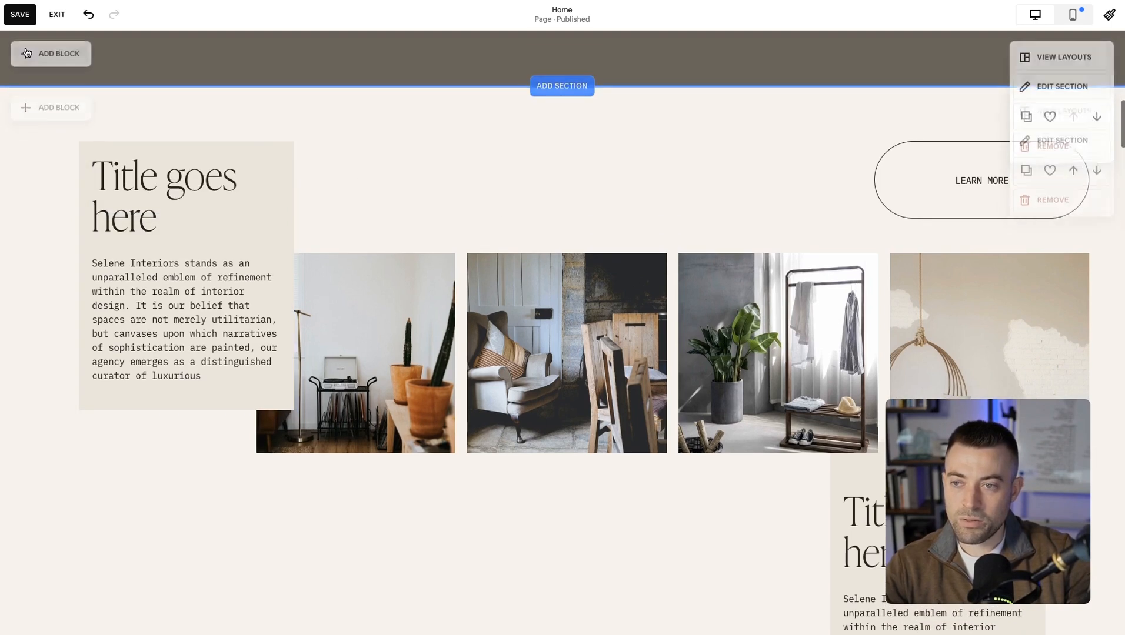
Save the page, leave edit mode and open the full-screen preview.
left_click(20, 14)
left_click(57, 15)
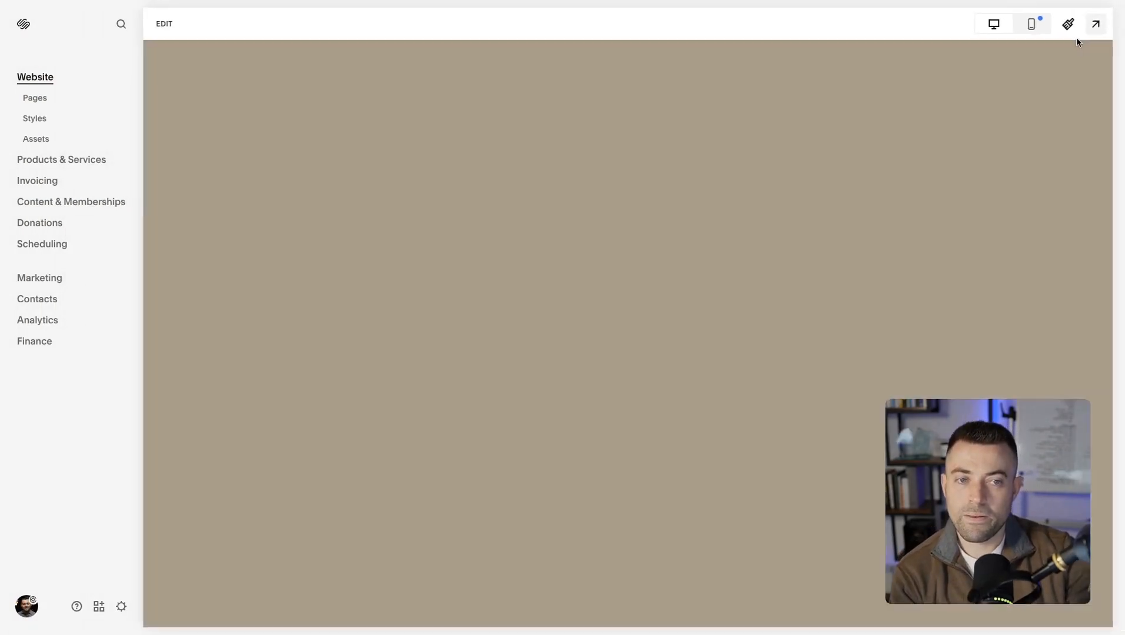
left_click(1095, 24)
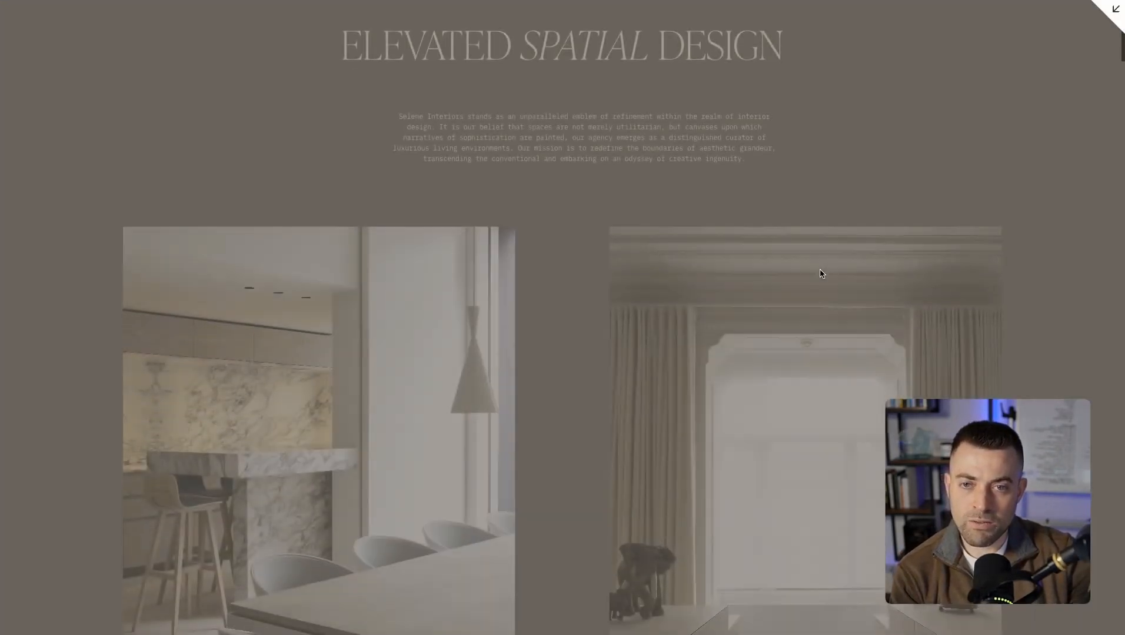
Examine in the preview how the pinned text block behaves while the gallery section scrolls past.
scroll(822, 273, "down", 10)
scroll(820, 274, "down", 5)
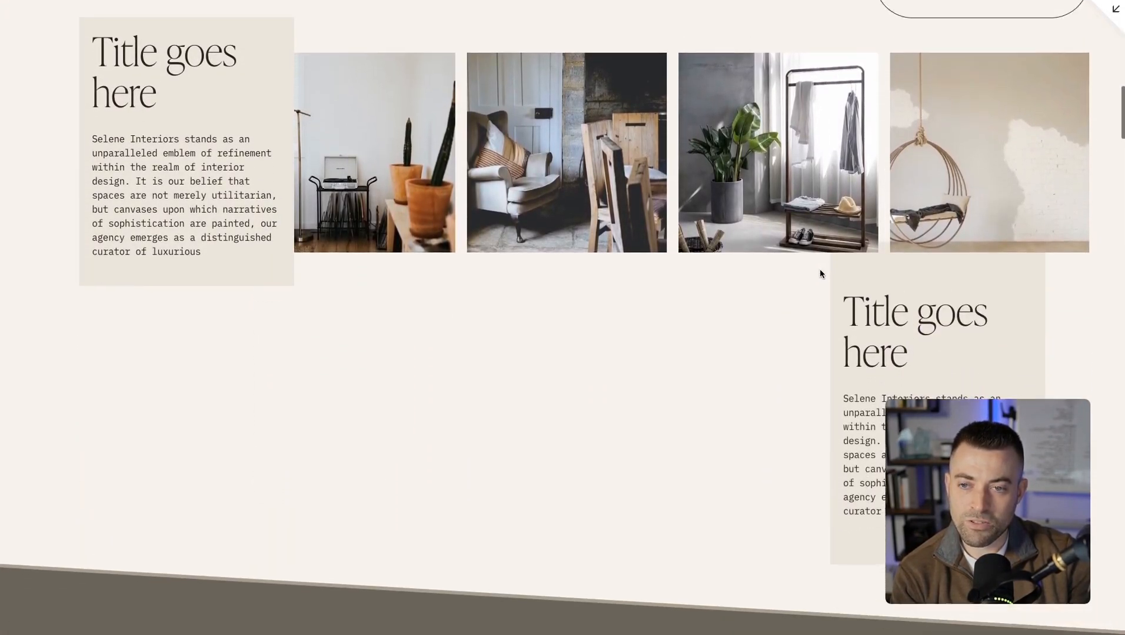
scroll(820, 273, "up", 3)
scroll(820, 273, "down", 1)
scroll(820, 274, "down", 4)
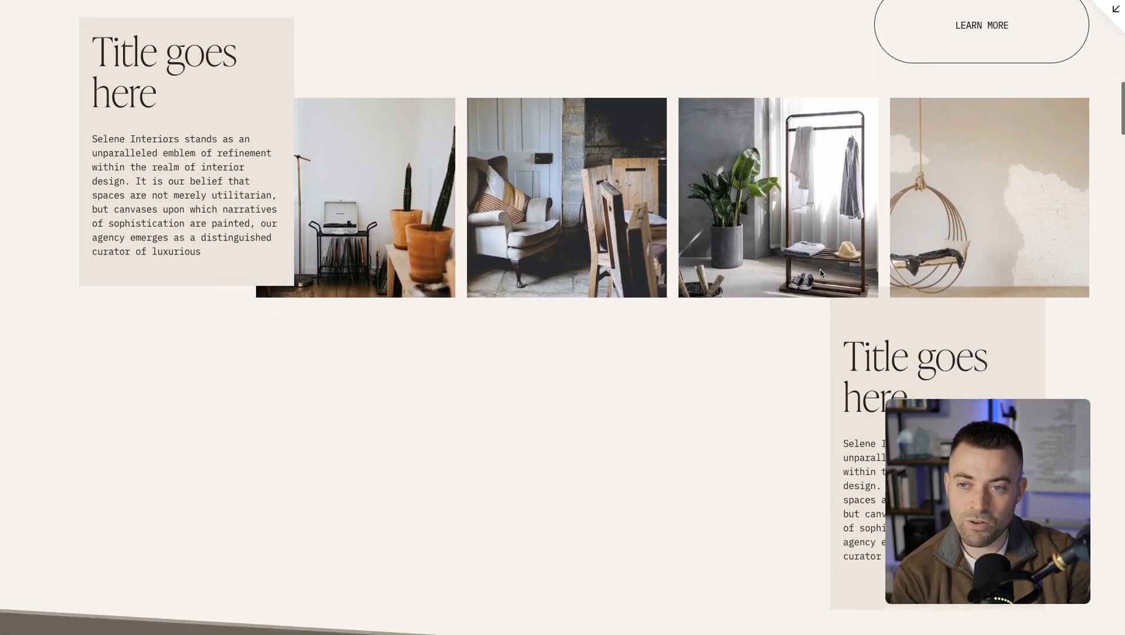
scroll(820, 274, "down", 4)
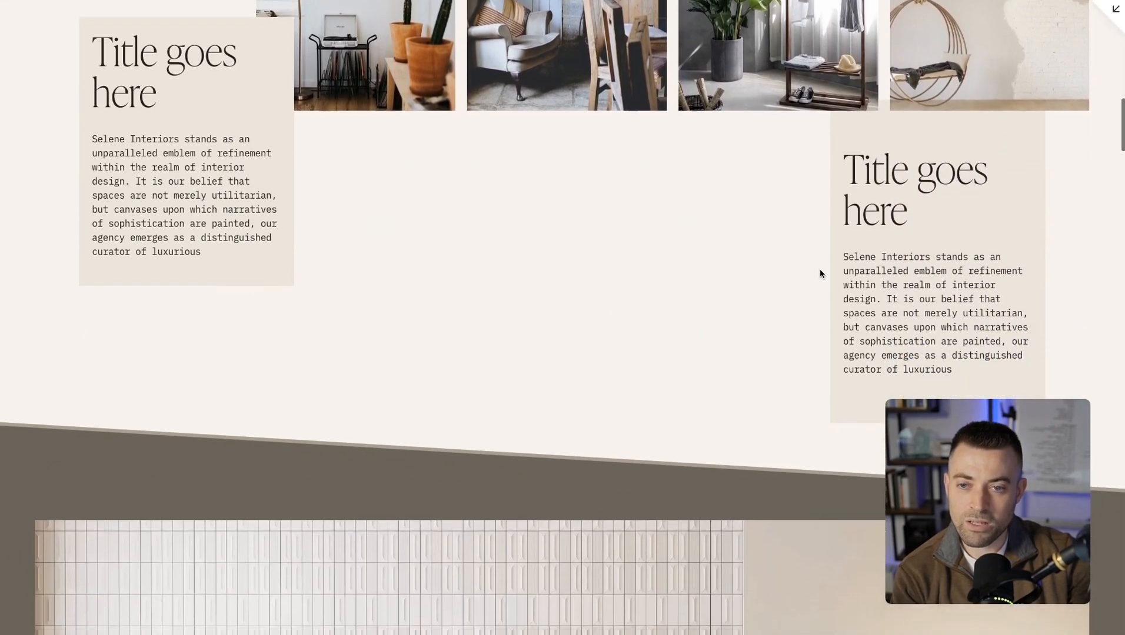
scroll(820, 274, "down", 1)
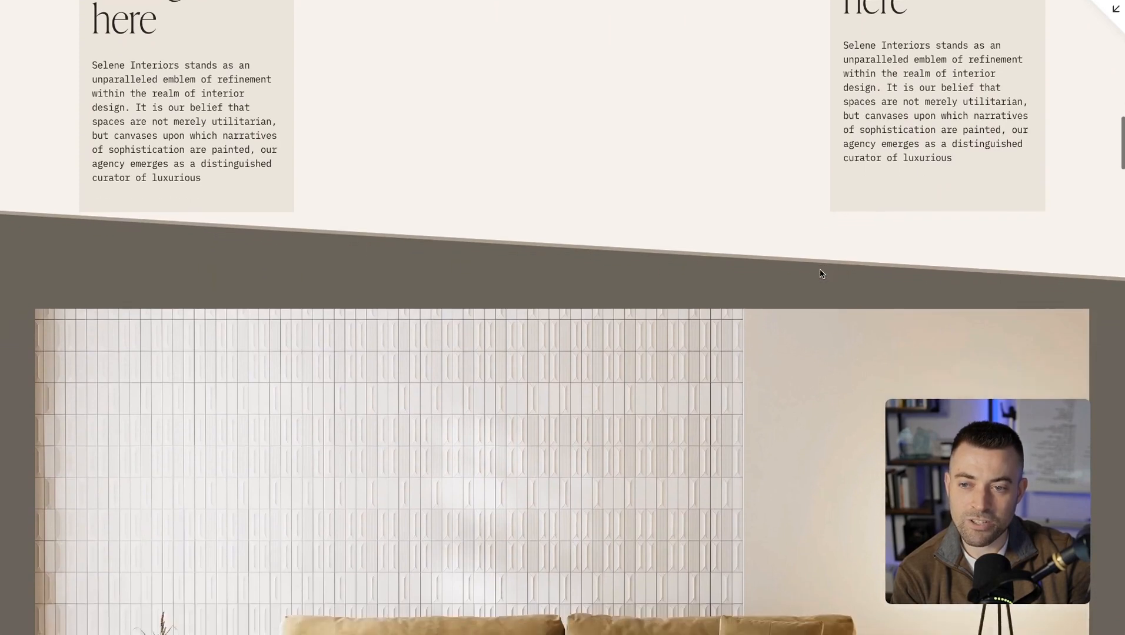
scroll(821, 274, "up", 4)
scroll(820, 274, "down", 2)
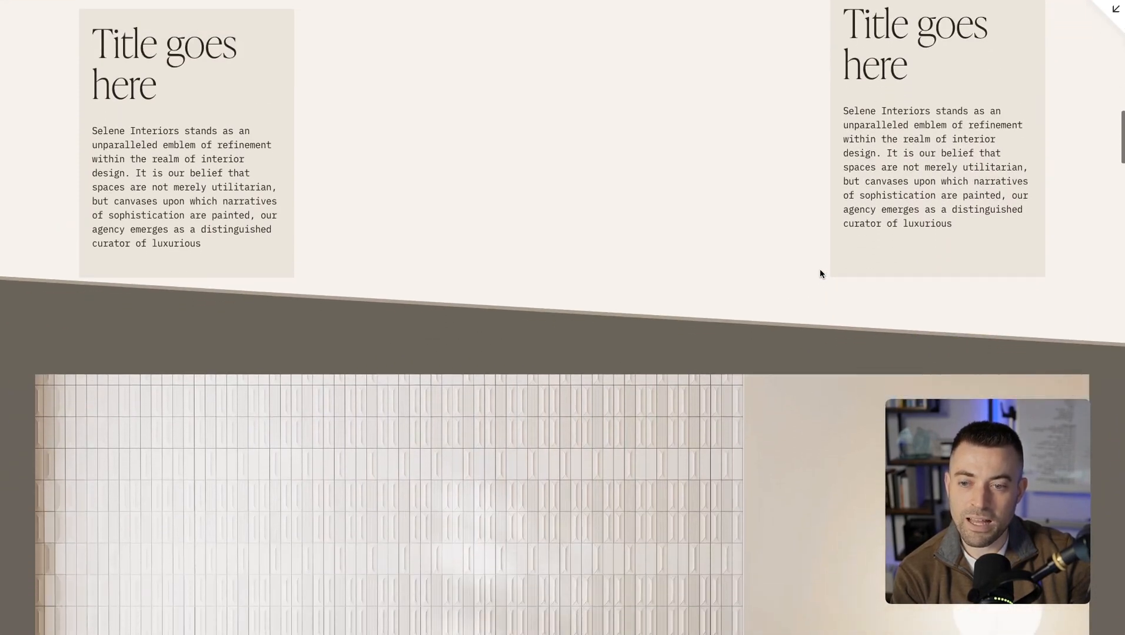
scroll(692, 284, "down", 3)
scroll(691, 284, "up", 9)
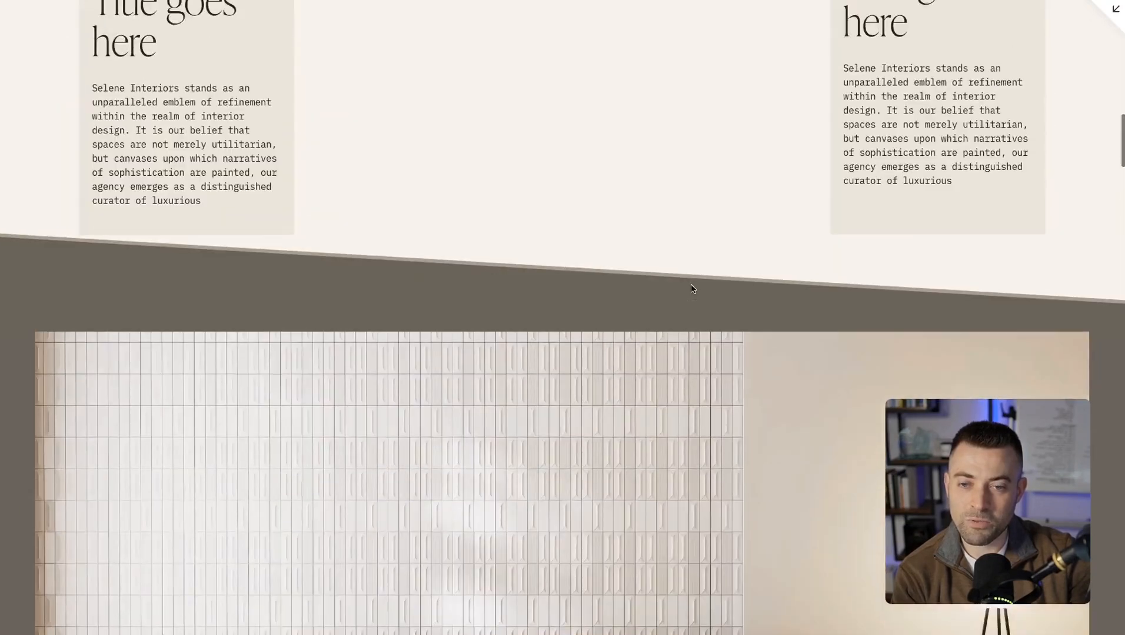
scroll(692, 287, "down", 3)
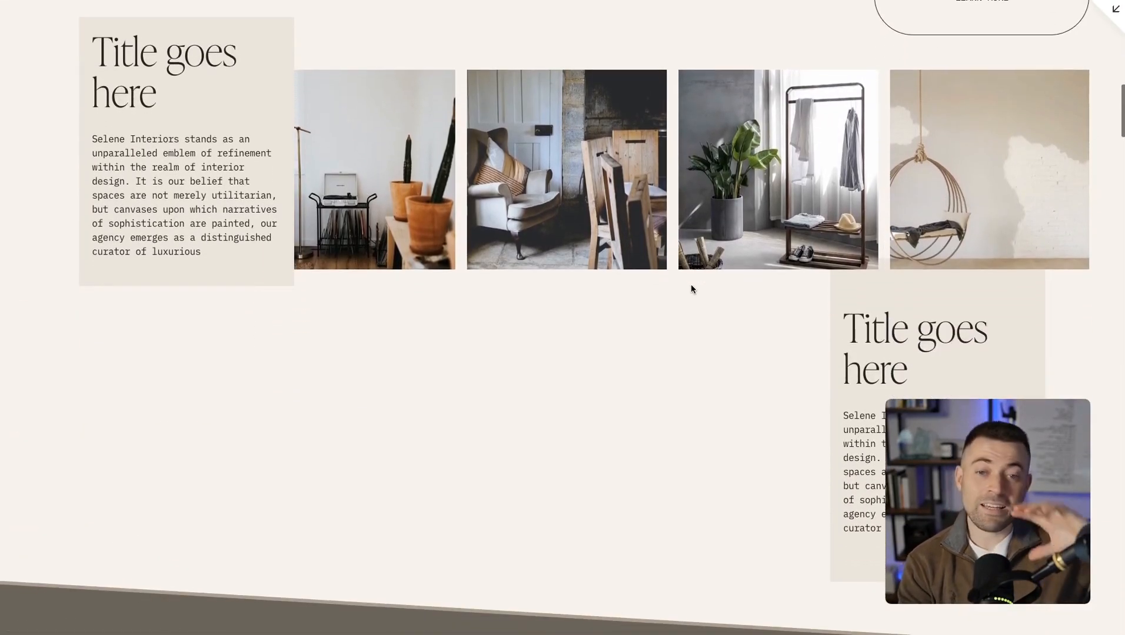
scroll(692, 289, "down", 1)
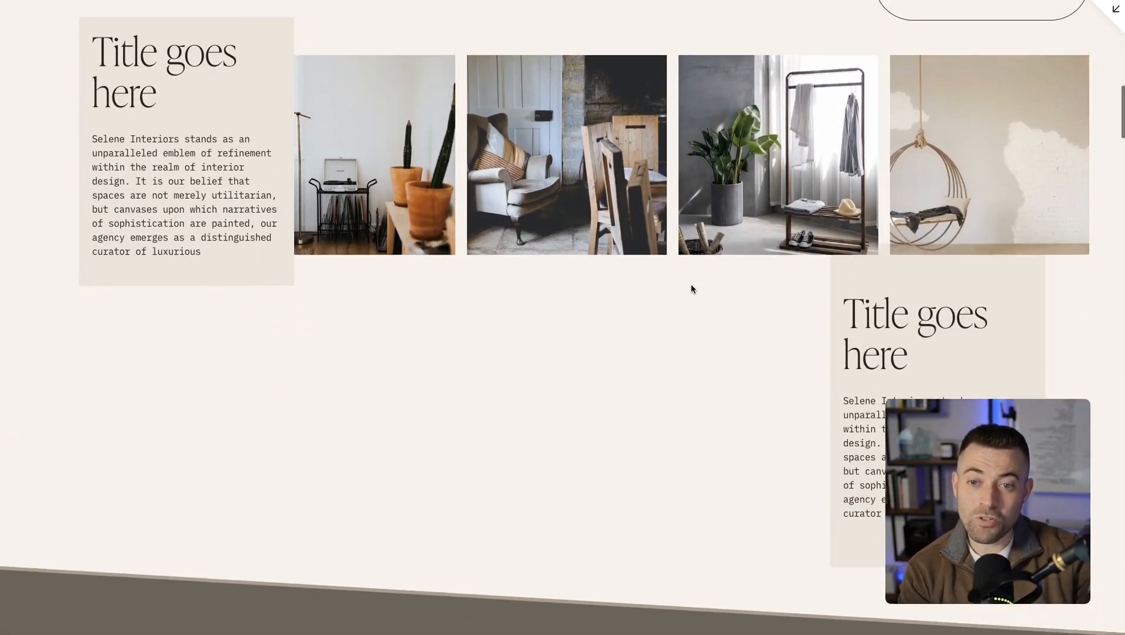
scroll(691, 288, "up", 3)
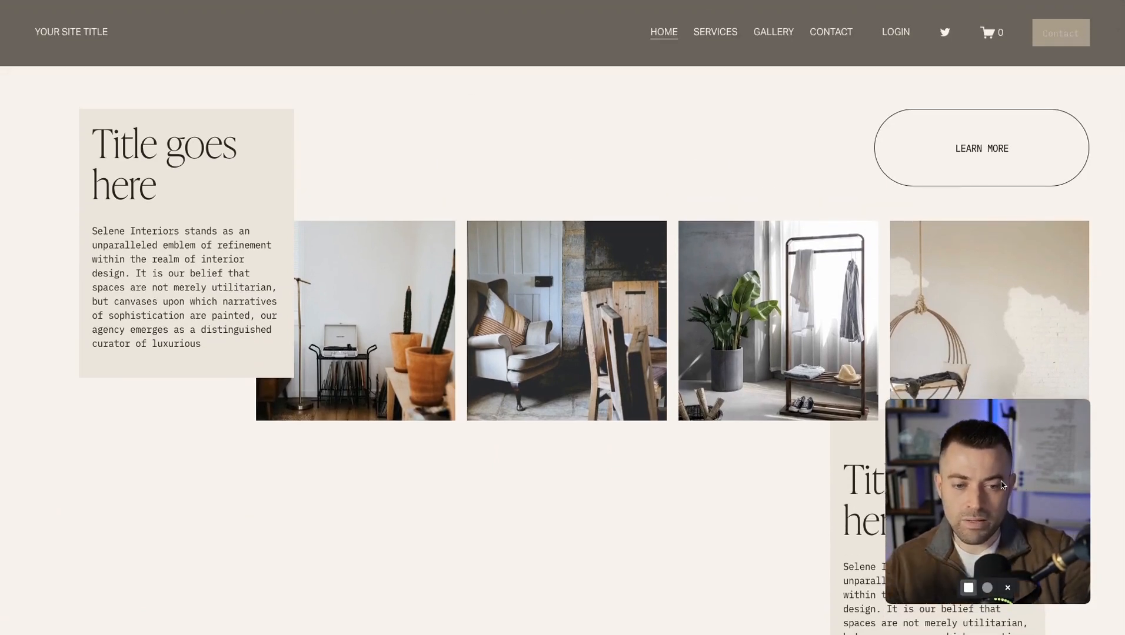
left_click_drag(1001, 485, 542, 86)
scroll(794, 508, "up", 1)
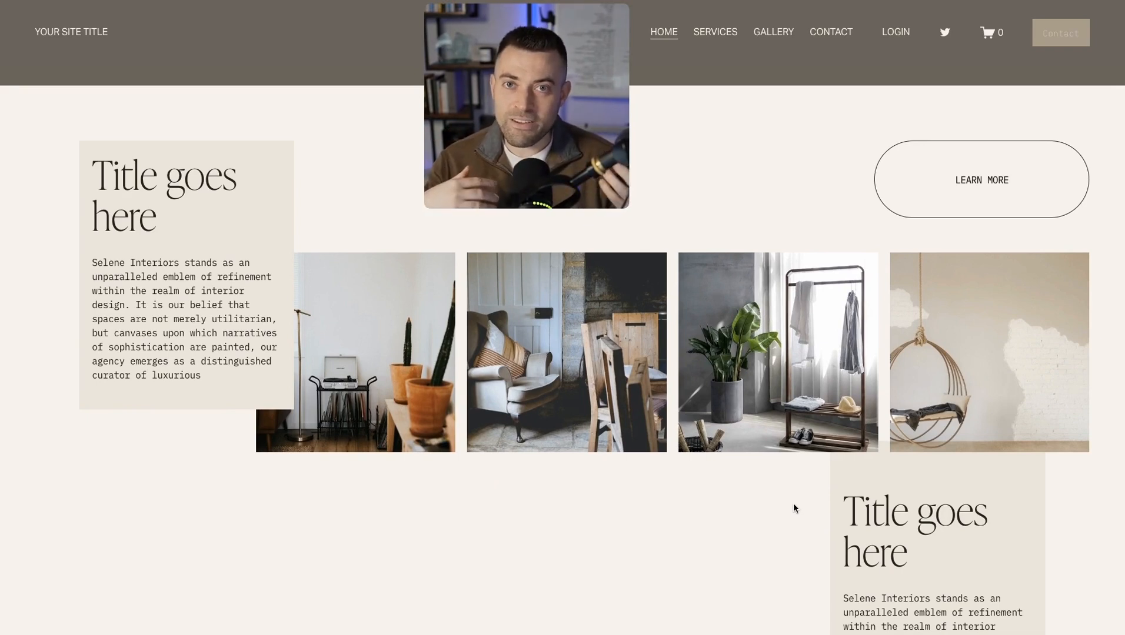
scroll(793, 506, "down", 3)
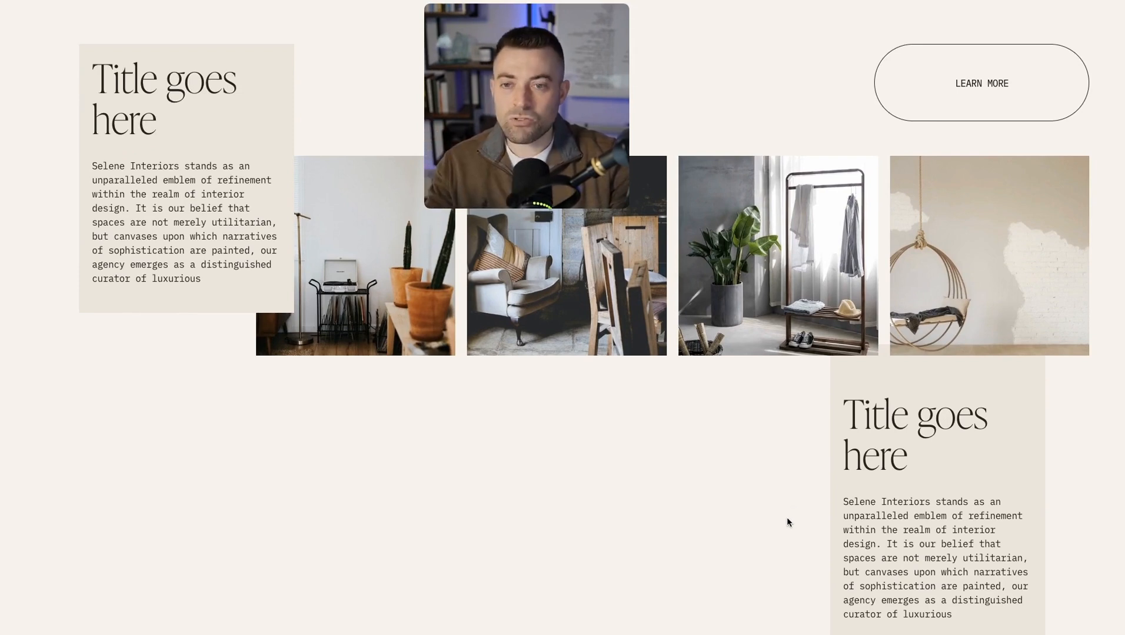
scroll(861, 404, "down", 2)
scroll(861, 403, "up", 3)
scroll(860, 405, "down", 5)
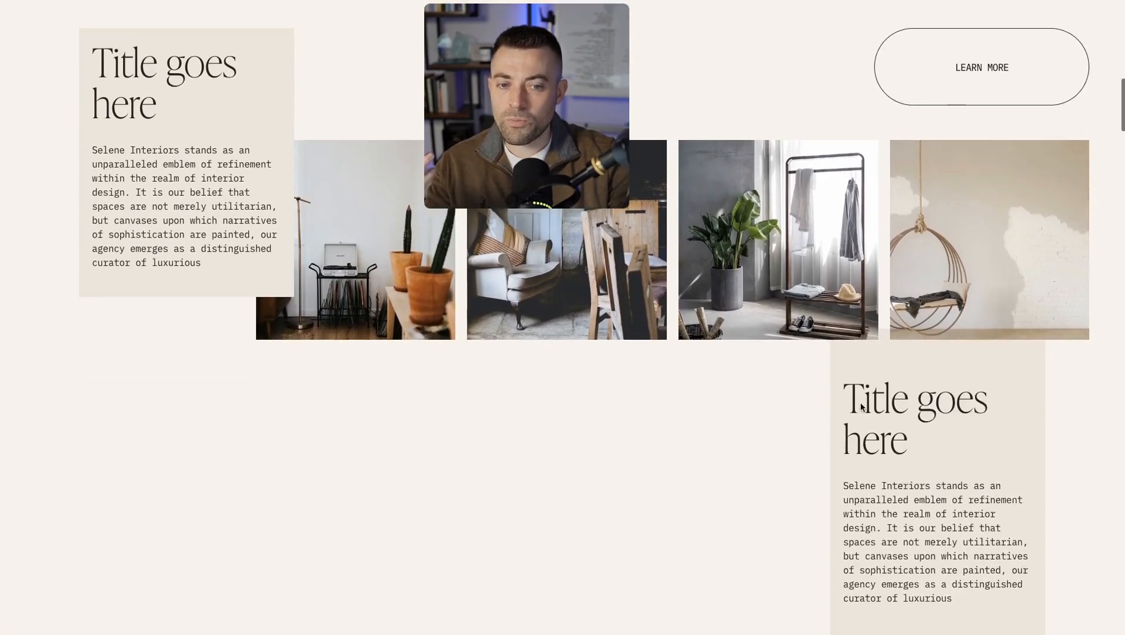